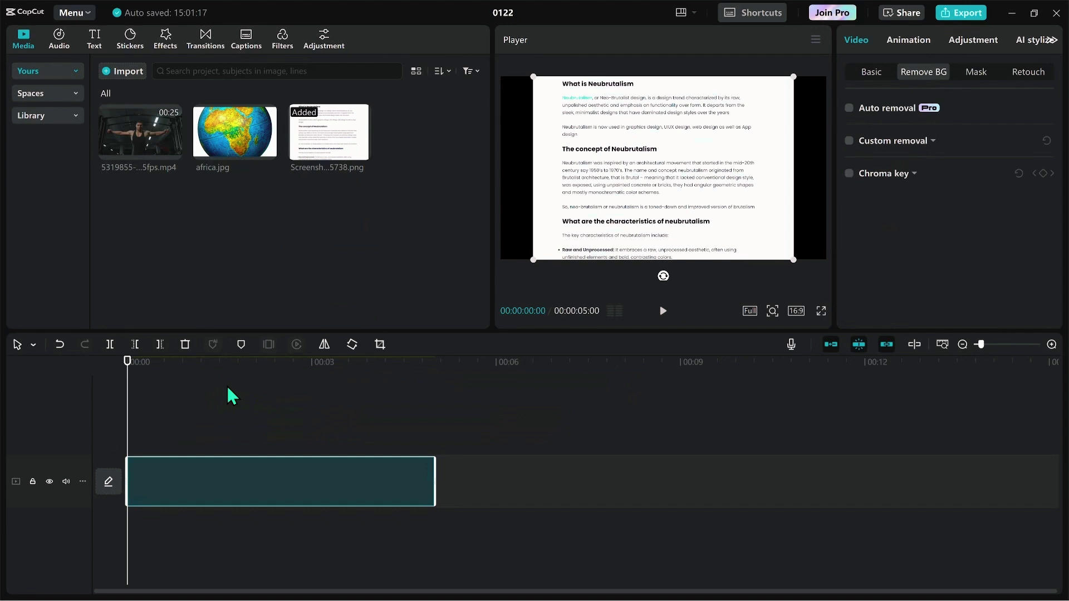
Set the project aspect ratio to 16:9 and scale the document screenshot down slightly within the frame.
left_click(796, 312)
left_click(804, 365)
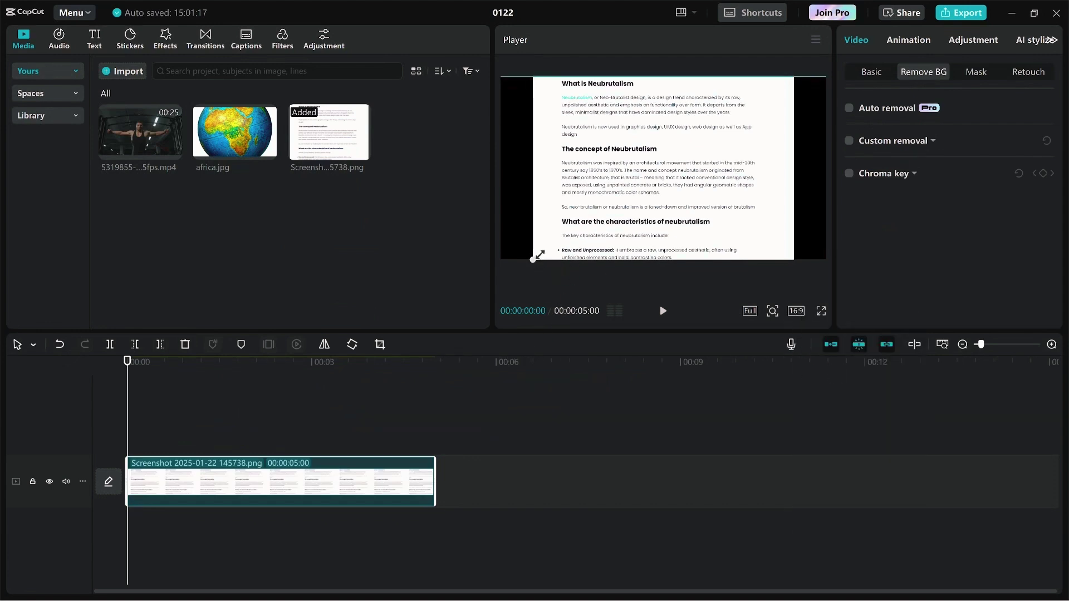
left_click_drag(539, 255, 549, 251)
left_click(270, 419)
Add a default text clip on a track above the screenshot clip, near the start of the timeline.
left_click(96, 40)
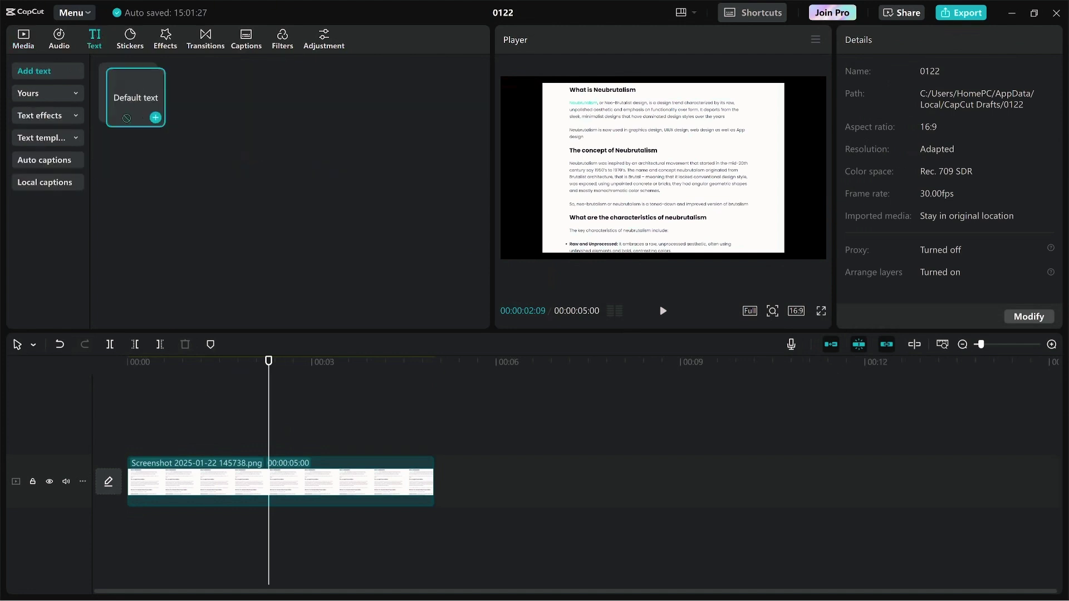
left_click_drag(139, 105, 139, 444)
left_click(203, 397)
left_click(146, 382)
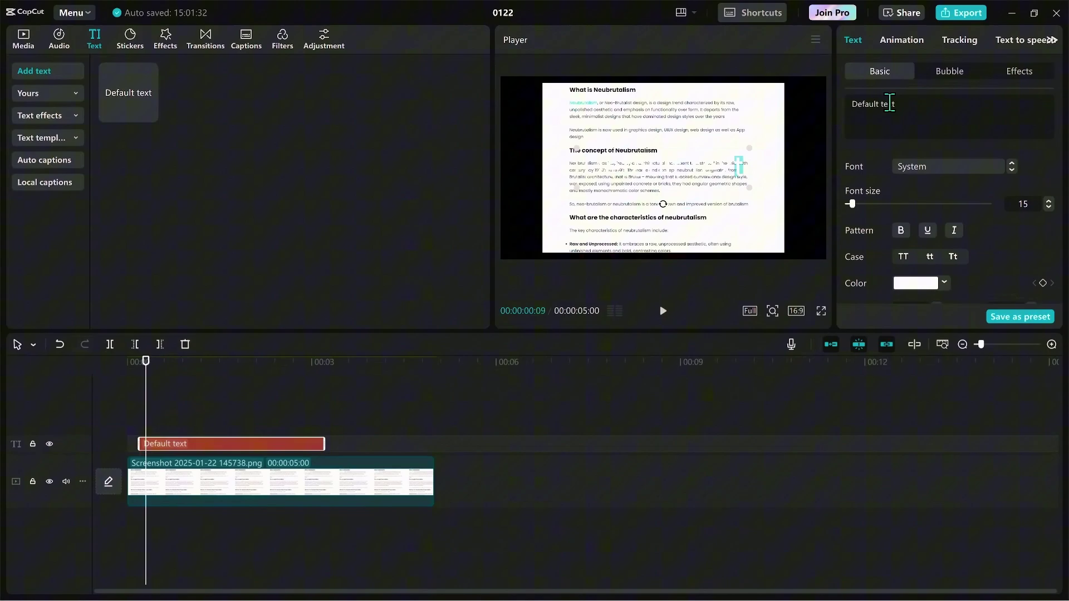
Replace the default text with a continuous row of underscores and colour it red (EC1D1D).
left_click_drag(890, 104, 835, 105)
type("_")
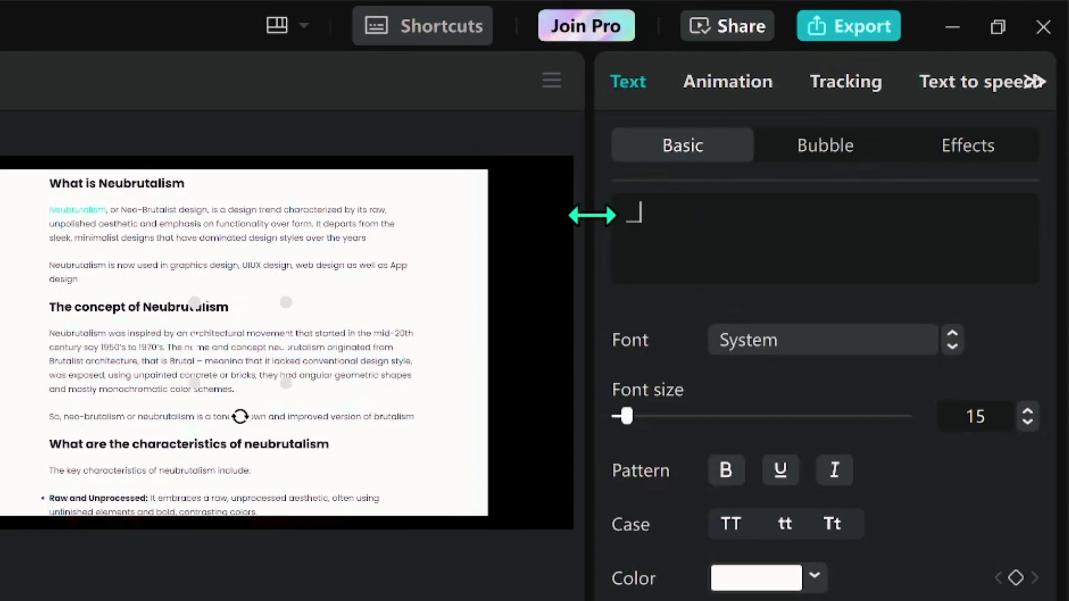
type("________")
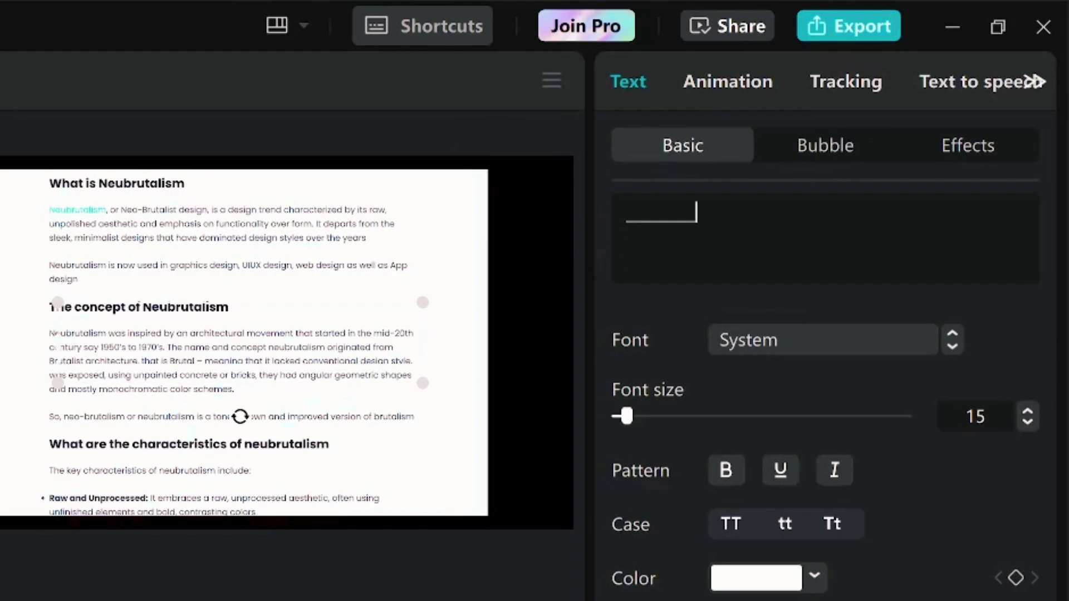
left_click(814, 575)
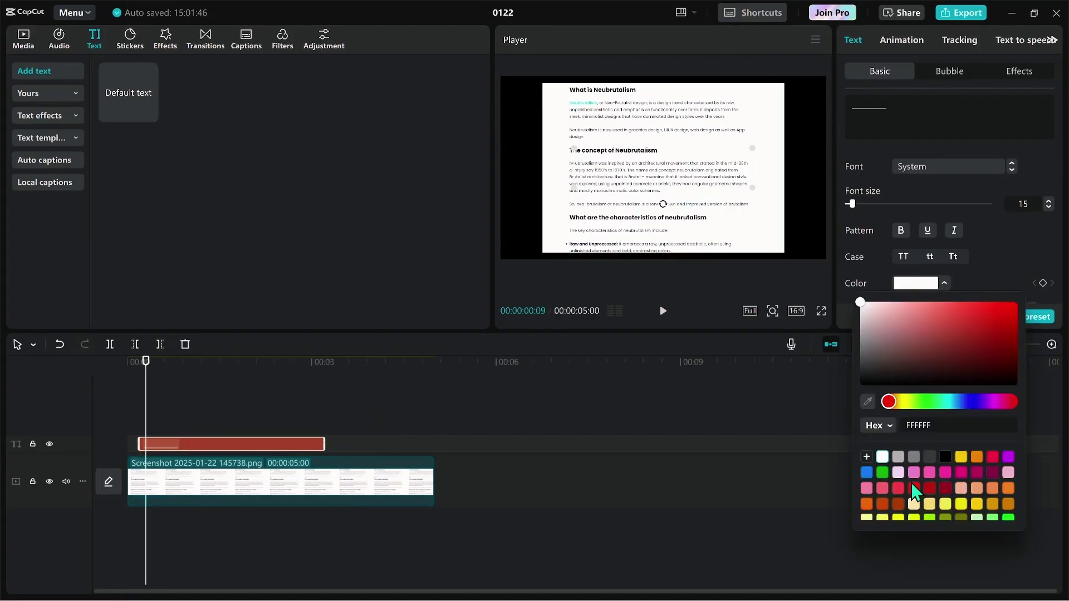
left_click(912, 489)
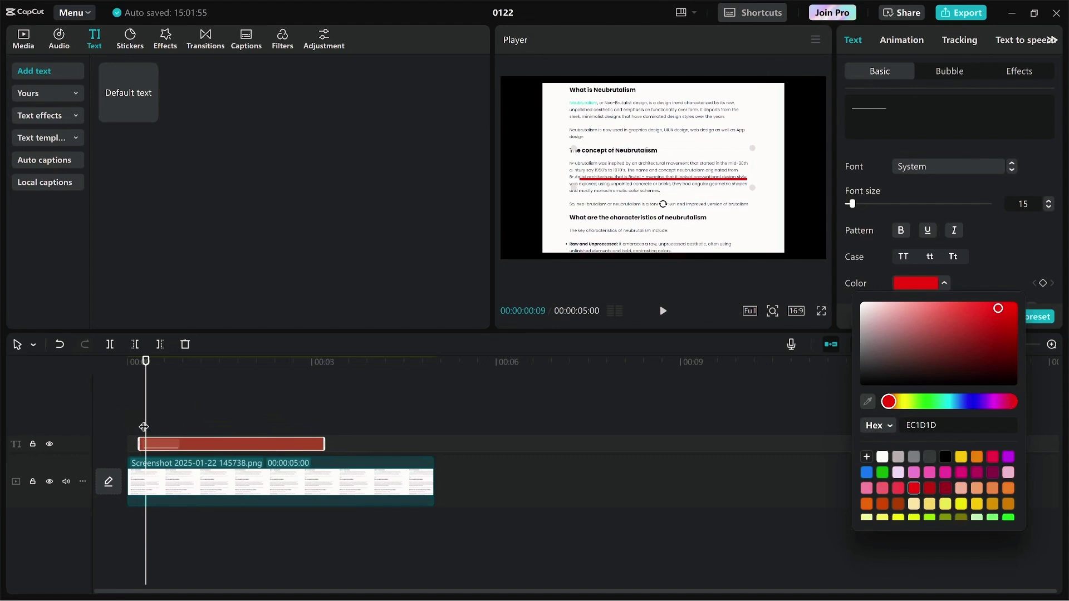
left_click(158, 415)
Turn off uniform scale for the underscore text and set its scale height to 300%.
left_click(218, 445)
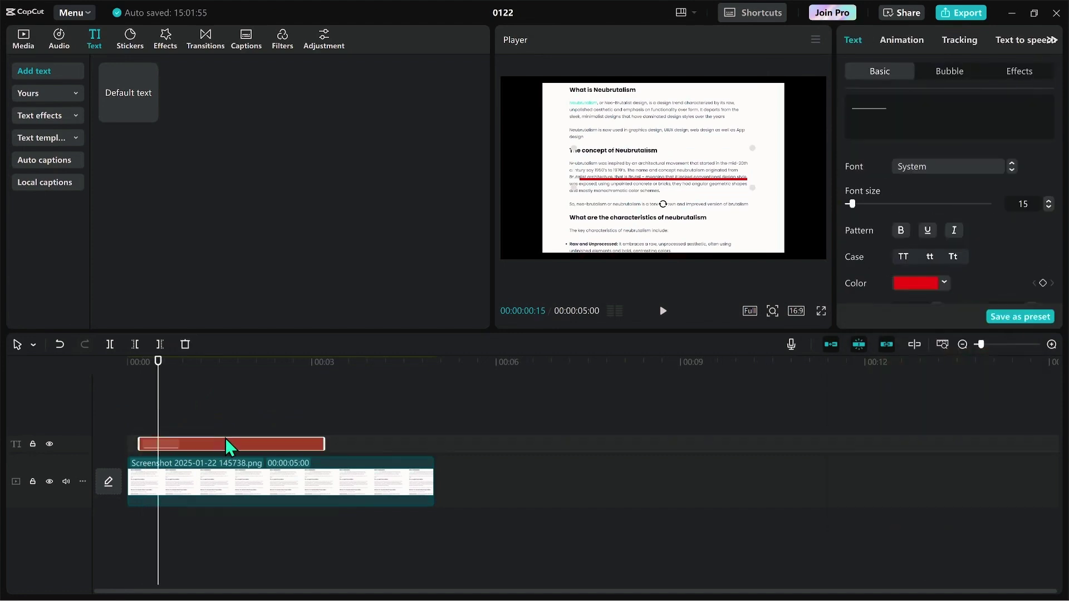
scroll(931, 223, "down", 10)
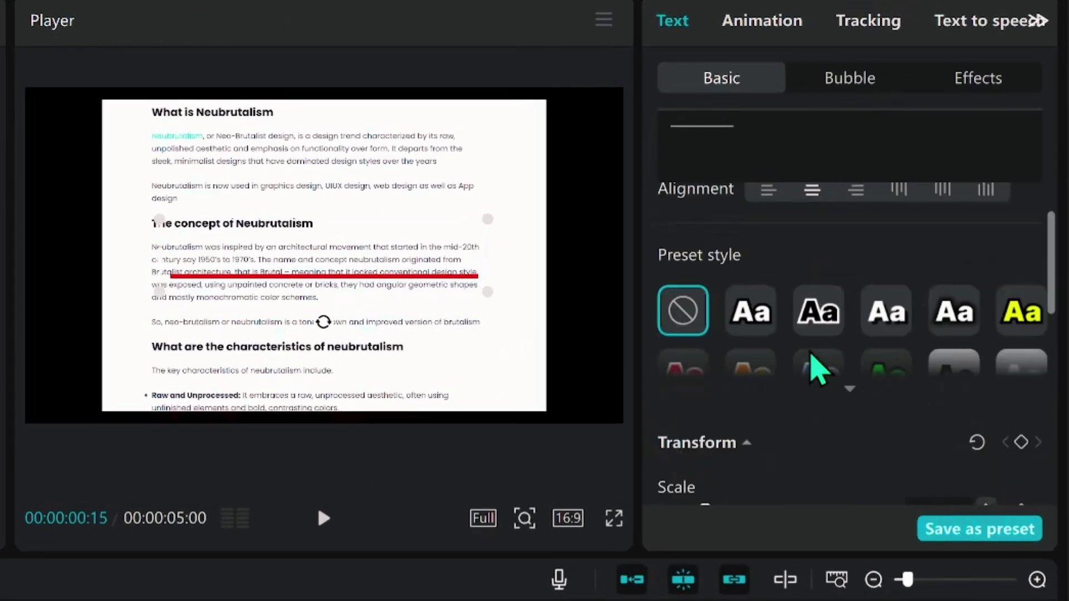
scroll(818, 372, "down", 5)
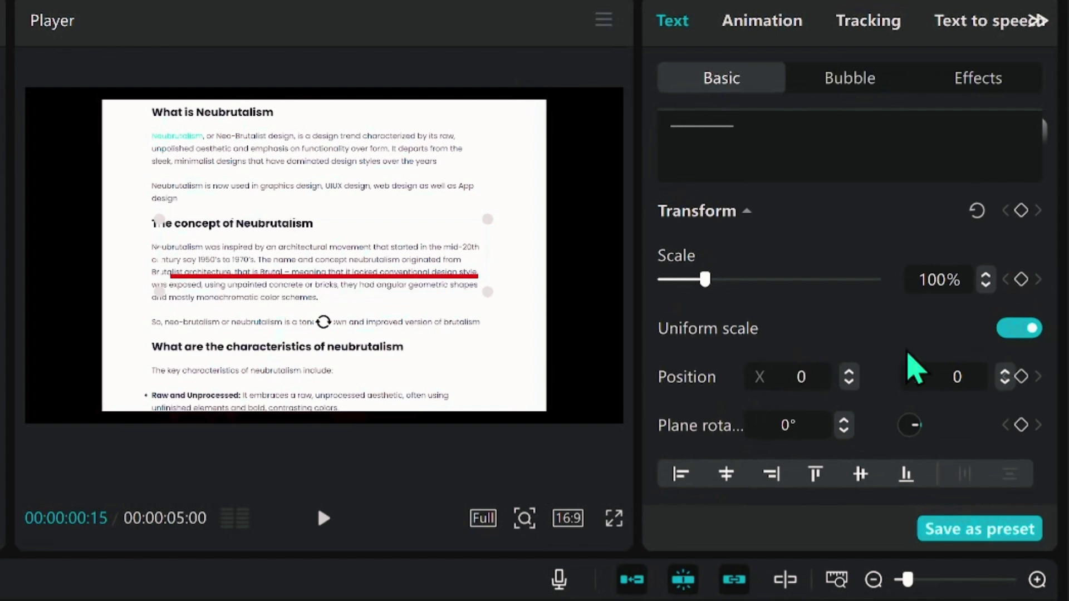
left_click(1021, 330)
left_click_drag(706, 349, 797, 361)
left_click(943, 348)
type("300")
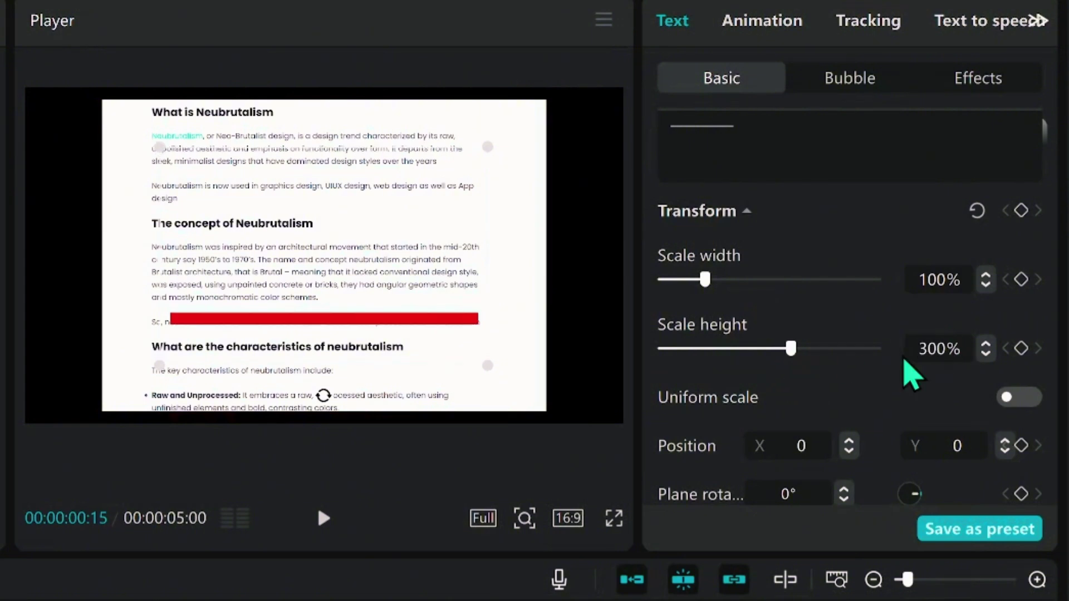
key("Return")
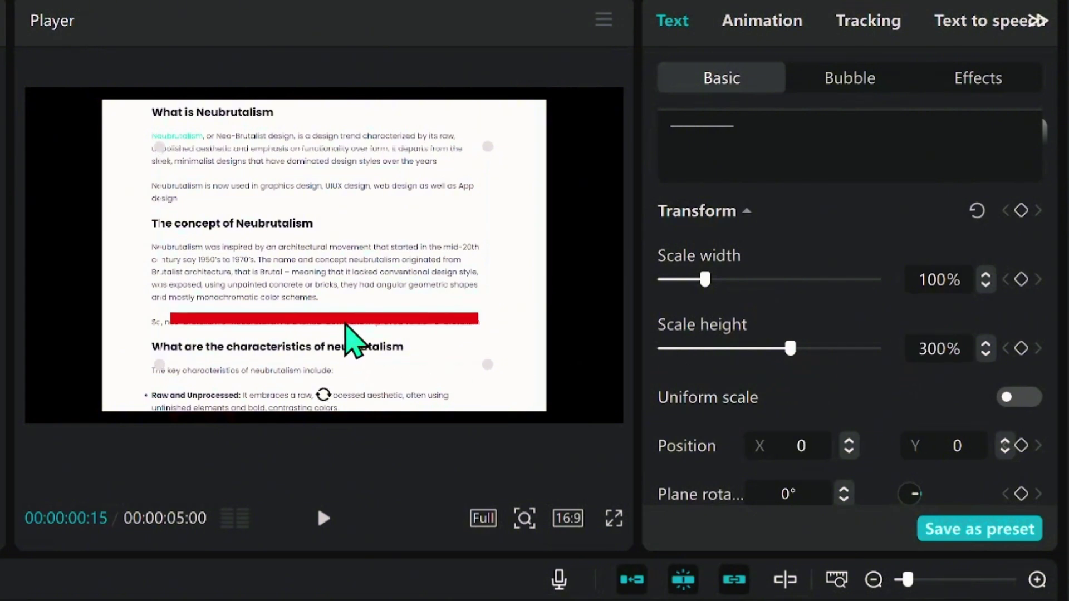
Place the red bar over the line starting "Neubrutalism is now used in graphics design" and set its scale width to 107%.
left_click_drag(351, 328, 327, 190)
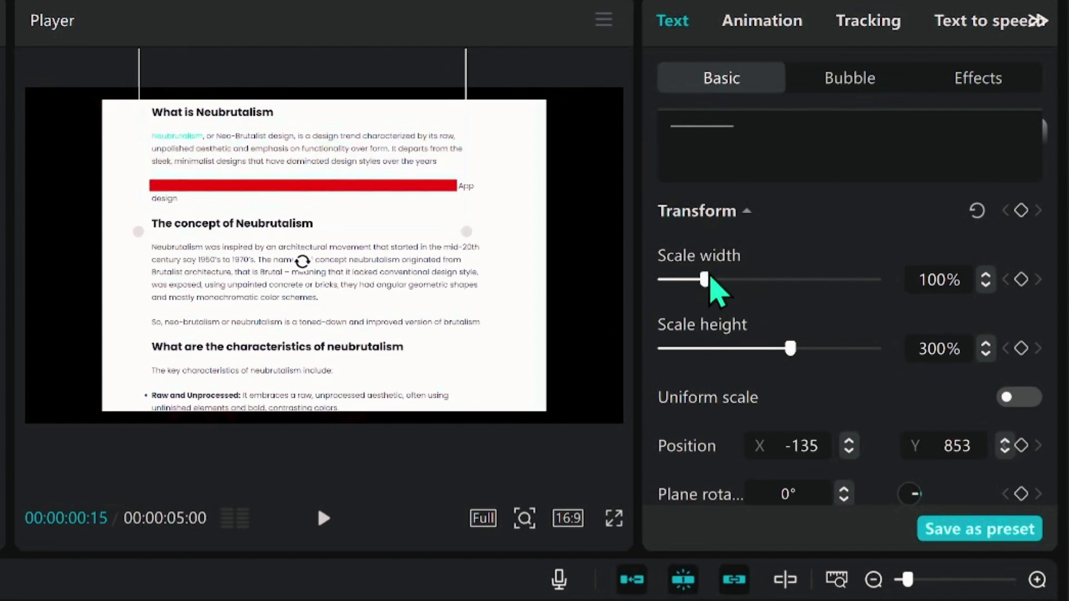
left_click_drag(705, 279, 708, 279)
left_click_drag(241, 181, 253, 187)
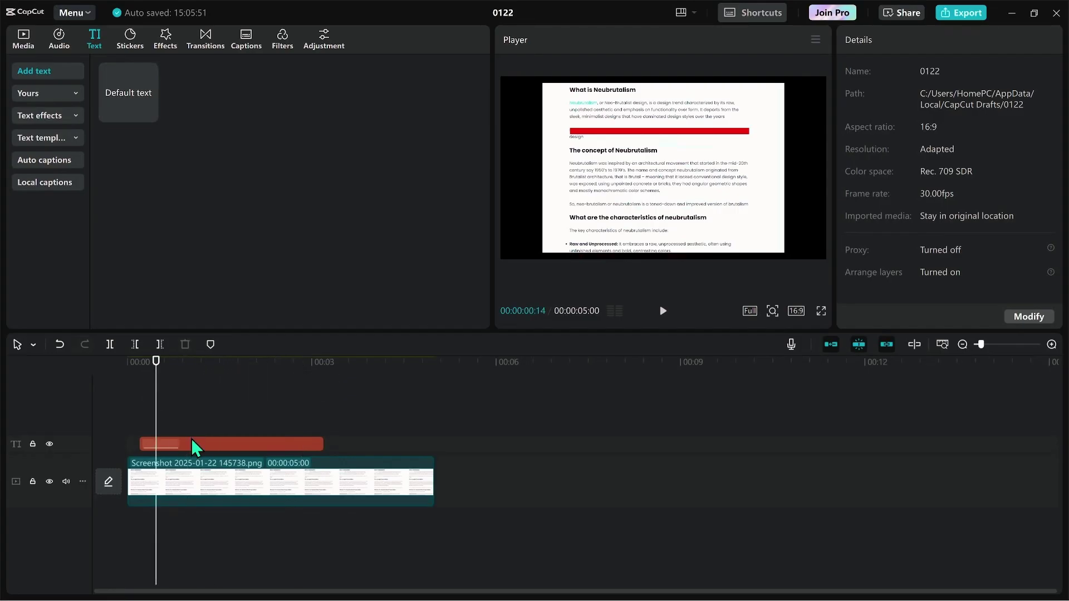
Duplicate the red bar's text clip onto a track above and move the copy over the heading "The concept of Neubrutalism".
left_click(184, 444)
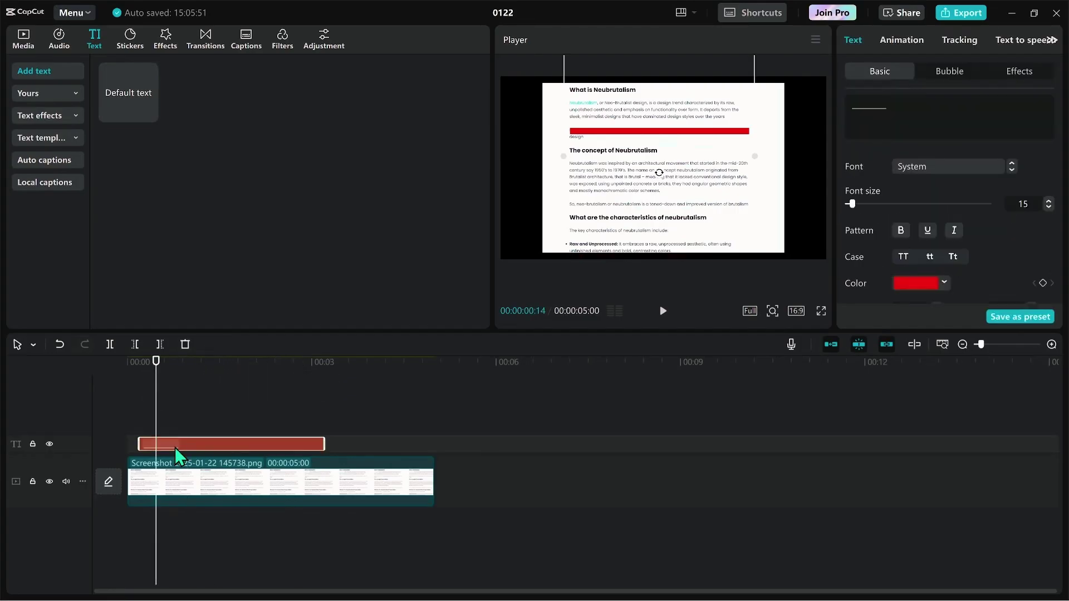
mouse_move(179, 443)
left_mouse_down()
mouse_move(188, 419)
mouse_move(191, 428)
left_mouse_up()
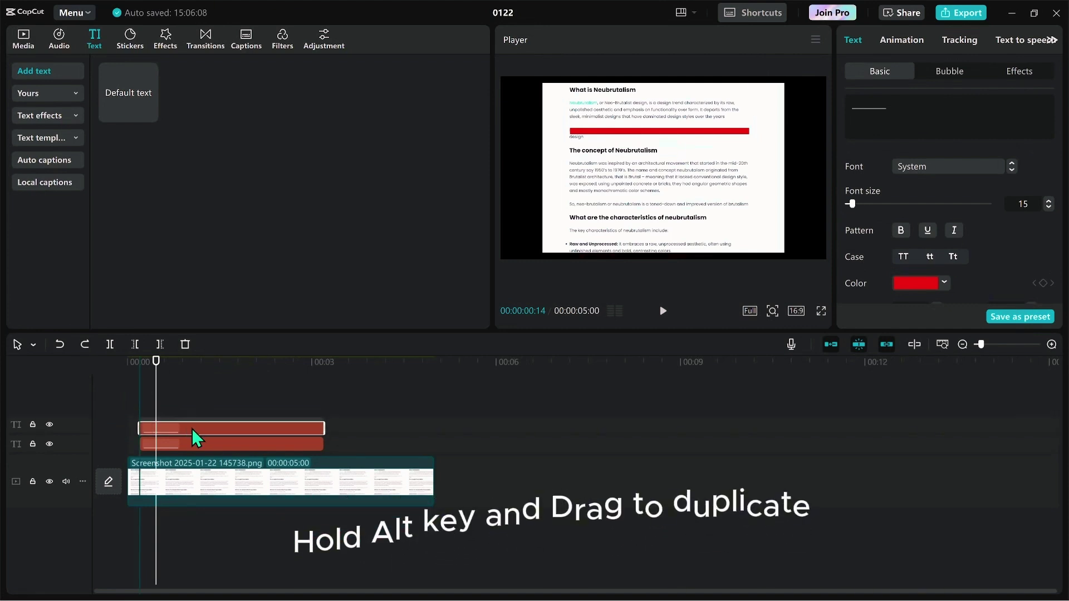
left_click(146, 392)
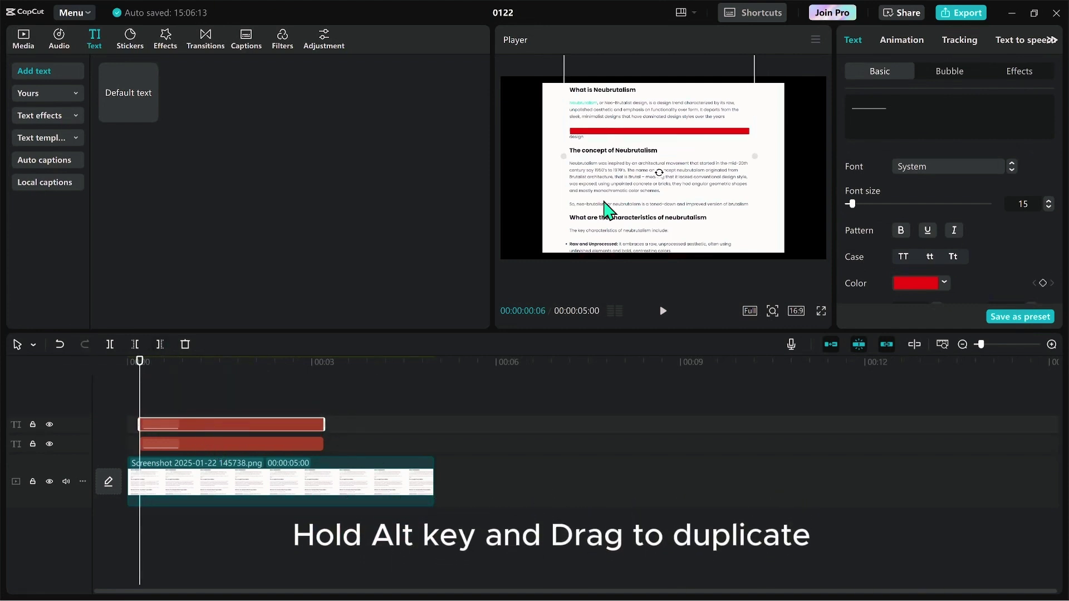
left_click_drag(656, 133, 654, 153)
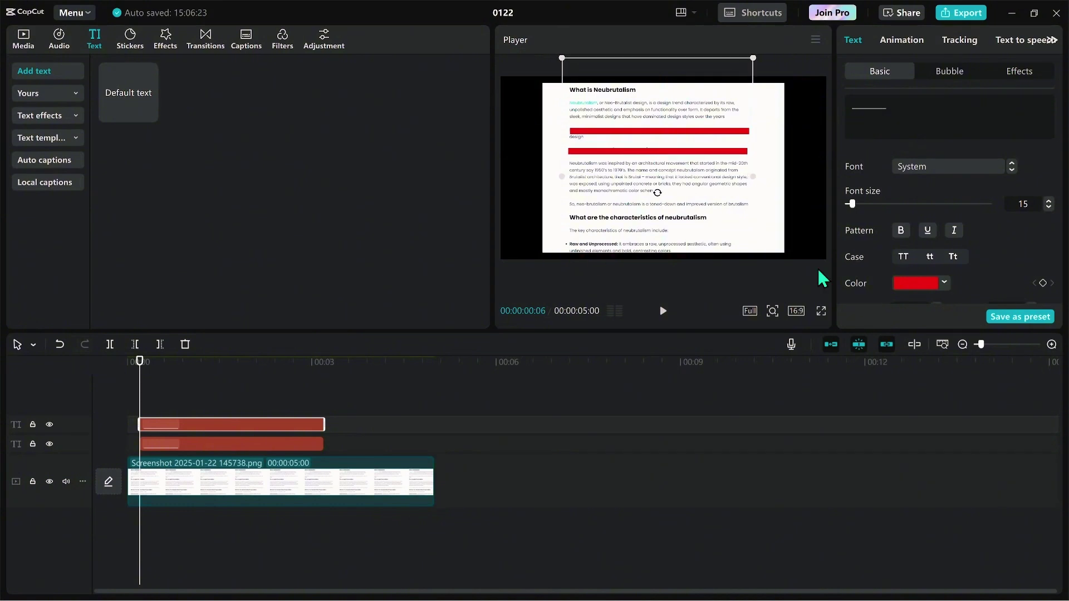
Reduce the duplicated bar's scale width to 52% and align it with the start of the heading "The concept of Neubrutalism".
scroll(963, 208, "down", 8)
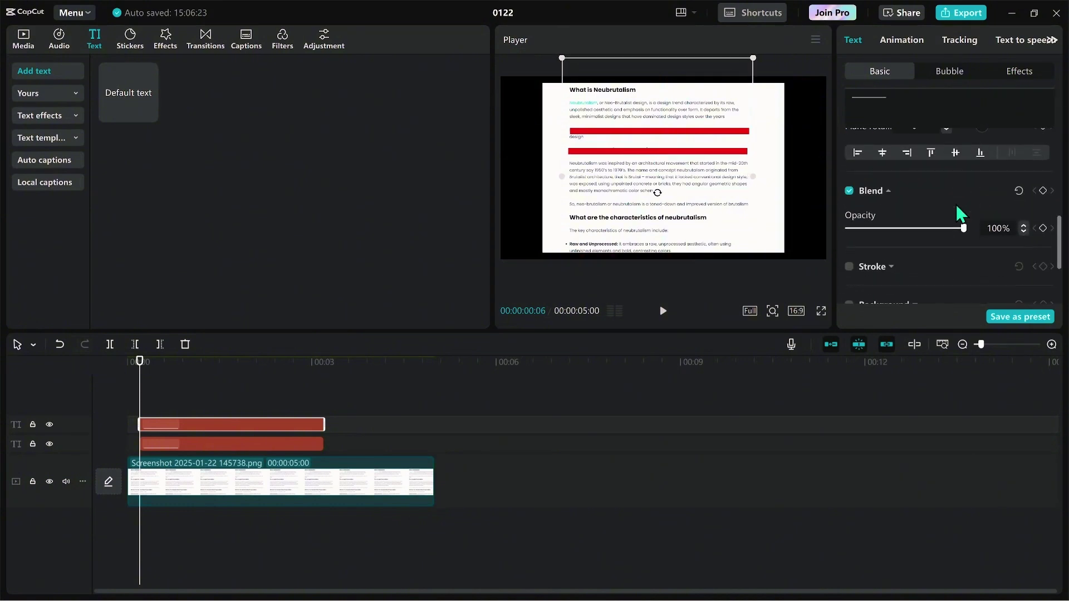
scroll(963, 208, "up", 4)
left_click_drag(868, 159, 863, 160)
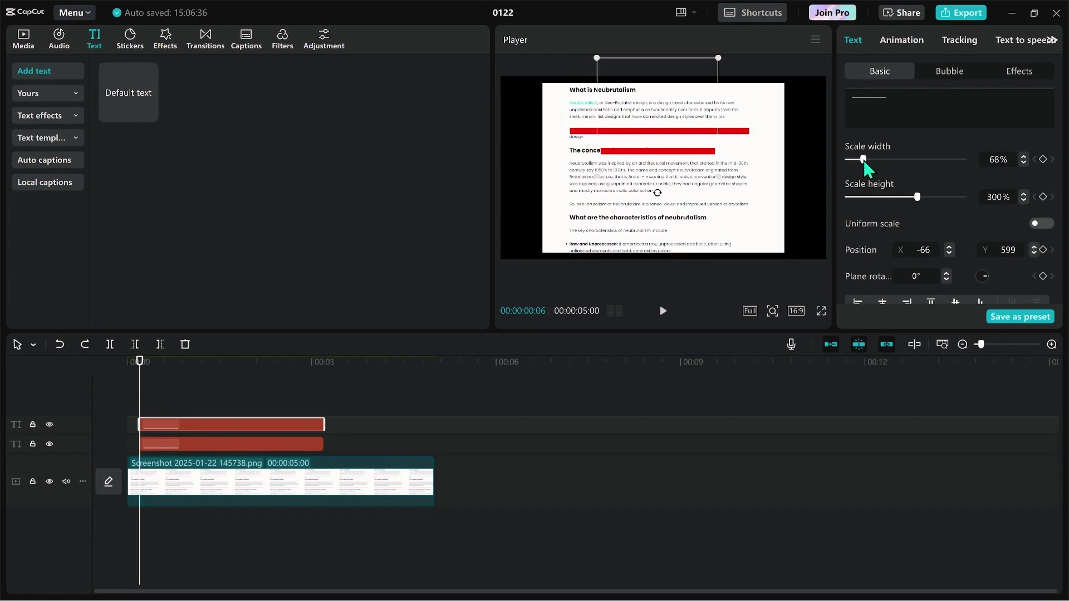
left_click_drag(683, 162, 647, 152)
left_click_drag(862, 159, 857, 160)
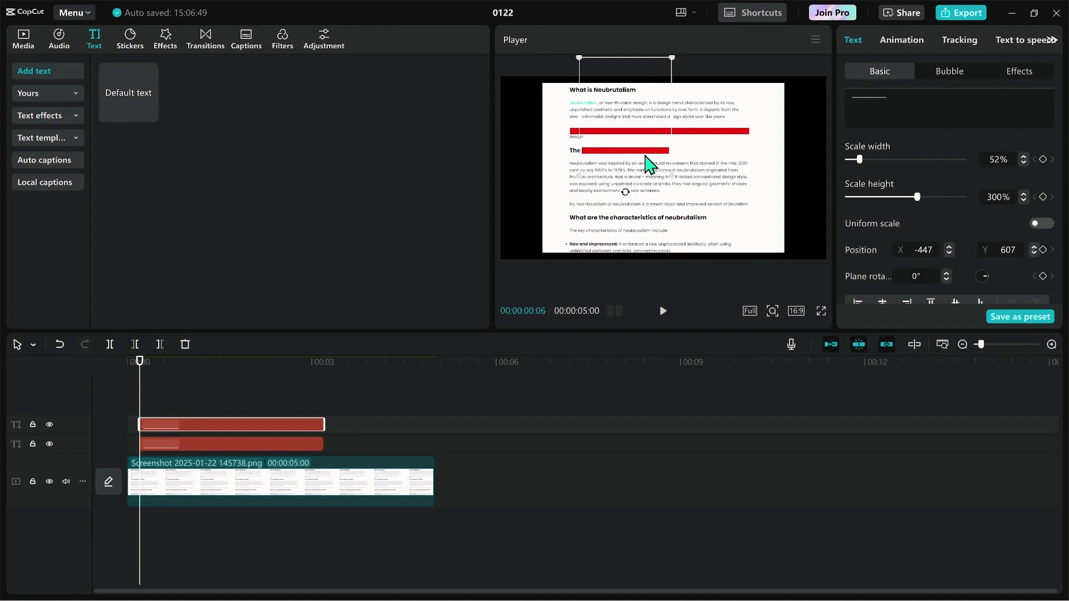
left_click_drag(644, 162, 635, 163)
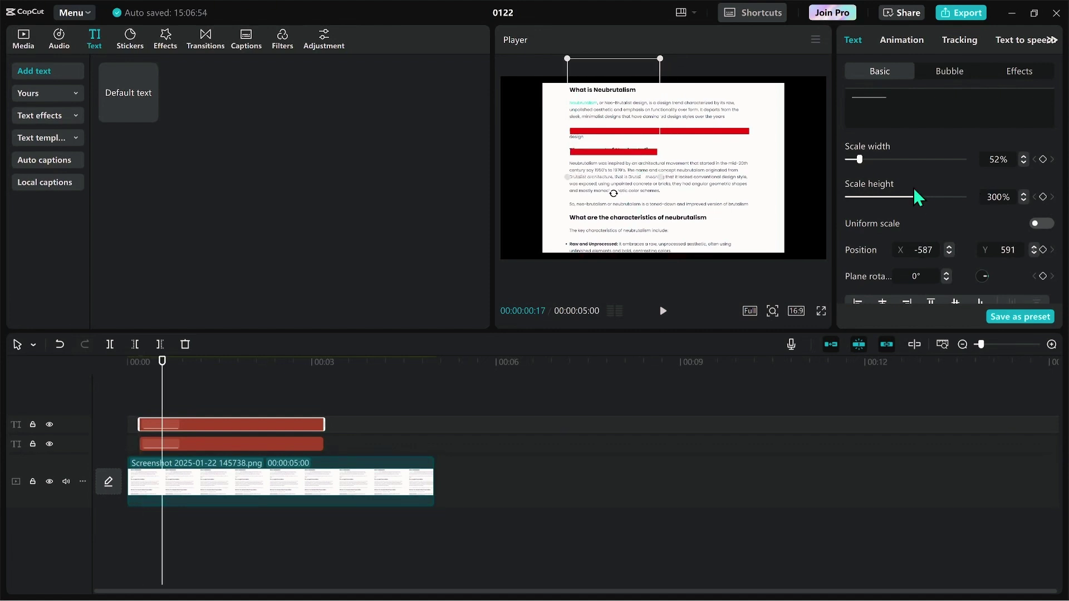
Set the short bar's scale height to 350% and move it up to cover the heading "The concept of Neubrutalism".
left_click_drag(918, 195, 926, 197)
left_click(997, 197)
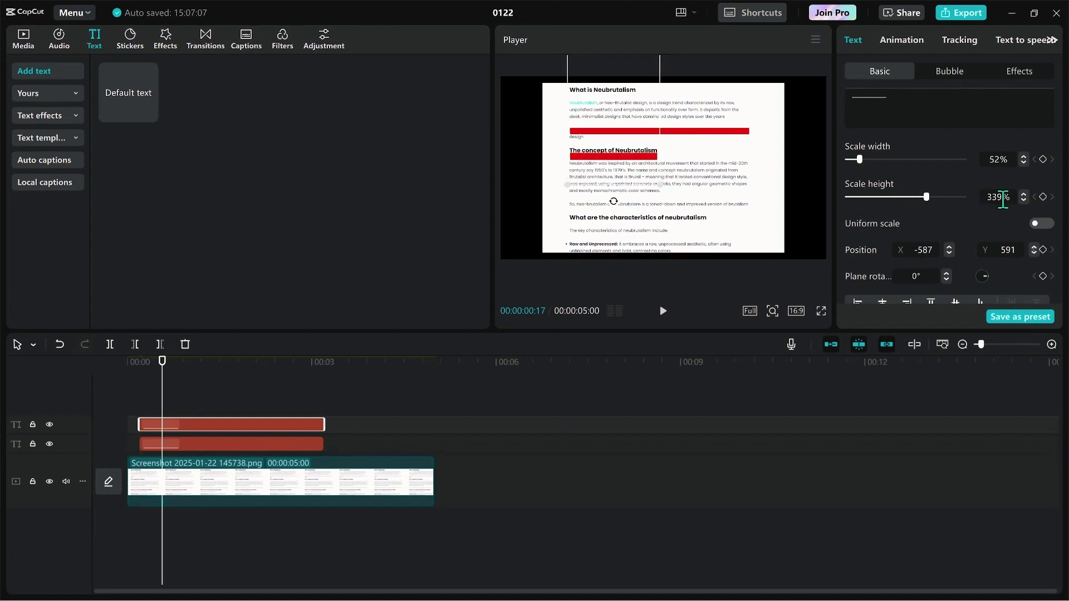
type("350")
key("Return")
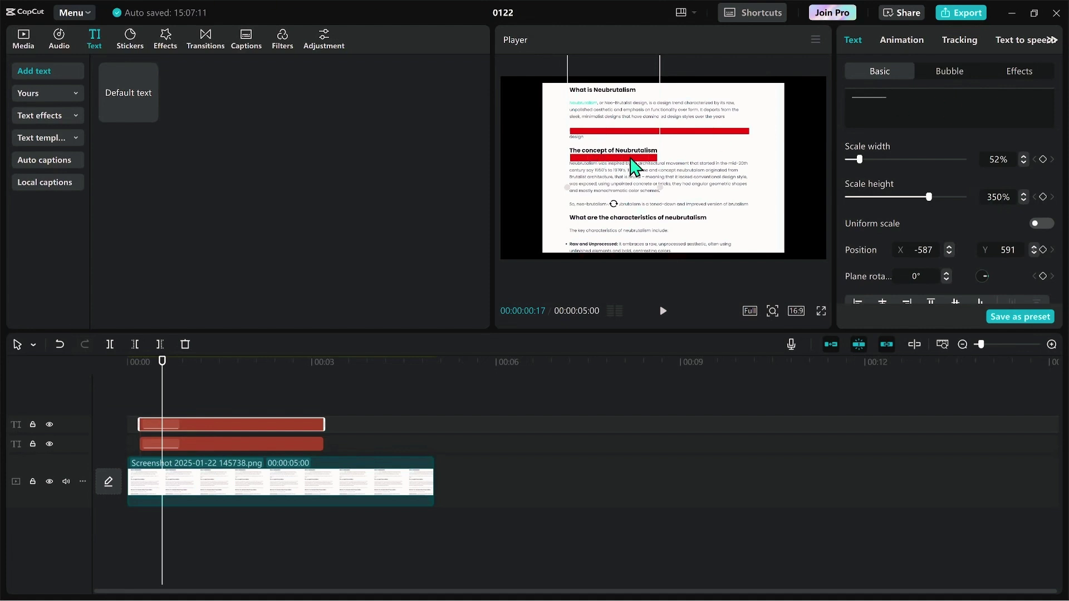
left_click_drag(634, 166, 633, 161)
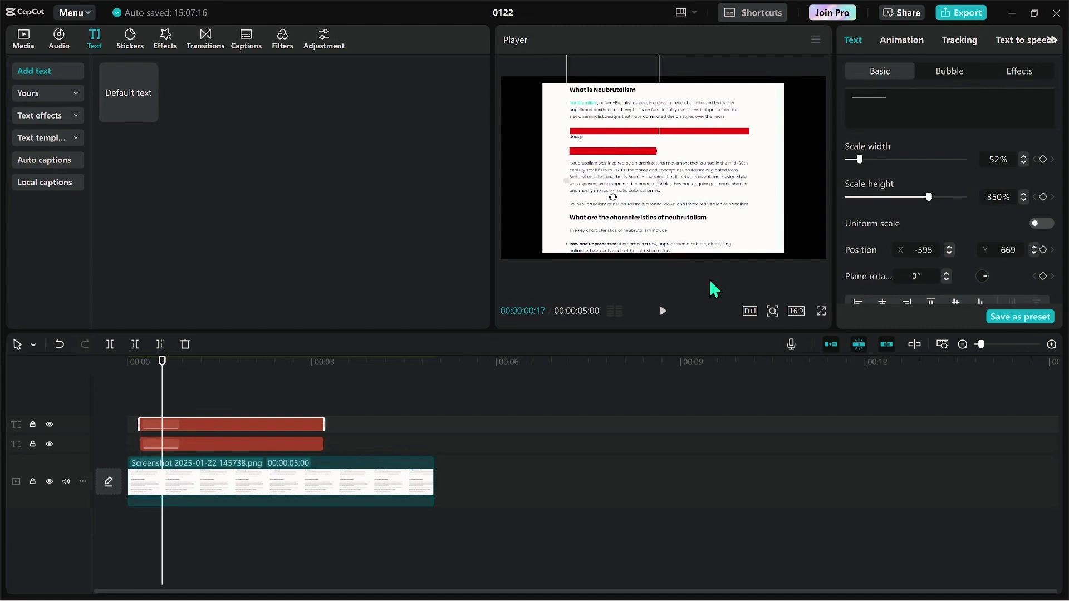
Duplicate the first, wide red bar onto a new top track and move the copy over "What are the characteristics of neubrutalism".
left_click(228, 444)
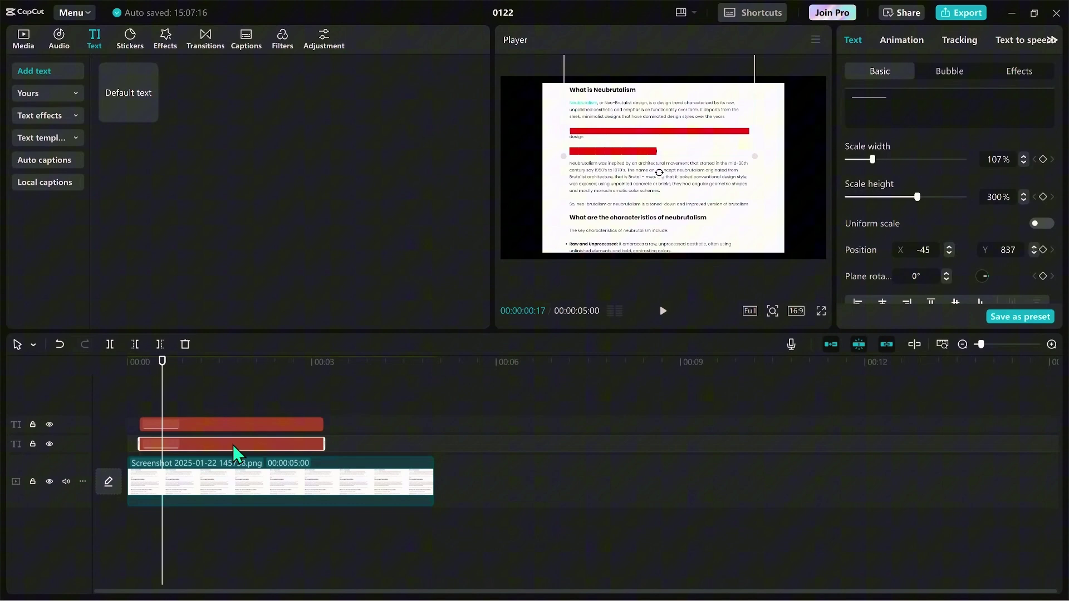
left_click_drag(239, 446, 242, 413)
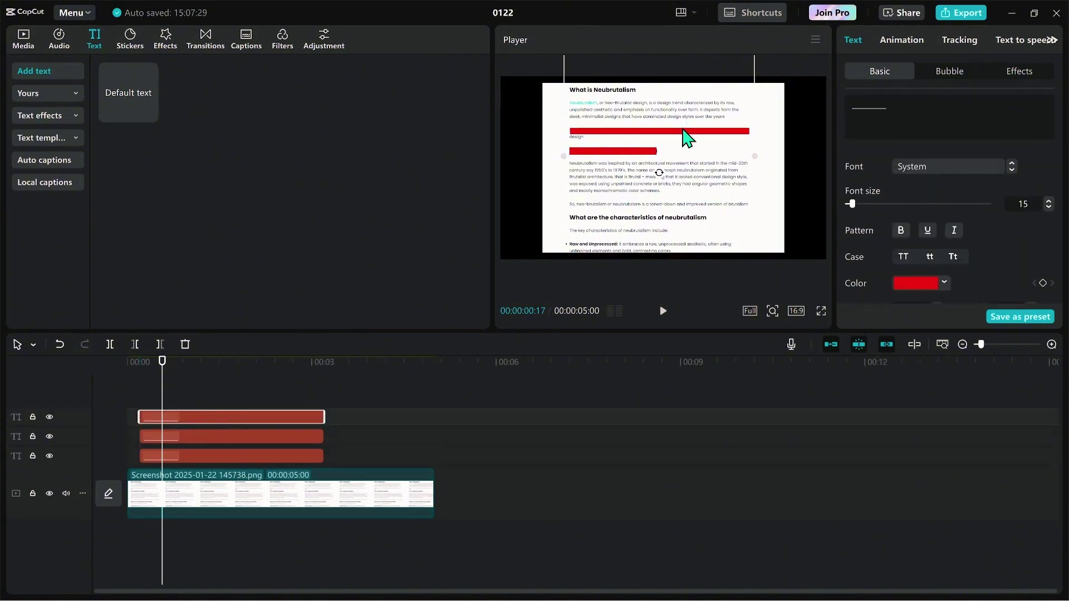
left_click_drag(688, 136, 687, 226)
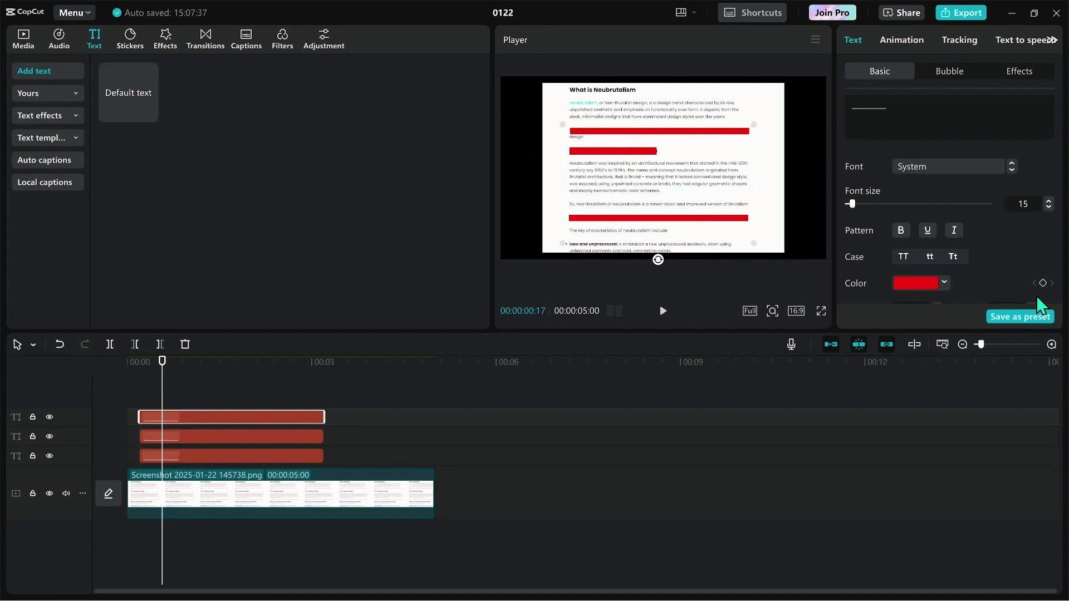
Change the bar over the "What are the characteristics of neubrutalism" heading to dark green (004E09).
left_click(943, 282)
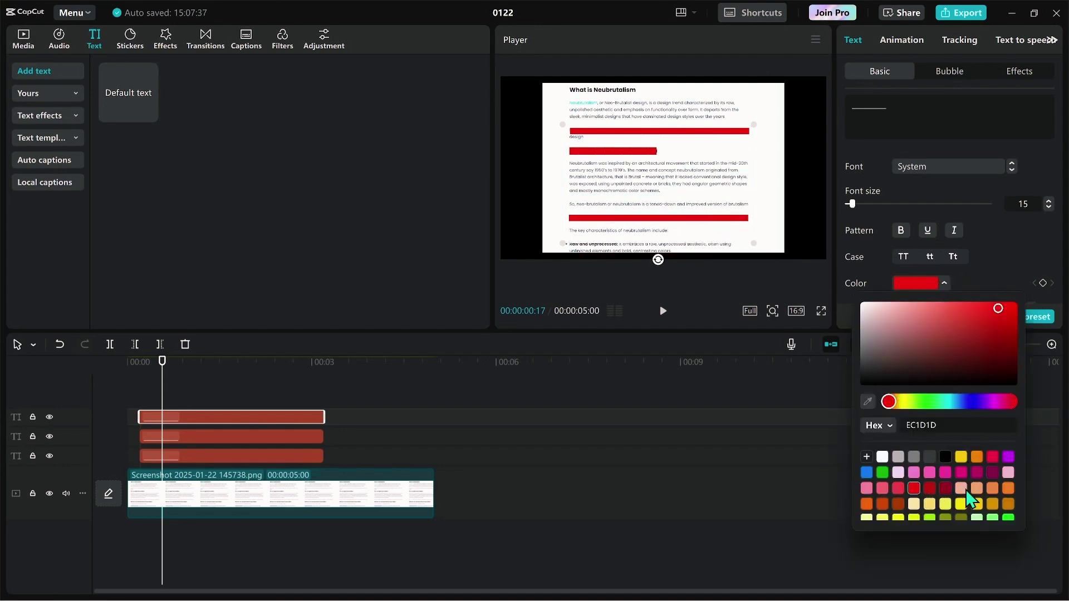
scroll(968, 497, "down", 3)
left_click(913, 485)
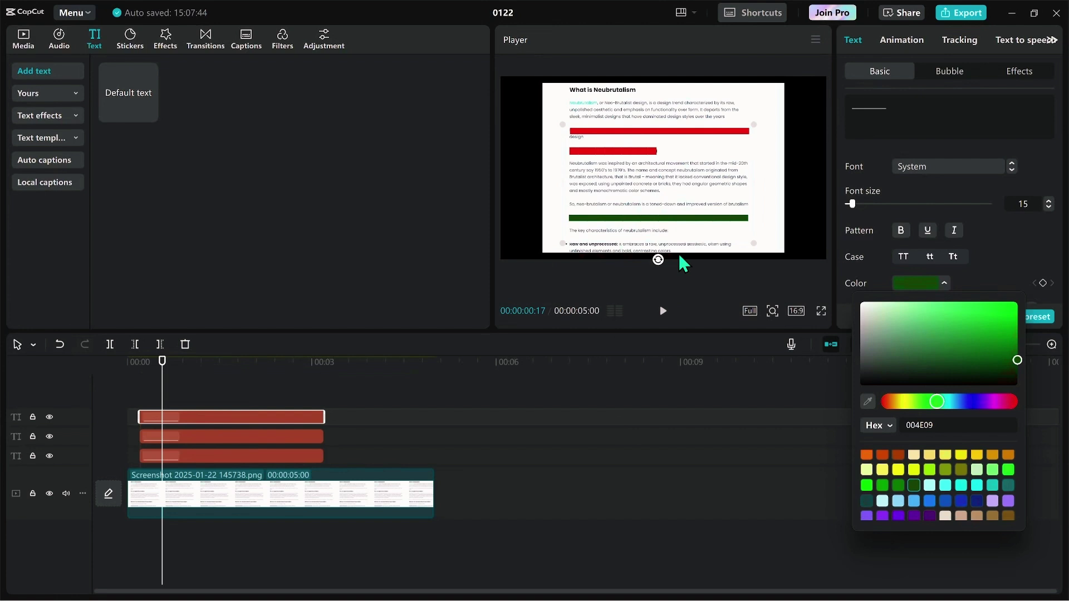
scroll(925, 286, "down", 1)
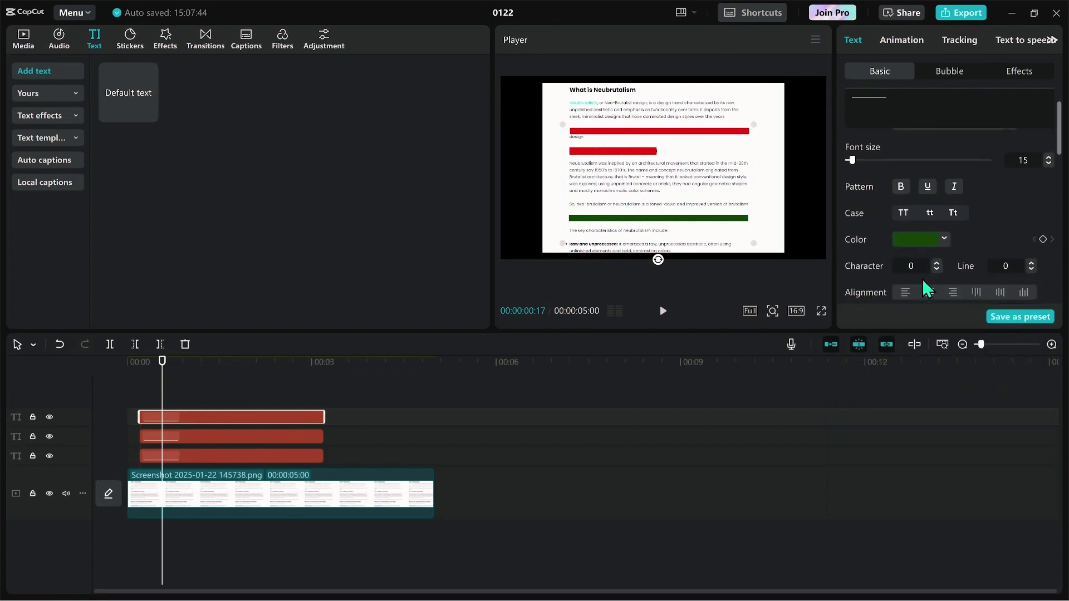
Change the short bar over the heading "The concept of Neubrutalism" to orange.
left_click(285, 437)
left_click(943, 233)
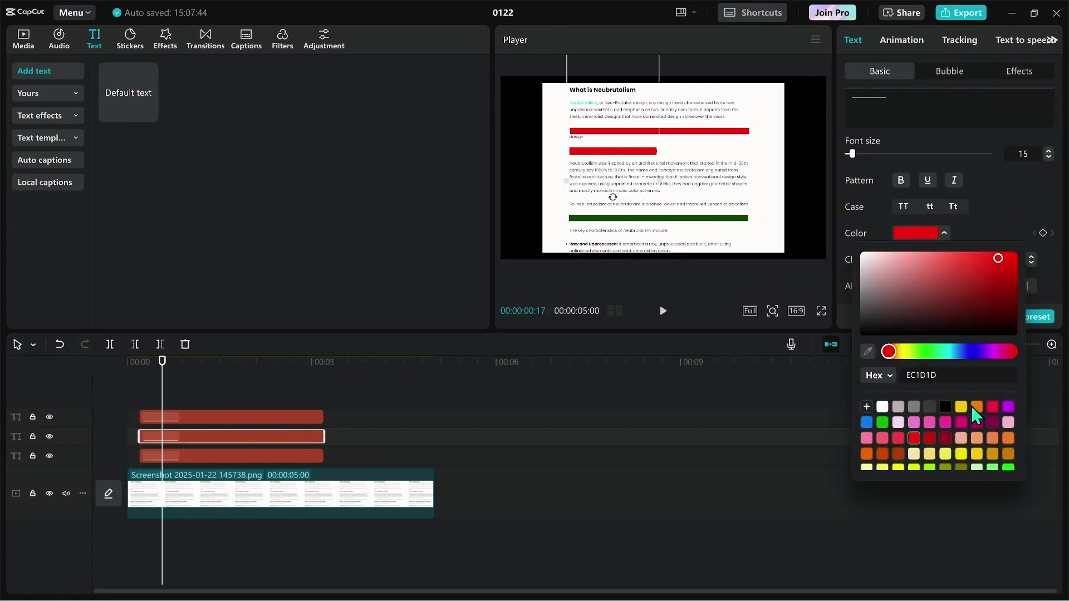
left_click(975, 407)
left_click(262, 400)
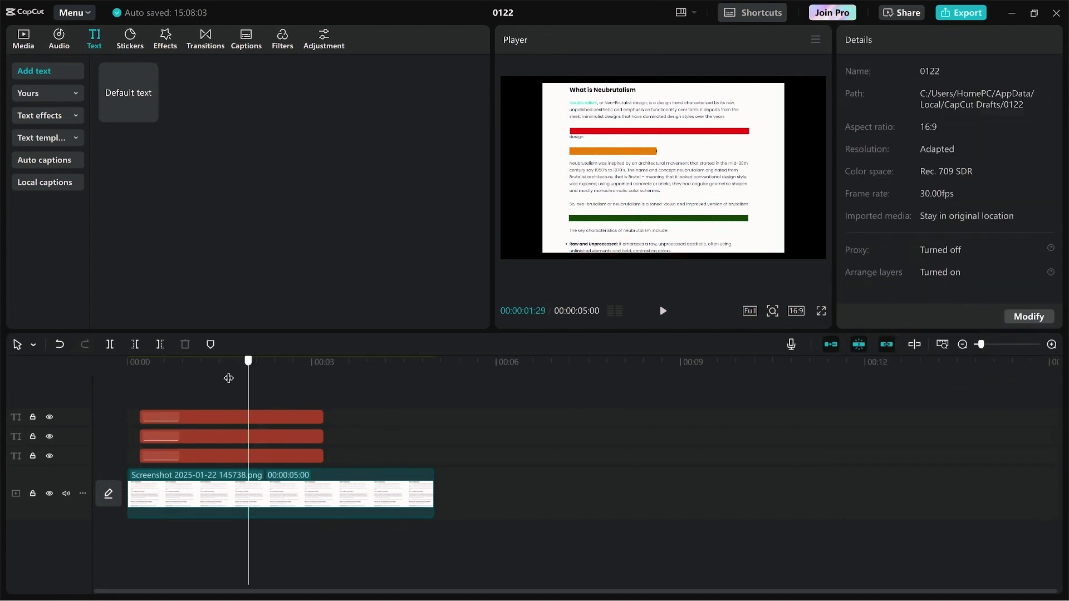
Set the dark green bar's scale width to 87% and align it over the heading "What are the characteristics of neubrutalism".
left_click(191, 419)
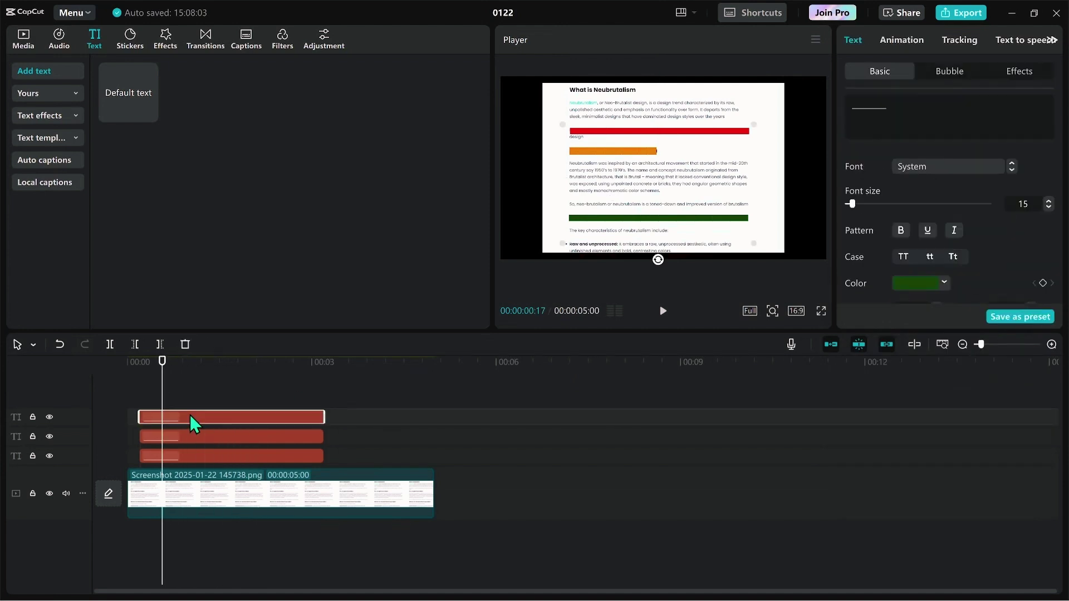
scroll(908, 265, "down", 2)
left_click_drag(870, 244, 865, 244)
left_click_drag(655, 217, 633, 216)
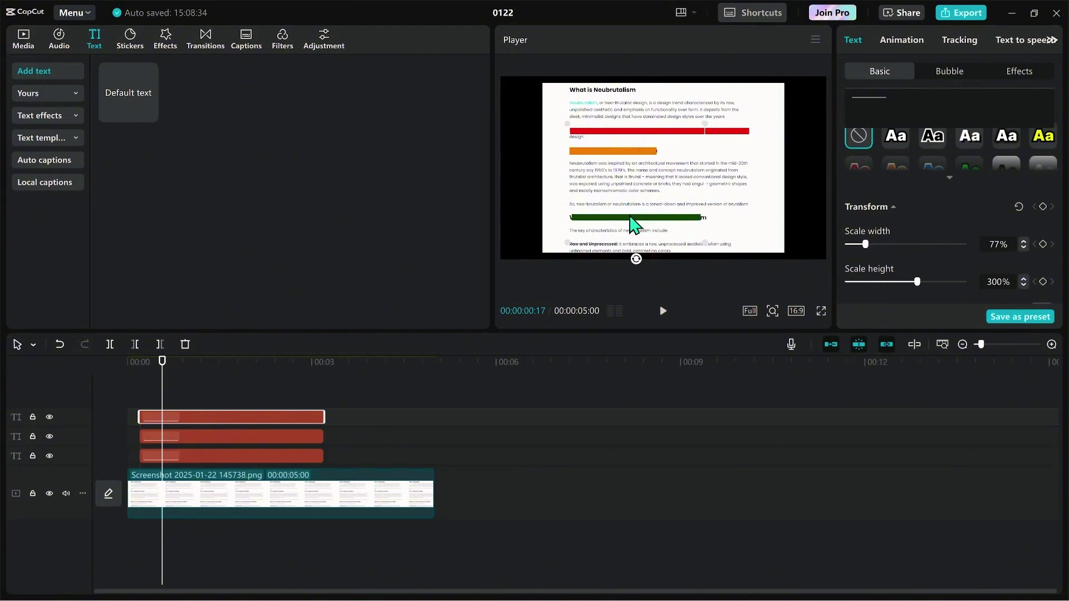
left_click_drag(867, 245, 867, 245)
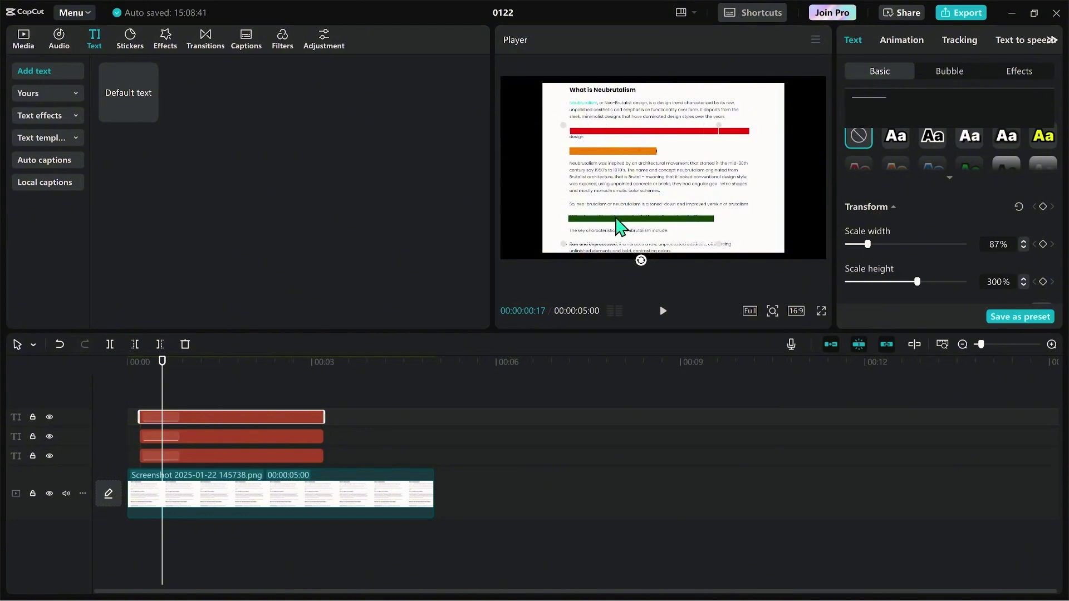
Apply the Wipe Right entrance animation to the red bar with a duration of 1.0 s.
mouse_move(162, 362)
left_mouse_down()
mouse_move(136, 374)
mouse_move(172, 371)
mouse_move(156, 368)
left_mouse_up()
left_click(169, 457)
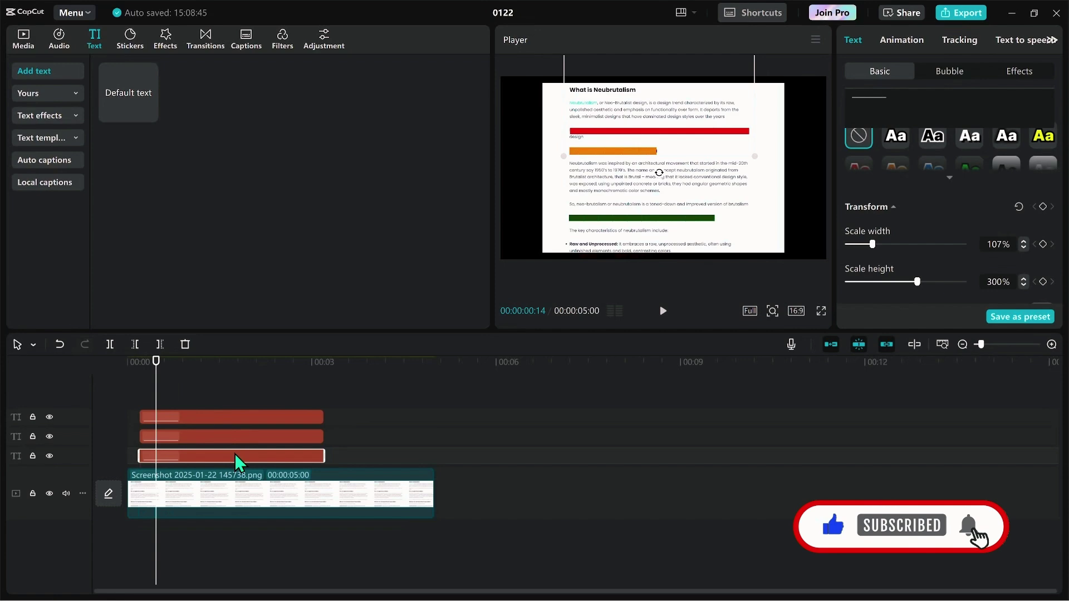
left_click(912, 39)
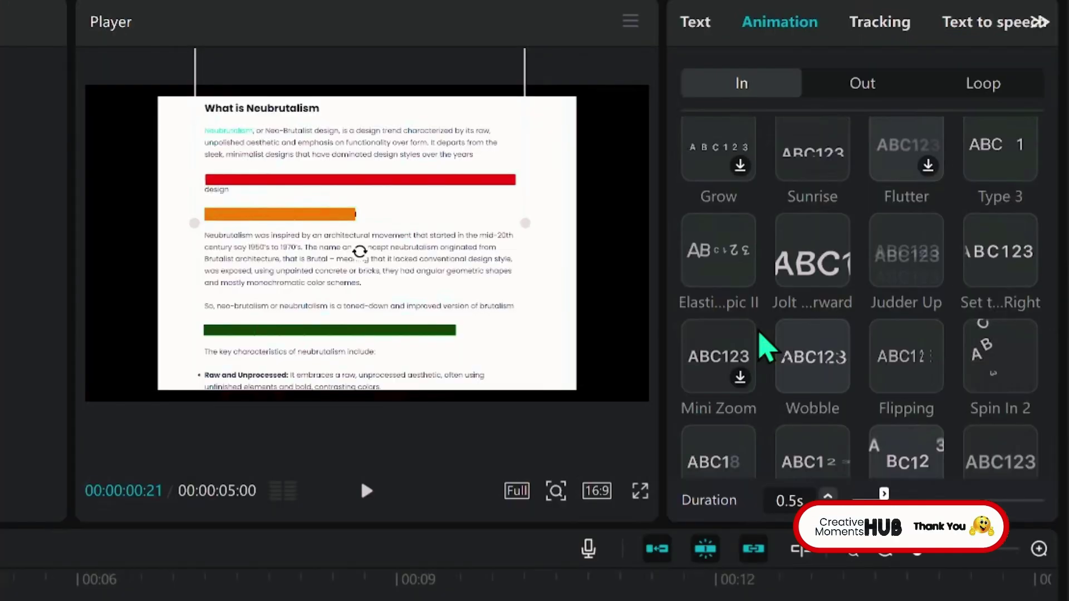
scroll(760, 334, "down", 2)
scroll(767, 346, "down", 6)
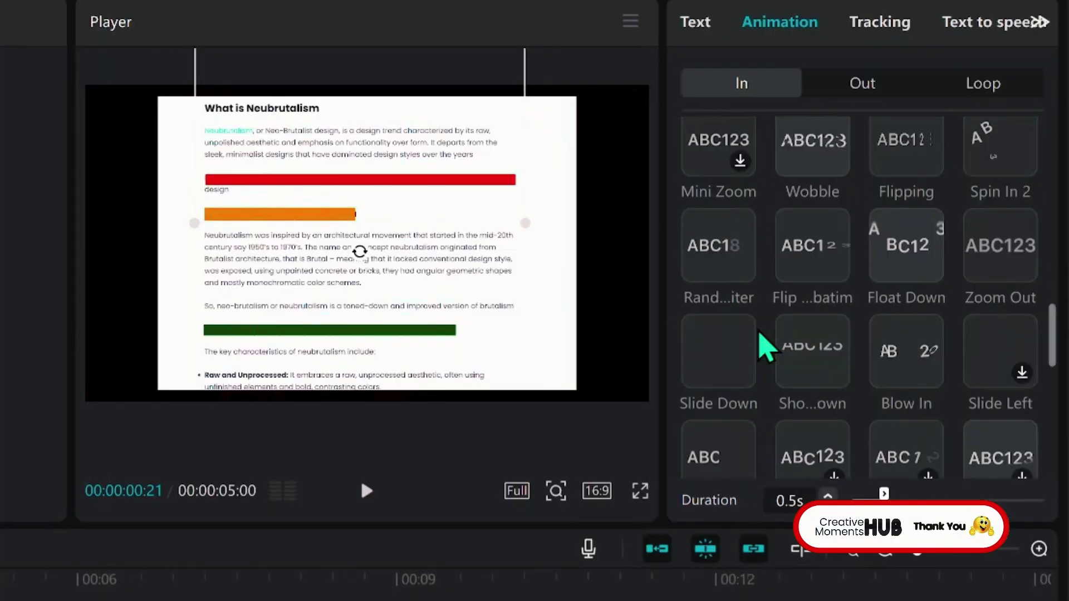
scroll(785, 357, "up", 2)
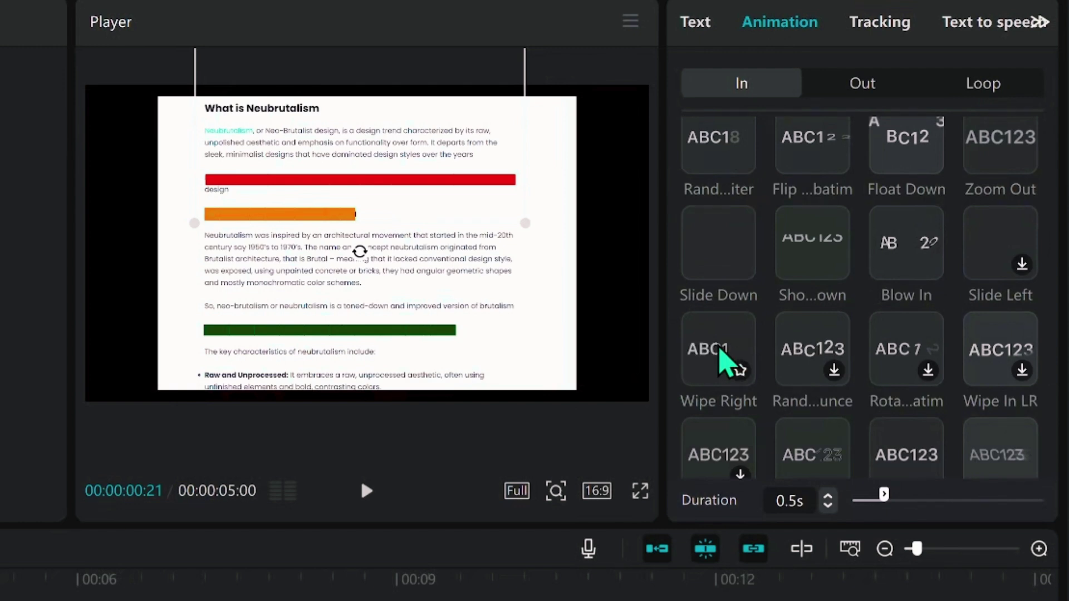
left_click(724, 359)
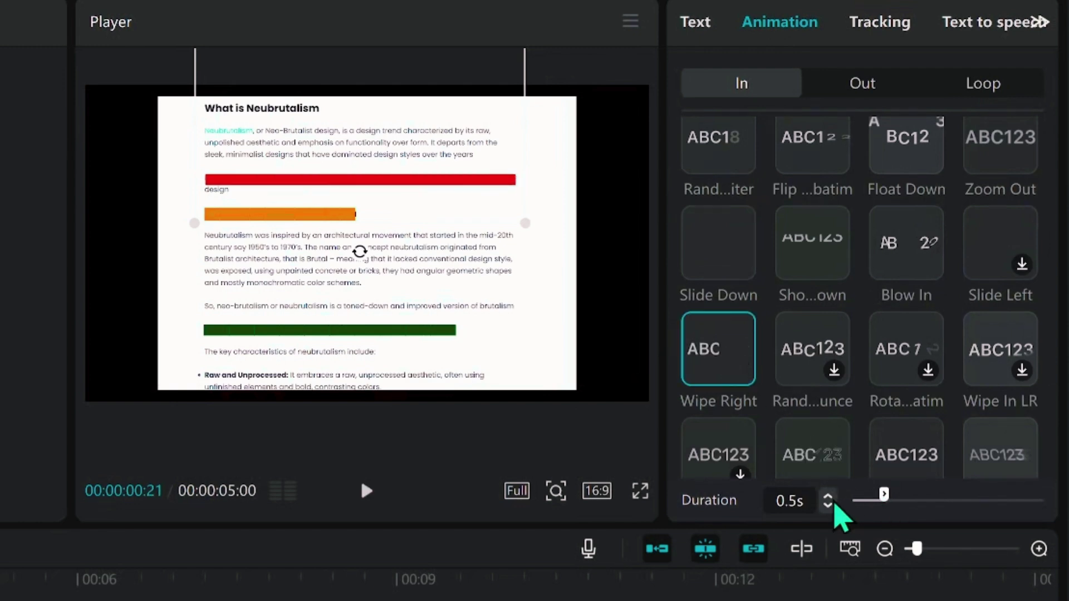
double_click(791, 500)
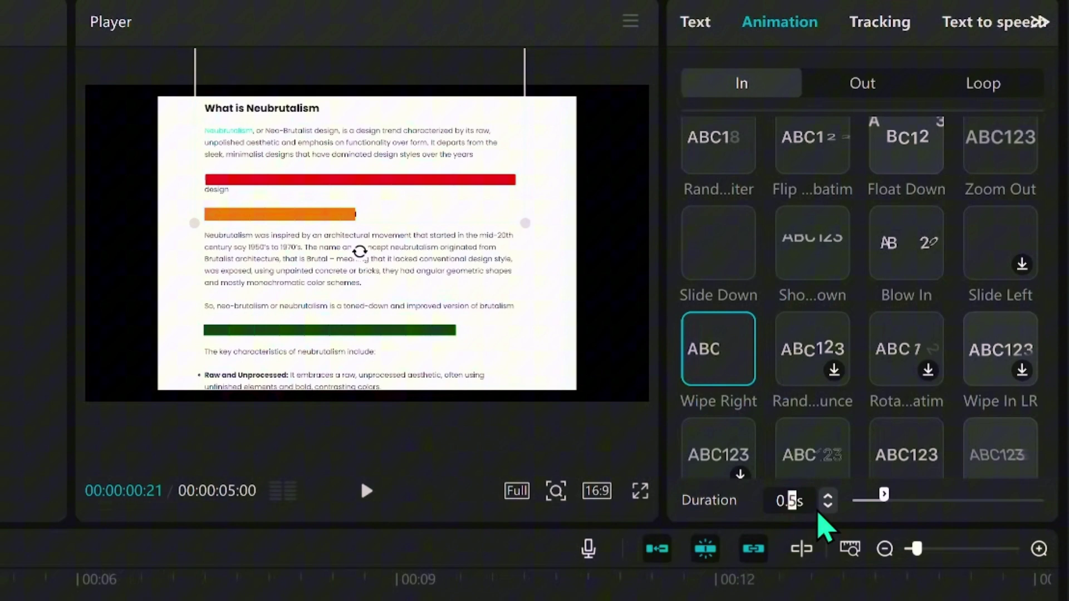
left_click_drag(884, 495, 919, 496)
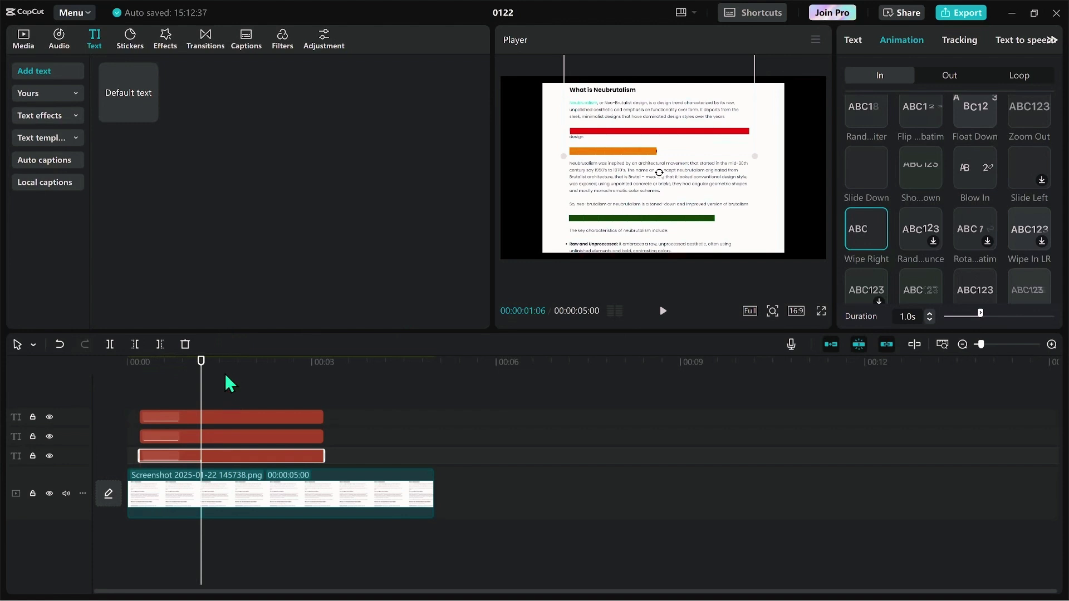
Shift the orange bar's clip to start at 00:00:01:06 and give it a Wipe Right entrance animation with a lengthened duration.
left_click_drag(189, 432, 249, 443)
left_click(898, 38)
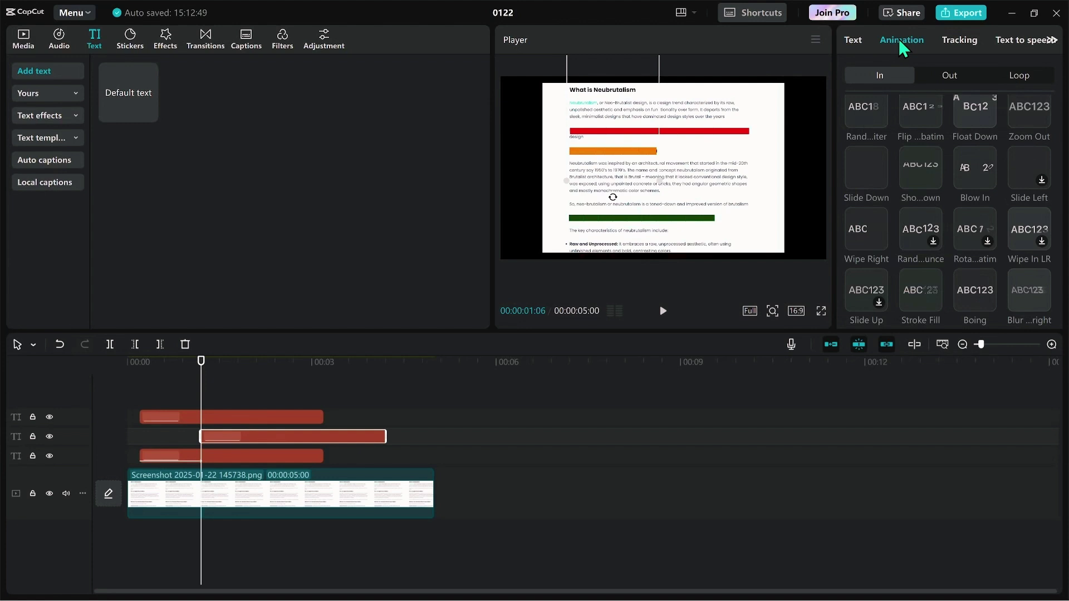
left_click(858, 239)
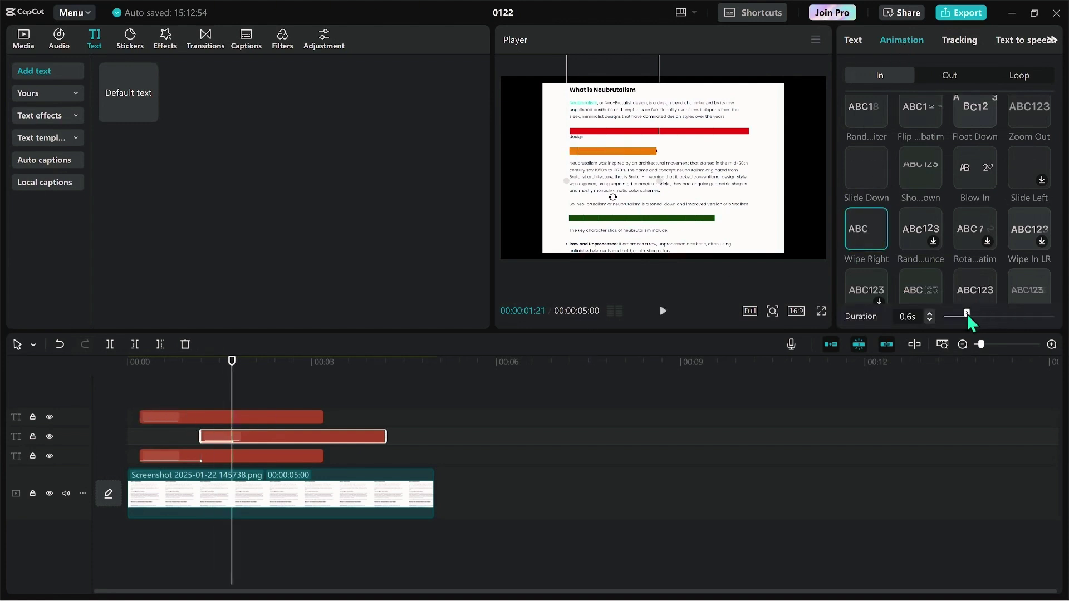
left_click_drag(967, 314, 969, 314)
Shift the green bar's clip to start at about 00:00:02:06 and give it a Wipe Right entrance animation lasting 1.0 s.
left_click_drag(211, 416, 332, 422)
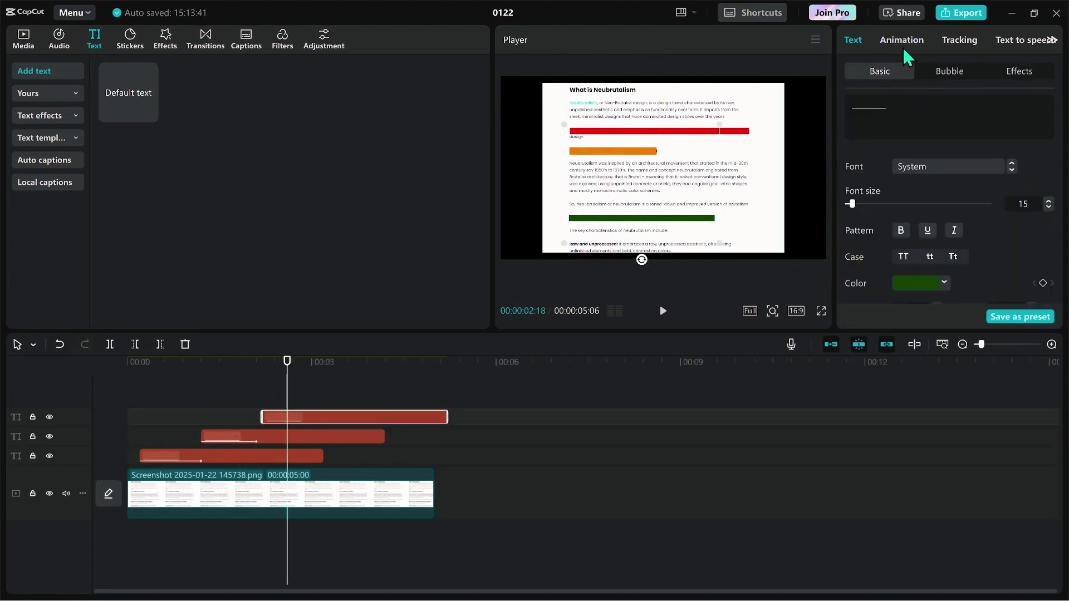
left_click(902, 44)
left_click(863, 236)
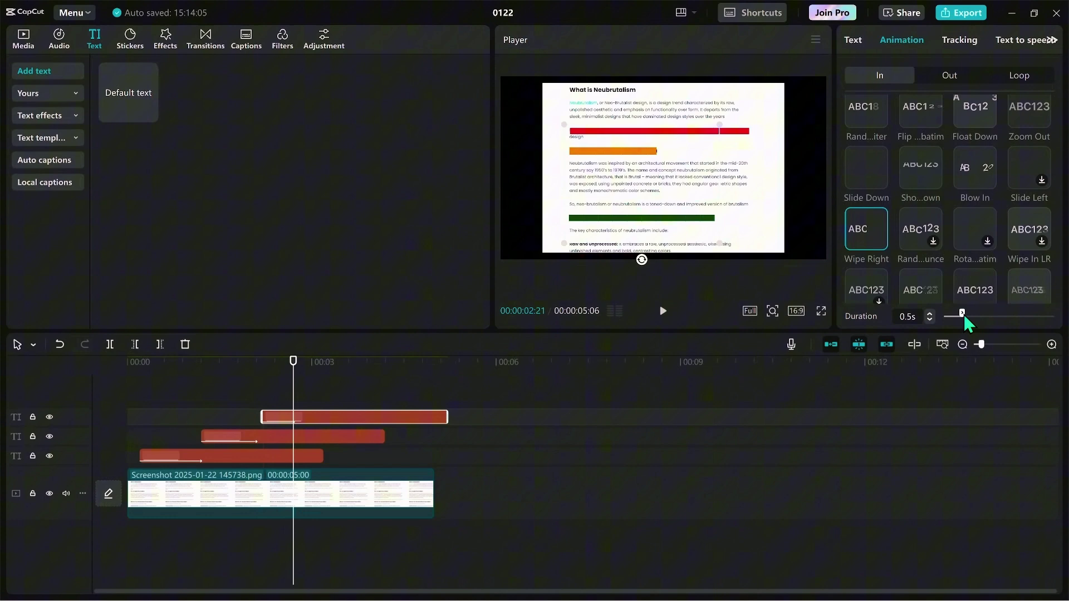
left_click_drag(963, 314, 983, 312)
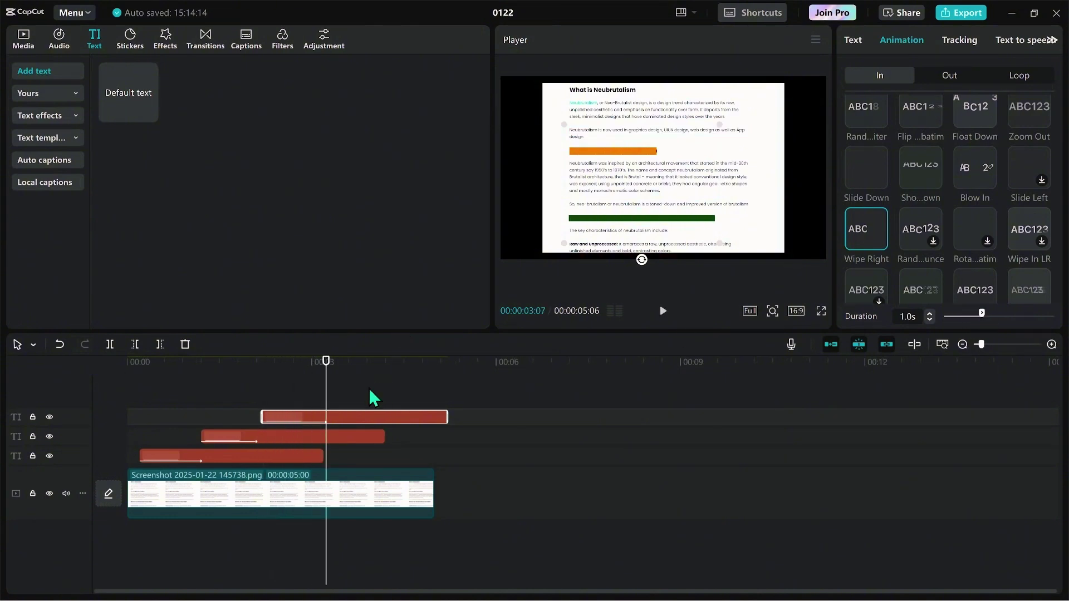
Trim the end of the orange bar's clip at 00:00:02:06 and the end of the red bar's clip at 00:00:01:06.
left_click_drag(326, 361, 262, 362)
left_click(291, 436)
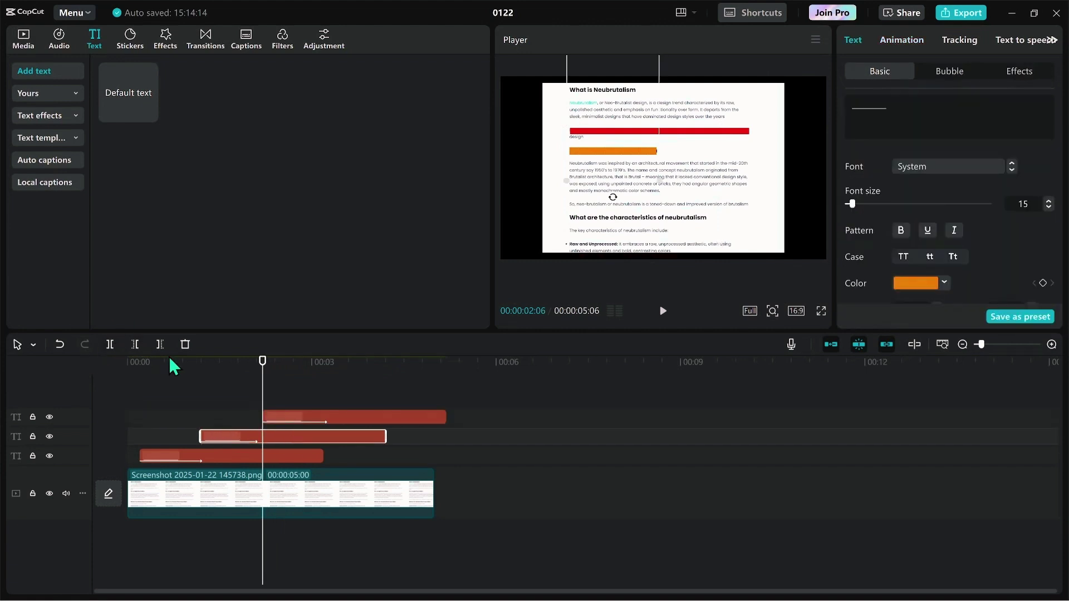
left_click(162, 345)
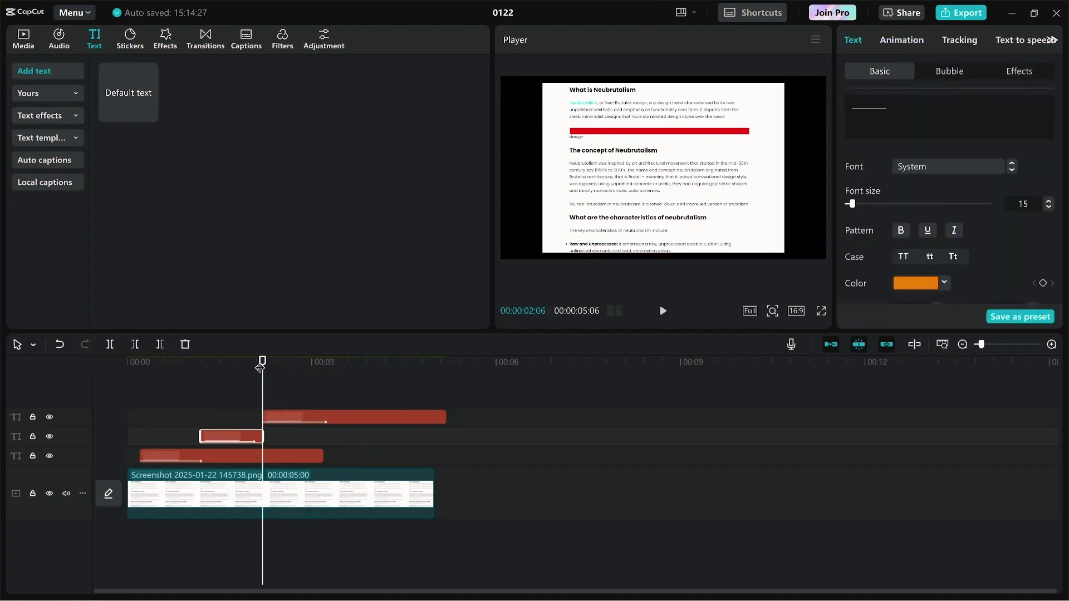
left_click_drag(262, 388, 197, 389)
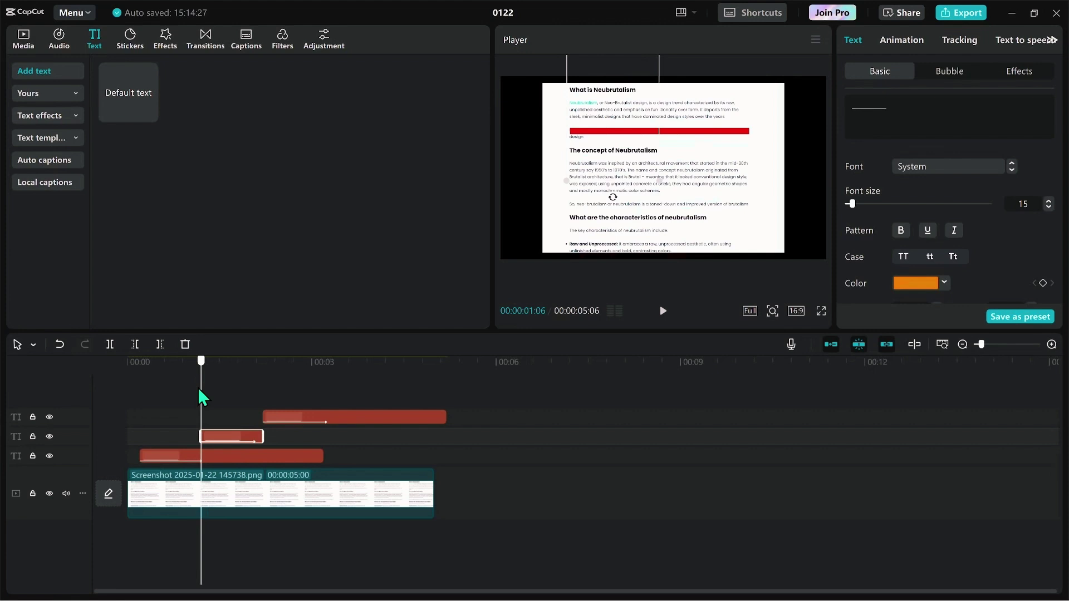
left_click(217, 456)
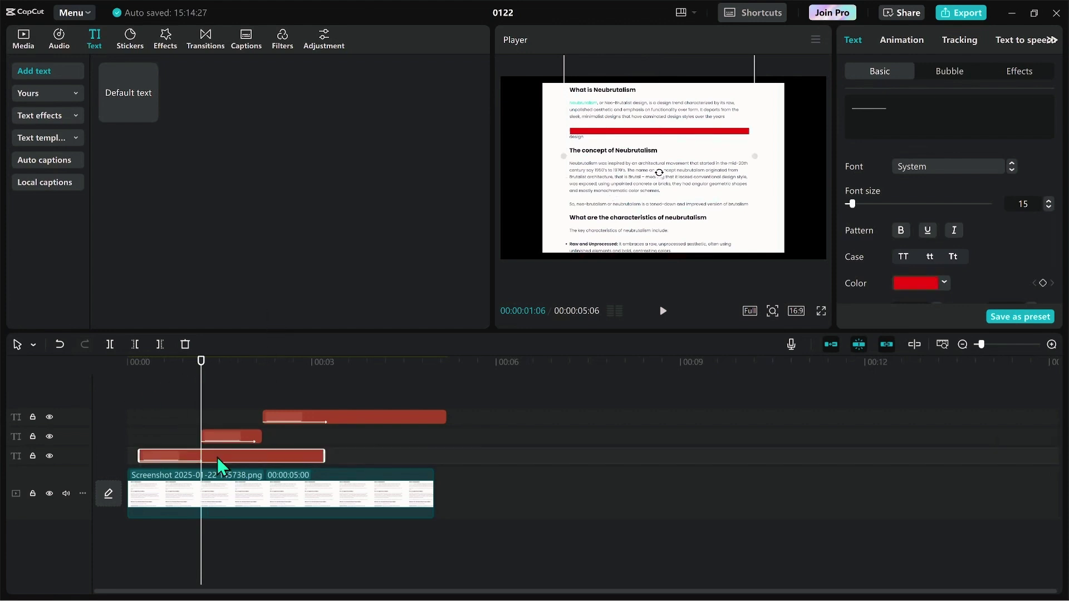
left_click(160, 345)
Trim the end of the green bar's clip at 00:00:03:28.
left_click(207, 365)
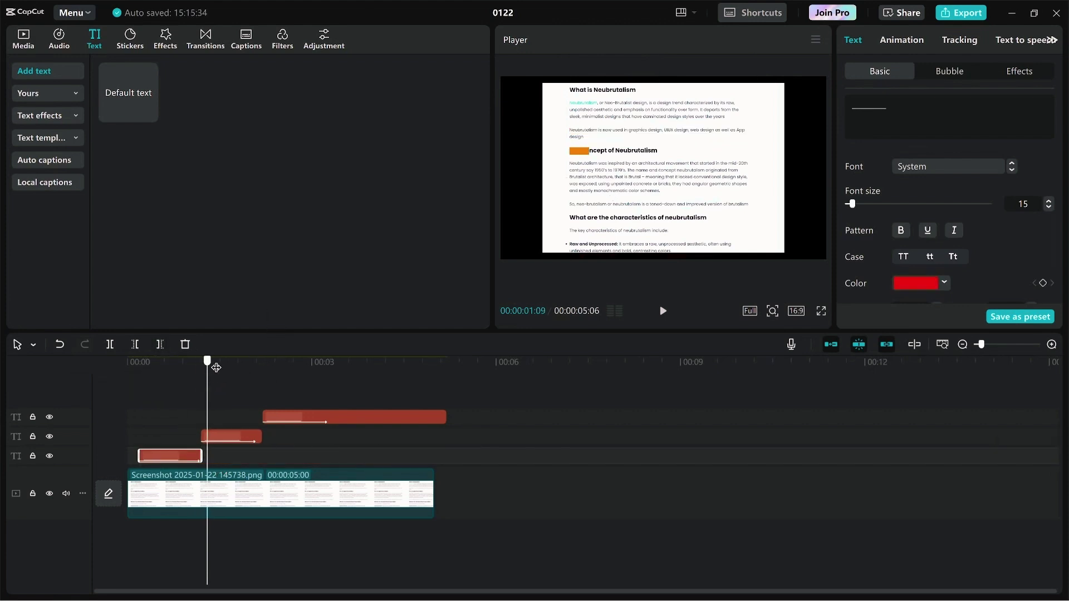
left_click_drag(216, 367, 369, 380)
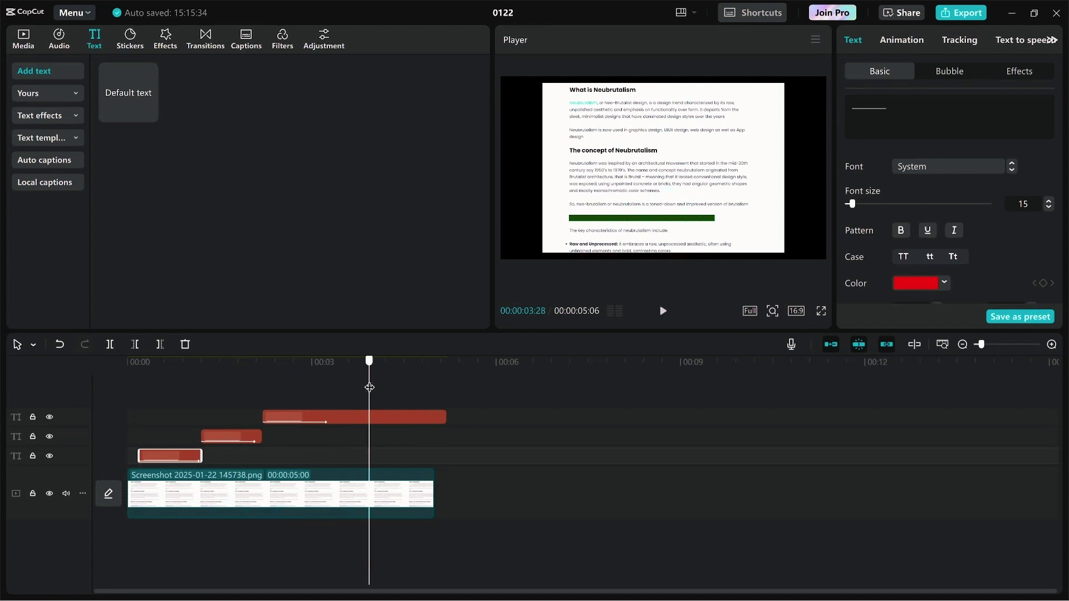
left_click(385, 419)
left_click(160, 345)
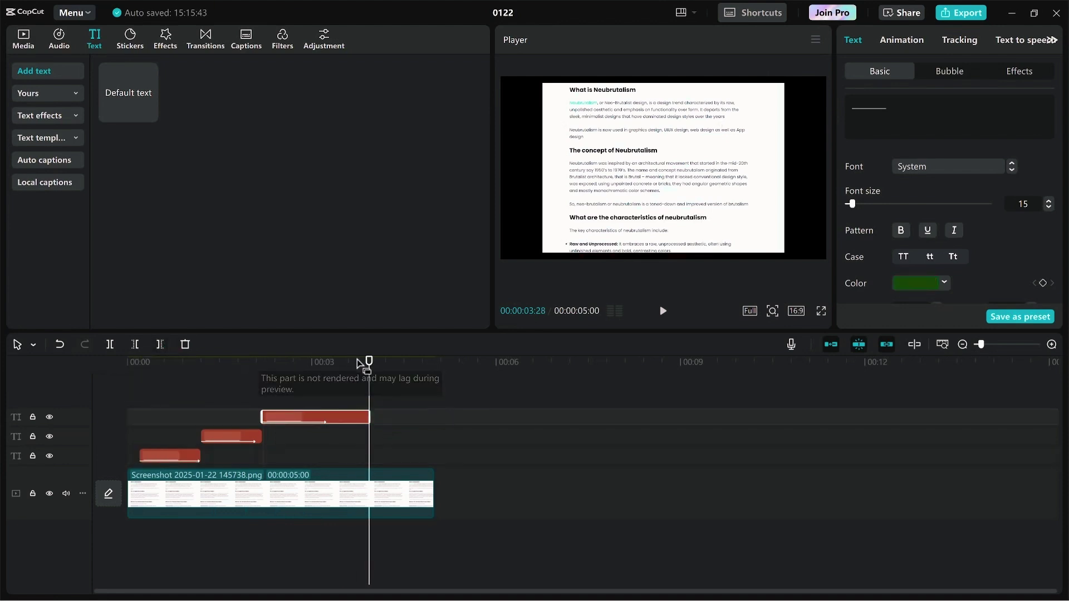
Combine the three bar clips into one compound clip and play back the highlight animation.
left_click_drag(135, 388, 432, 466)
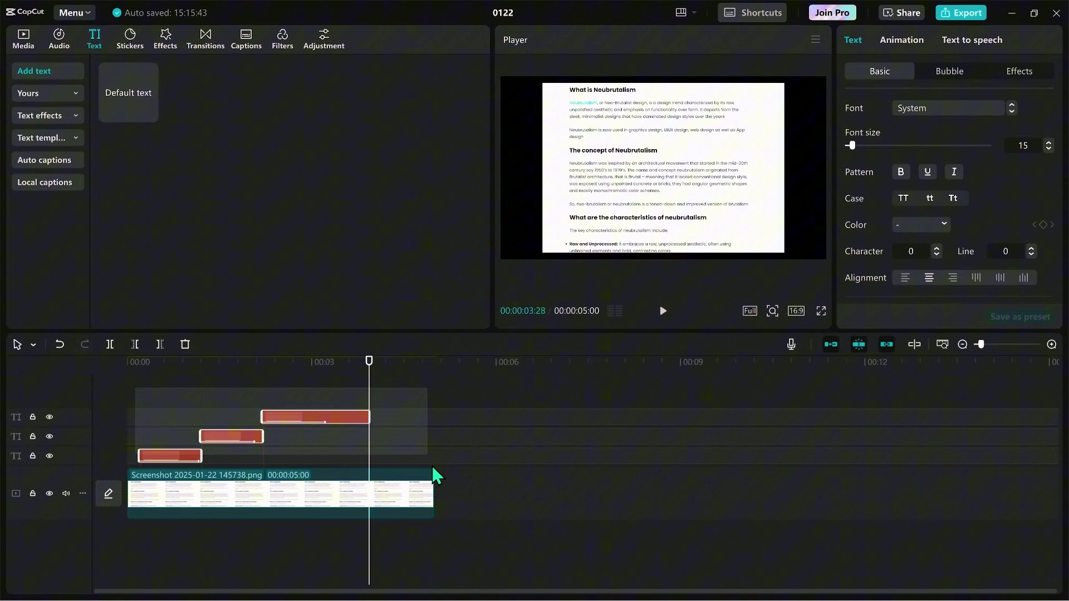
right_click(276, 416)
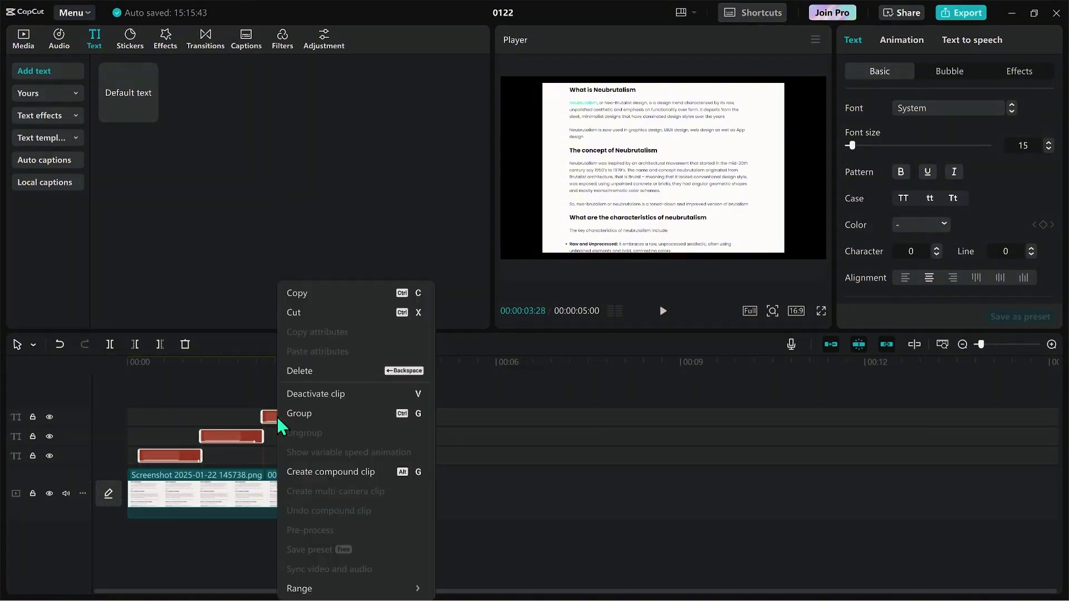
left_click(298, 472)
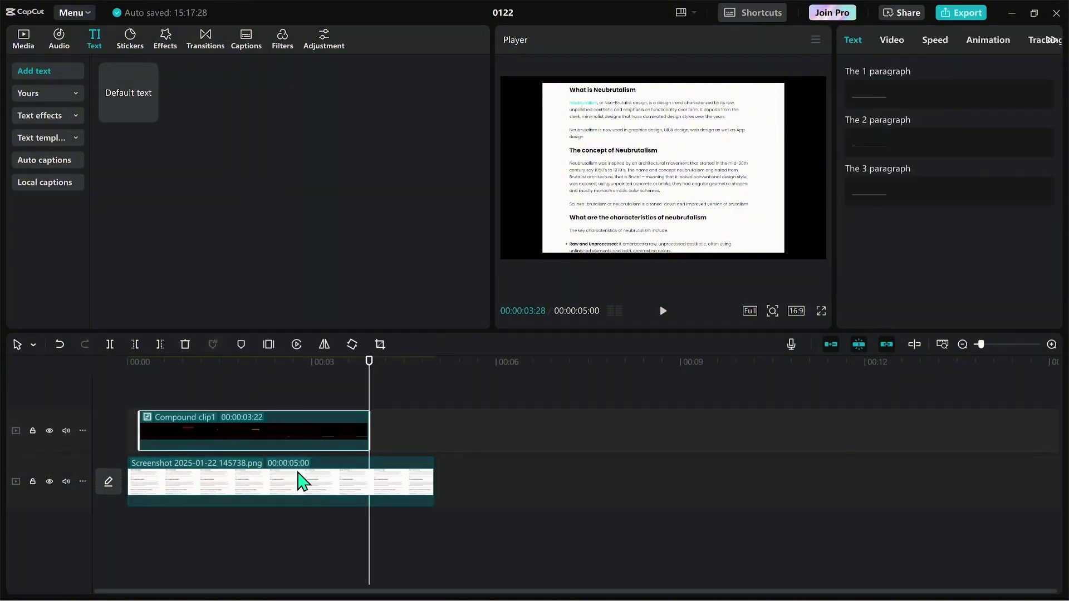
left_click_drag(160, 385, 136, 381)
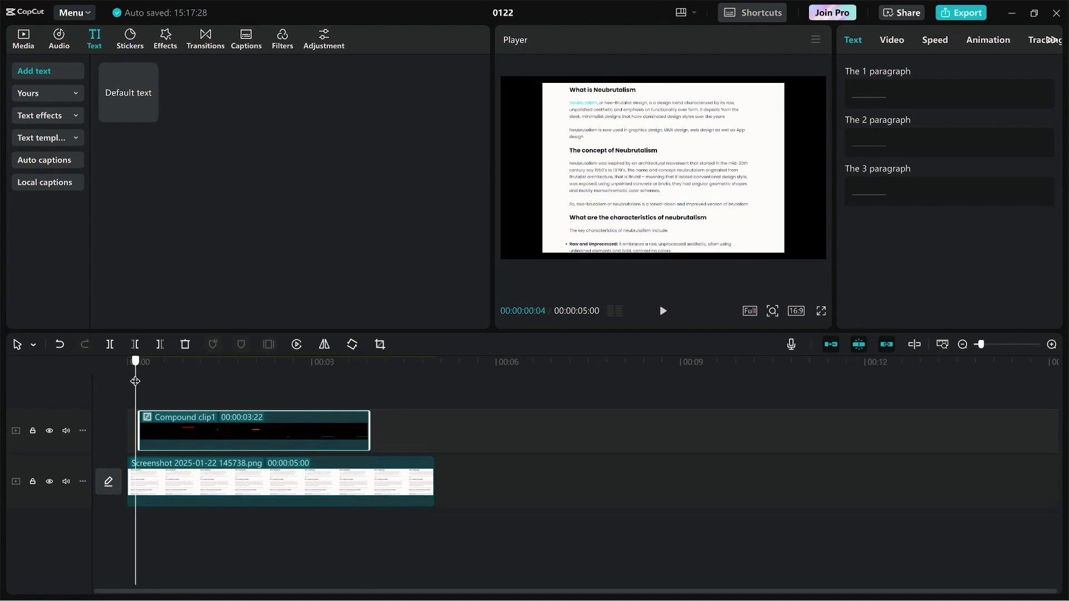
key("space")
key("space")
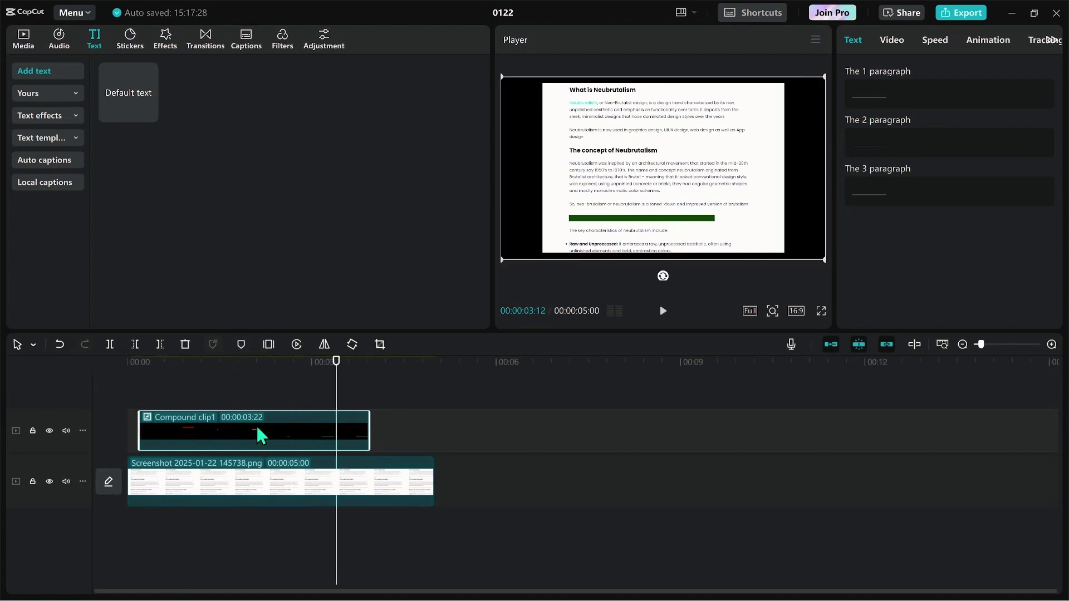
Set the compound clip's blend mode to Multiply and its opacity to 64%, and preview the highlights over the text.
left_click(892, 40)
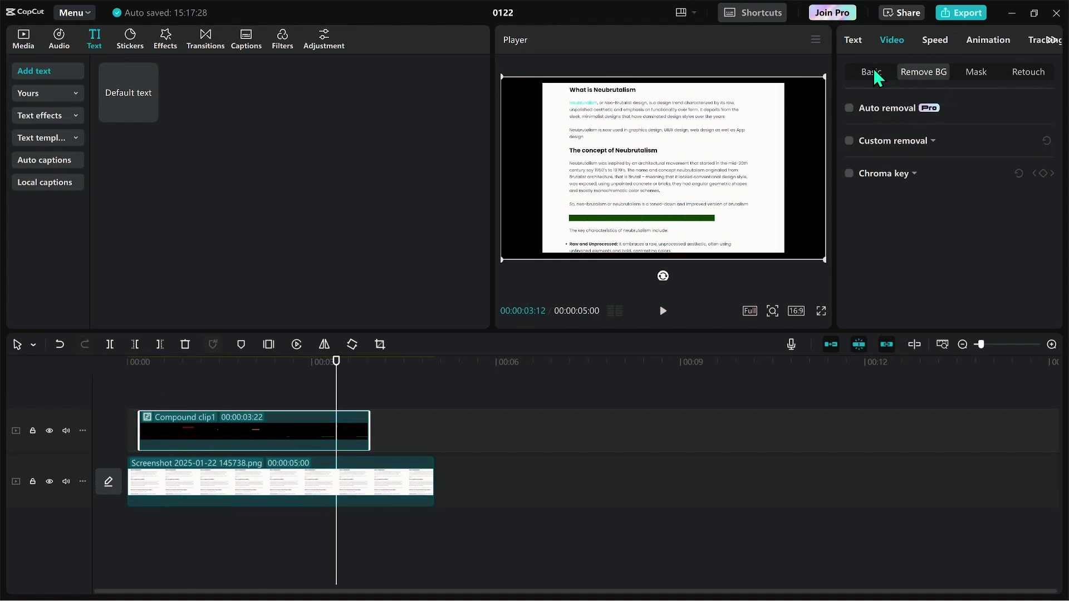
left_click(871, 72)
scroll(927, 199, "down", 5)
scroll(930, 202, "up", 4)
left_click(882, 291)
scroll(911, 271, "down", 1)
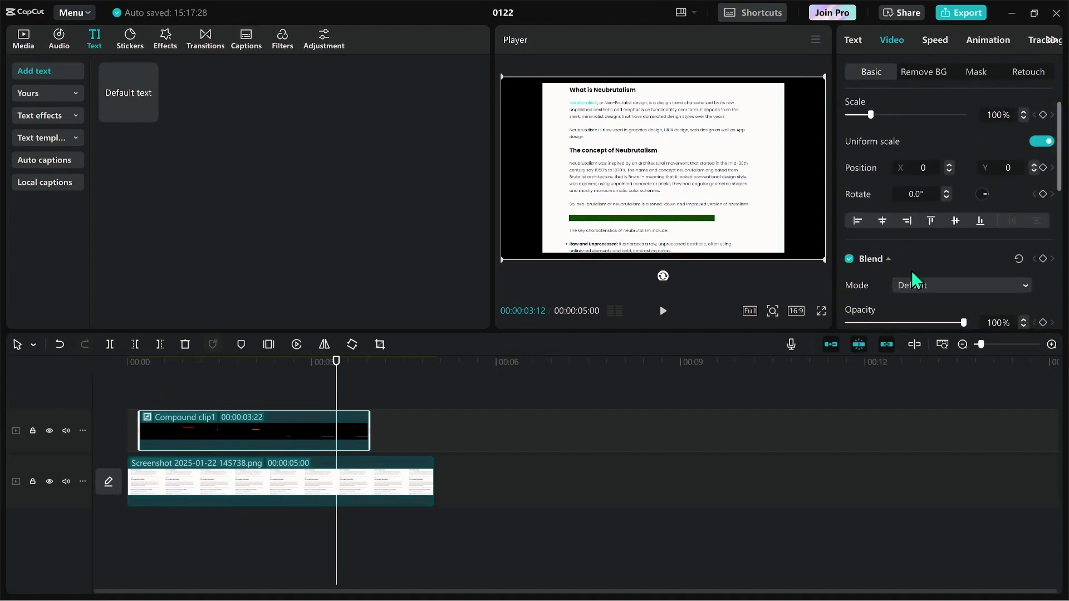
left_click(941, 266)
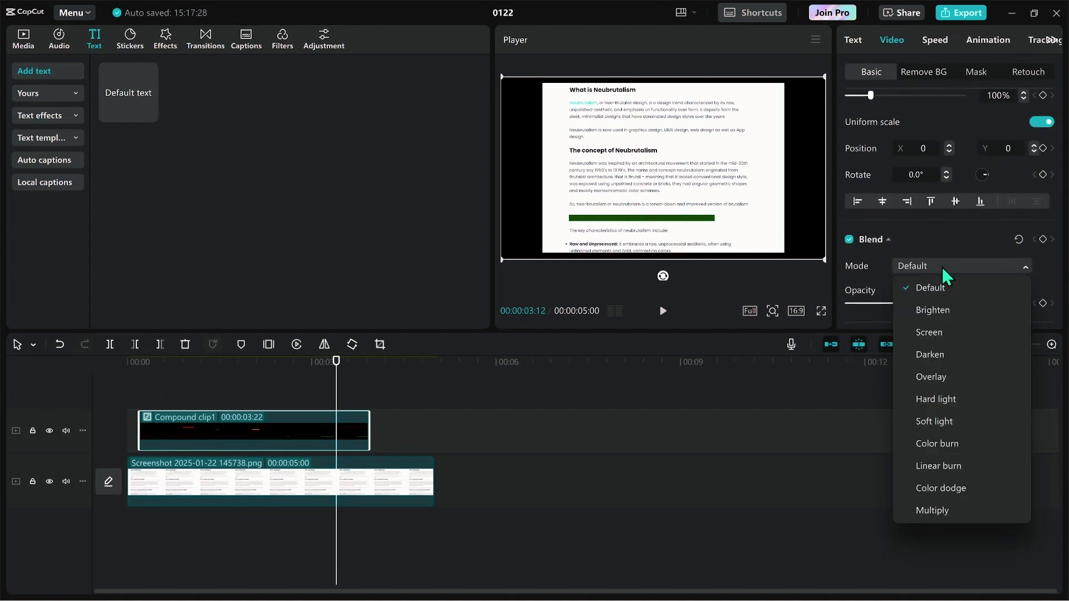
left_click(936, 509)
left_click_drag(963, 303, 922, 313)
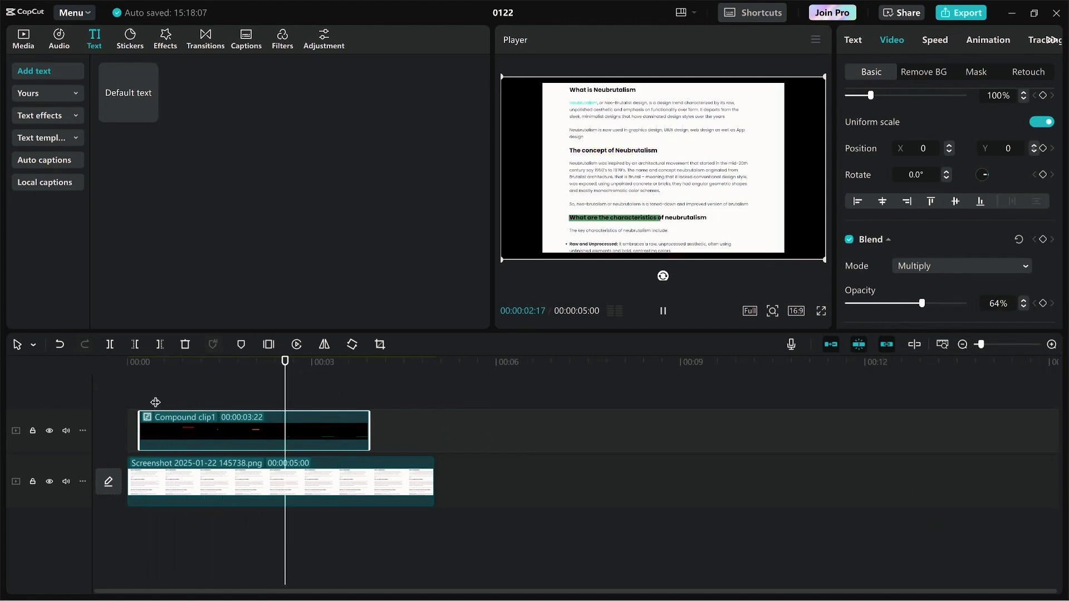
key("space")
key("space")
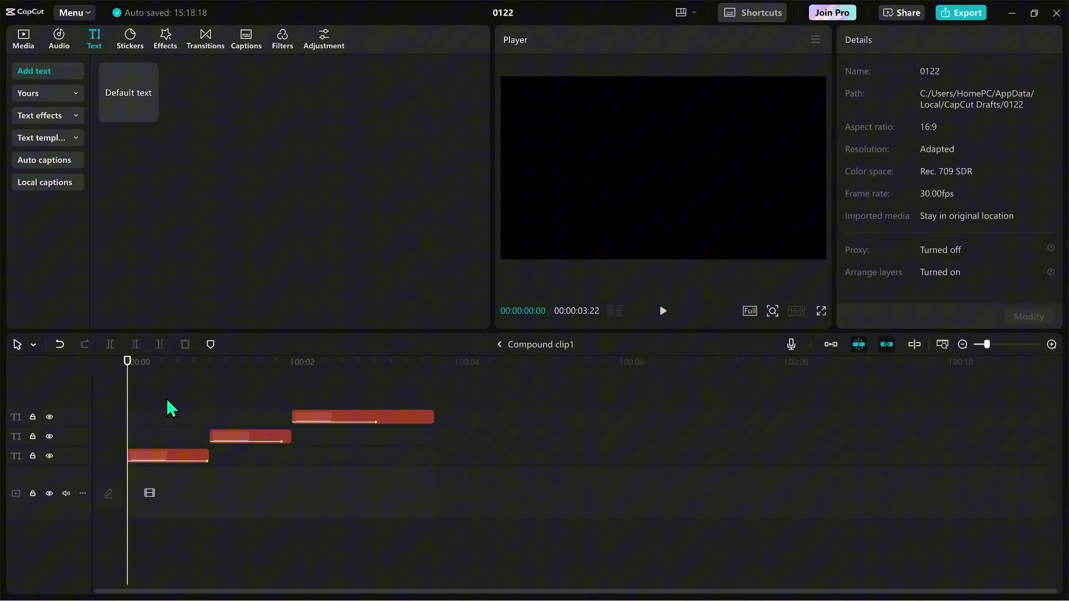
Inside the compound clip, change the dark green bar to bright green (00FF18).
left_click_drag(128, 374, 169, 375)
left_click(384, 362)
left_click(395, 416)
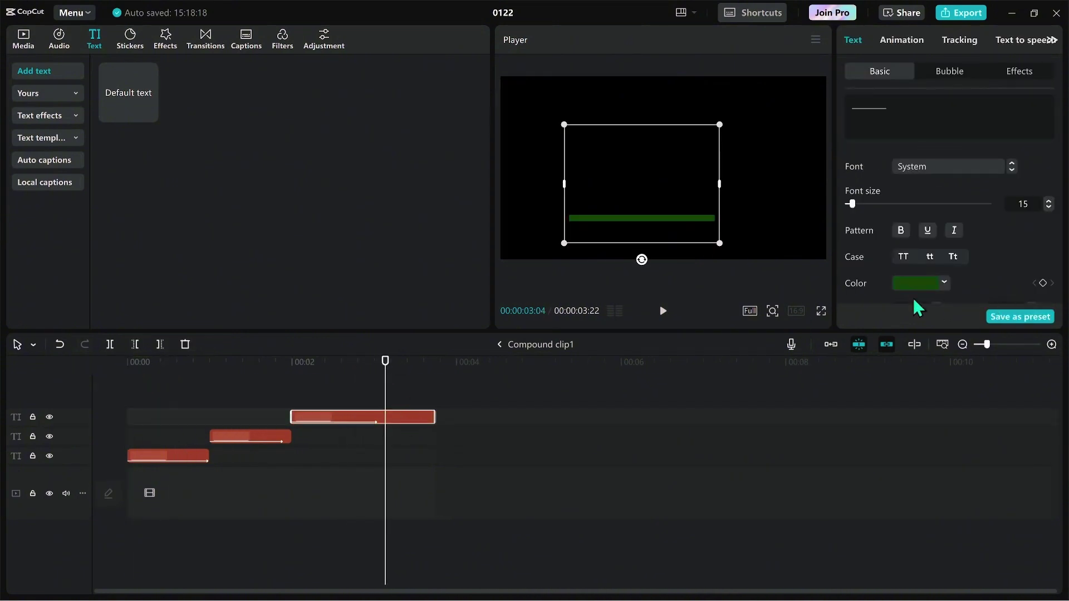
left_click(918, 283)
left_click(1007, 471)
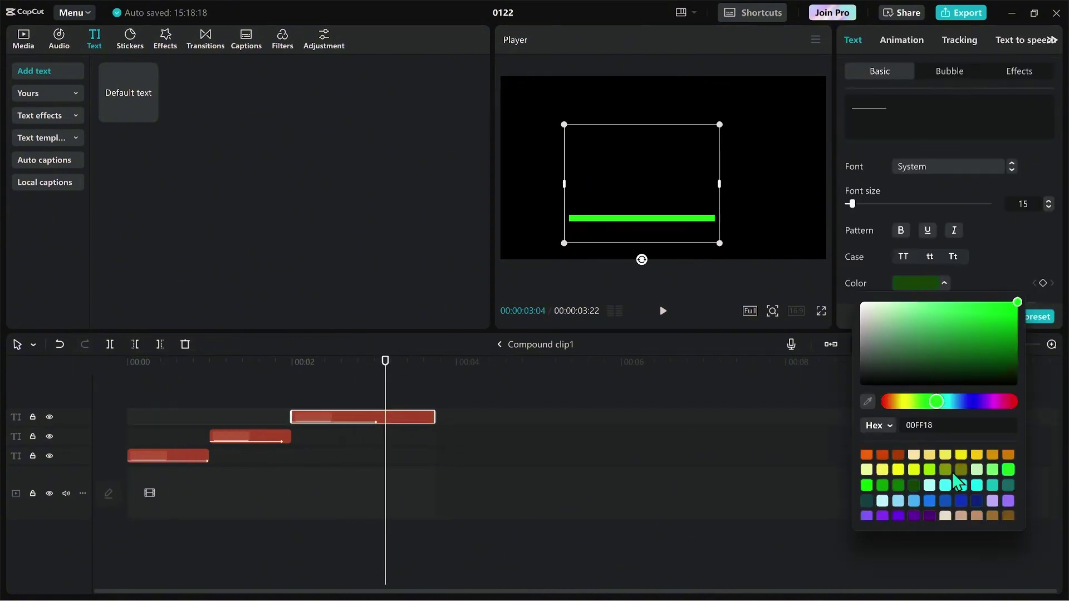
Change the orange middle bar inside the compound clip to yellow.
left_click(264, 377)
left_click(266, 437)
left_click(908, 283)
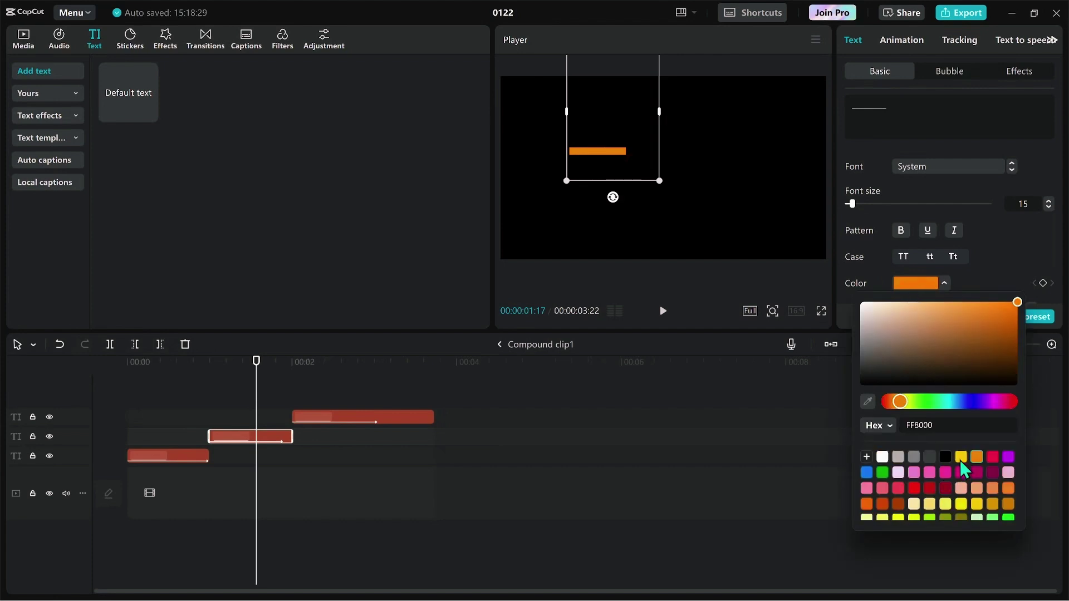
left_click(976, 503)
Check the red bar, leave the compound clip and return to the start of the main timeline.
left_click(148, 374)
left_click(150, 455)
left_click(160, 390)
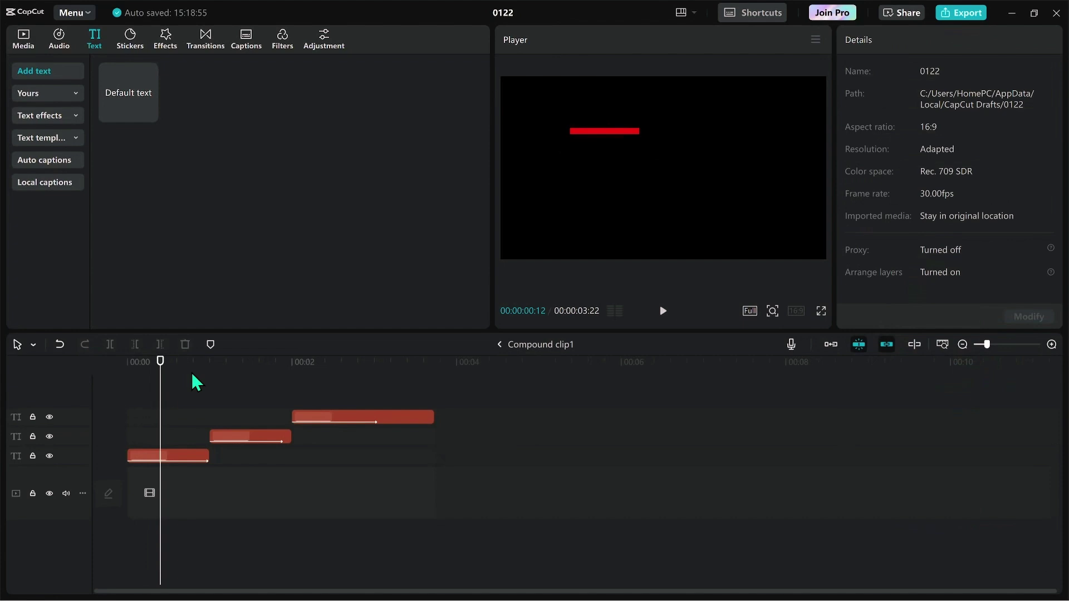
left_click(498, 344)
left_click_drag(188, 378, 148, 379)
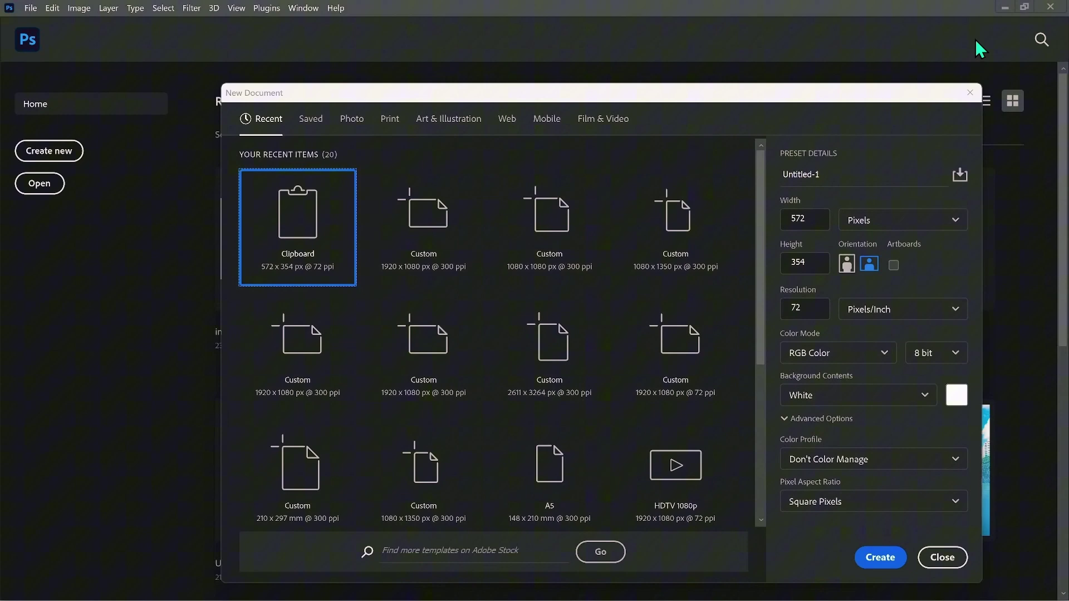
In Photoshop, create a new document of 1920 × 1080 pixels at 300 pixels/inch.
left_click_drag(818, 219, 768, 229)
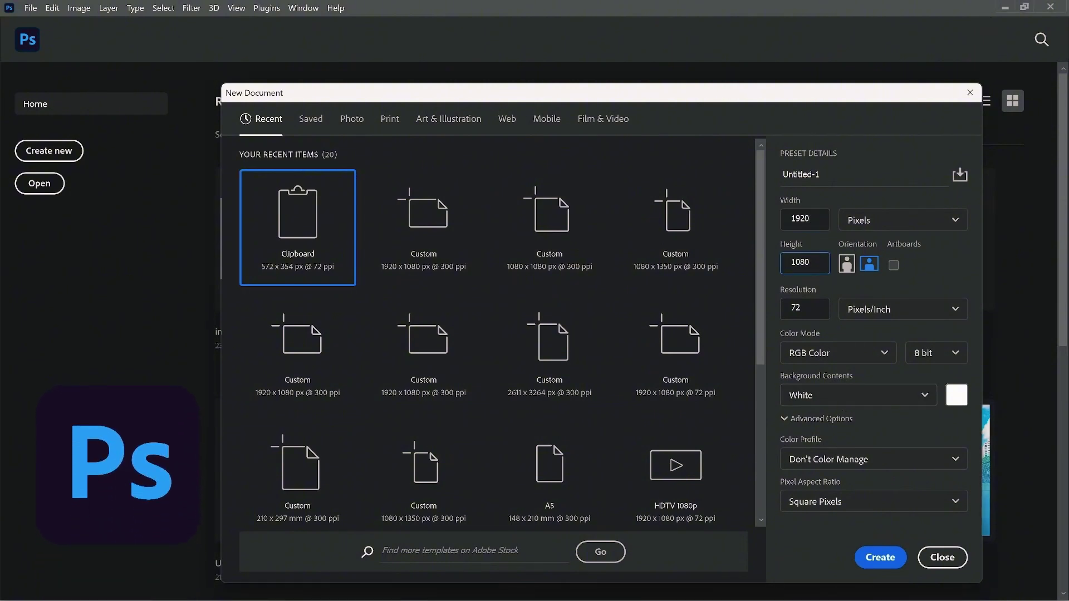
key("Tab")
type("300")
key("Return")
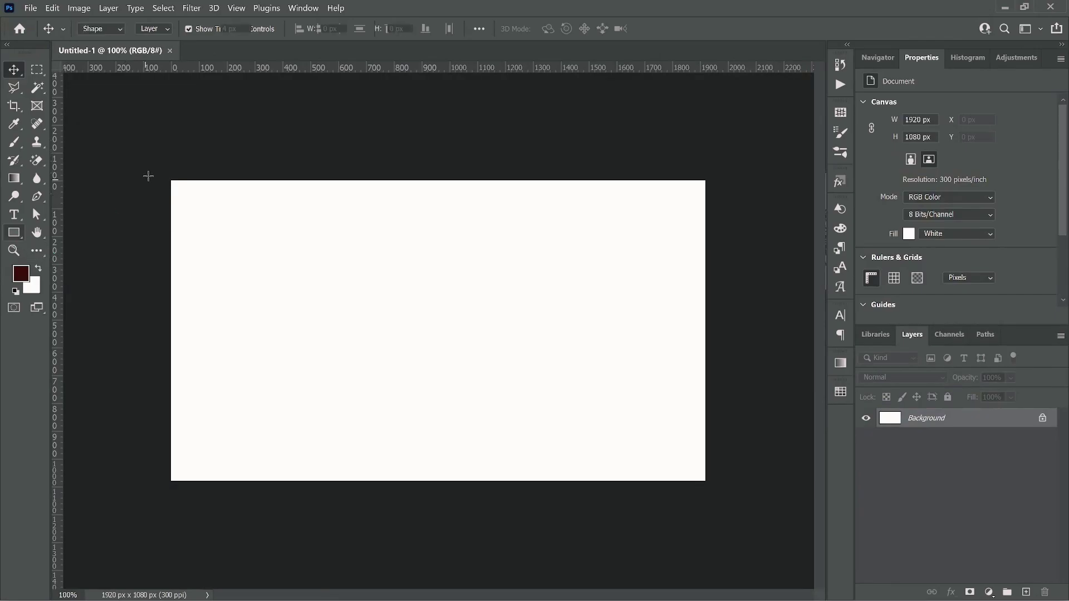
Cover the canvas with a dark red rectangle and place the world map image over it, scaled to about 1538 × 933 px.
mouse_move(162, 175)
left_mouse_down()
mouse_move(732, 505)
mouse_move(715, 486)
left_mouse_up()
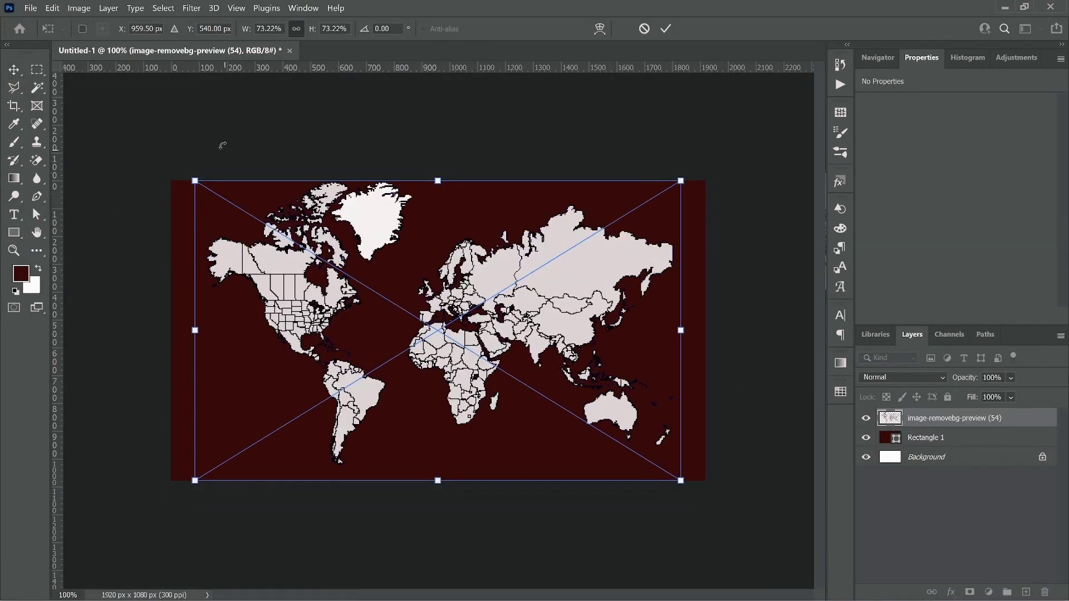
left_click_drag(182, 175, 224, 202)
left_click_drag(576, 335, 550, 336)
left_click_drag(661, 480, 657, 477)
left_click_drag(543, 316, 546, 306)
left_click(665, 29)
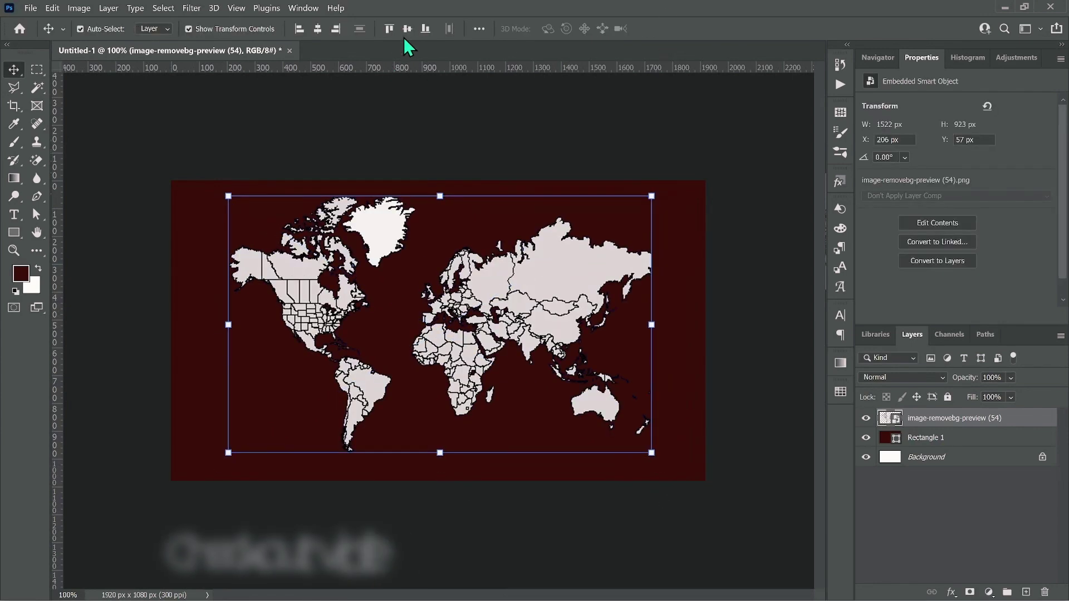
left_click(108, 75)
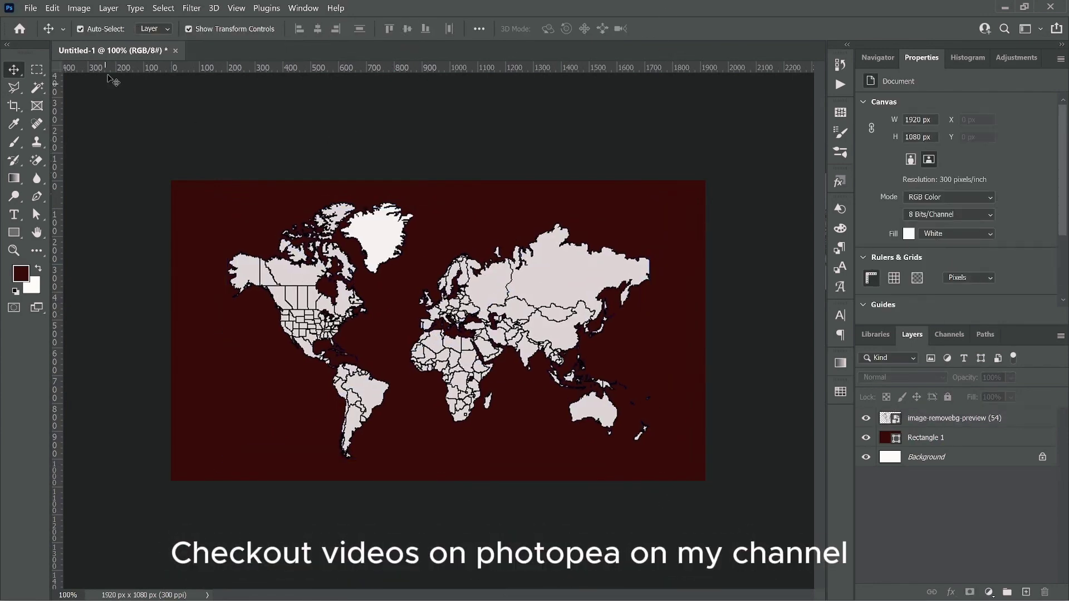
Export the flat map composition to the highlighting folder under the name flat.
left_click(30, 8)
mouse_move(177, 197)
left_click(211, 197)
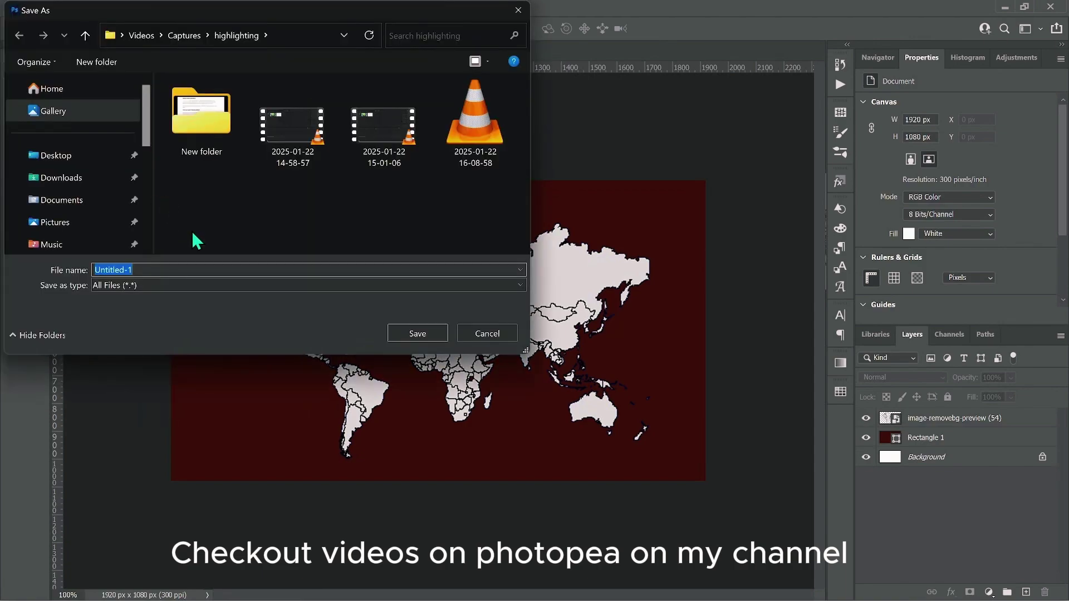
key("BackSpace")
type("flat")
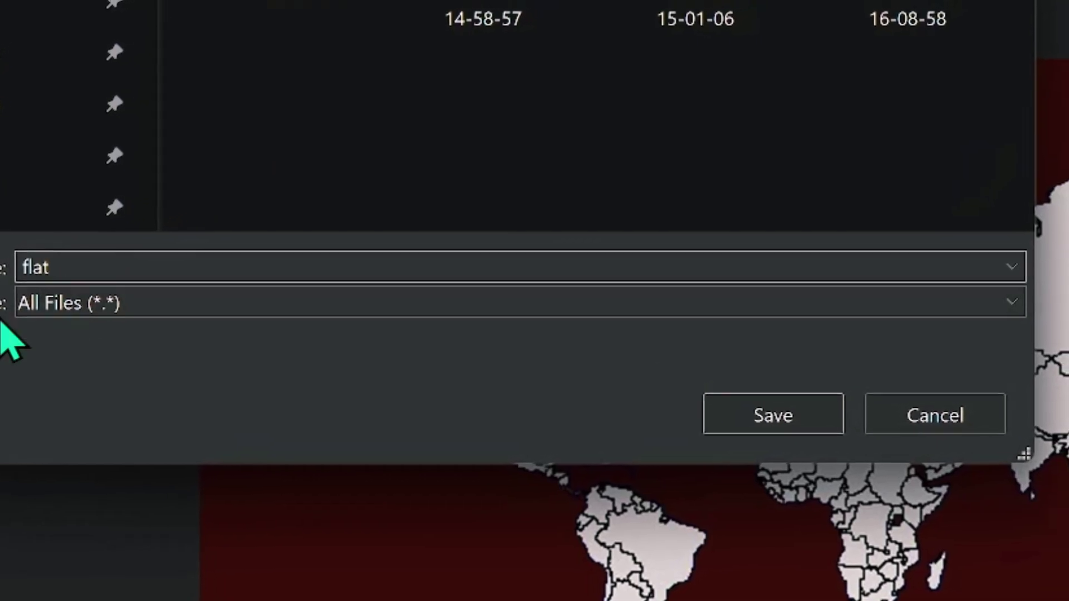
left_click(773, 417)
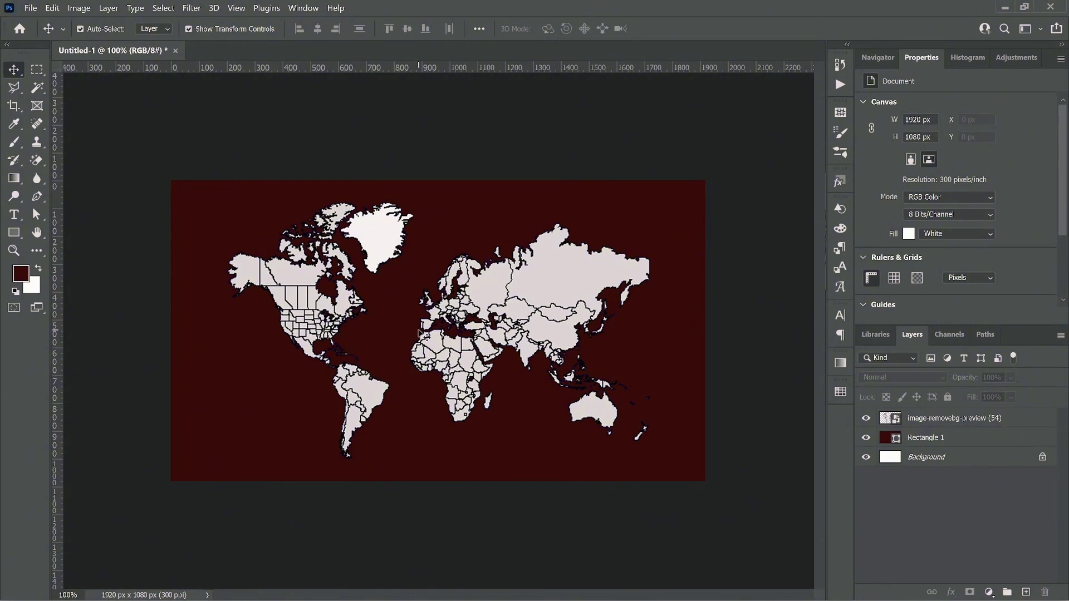
Create a 3D extrusion from the world map layer and set its extrusion depth to 10 px.
left_click(509, 295)
left_click(213, 9)
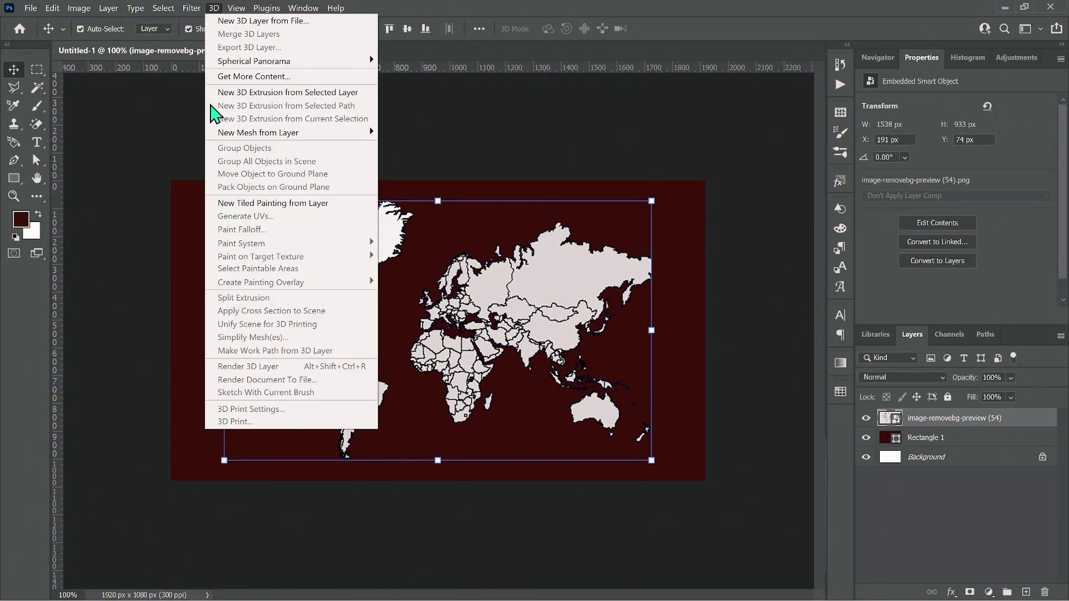
left_click(248, 94)
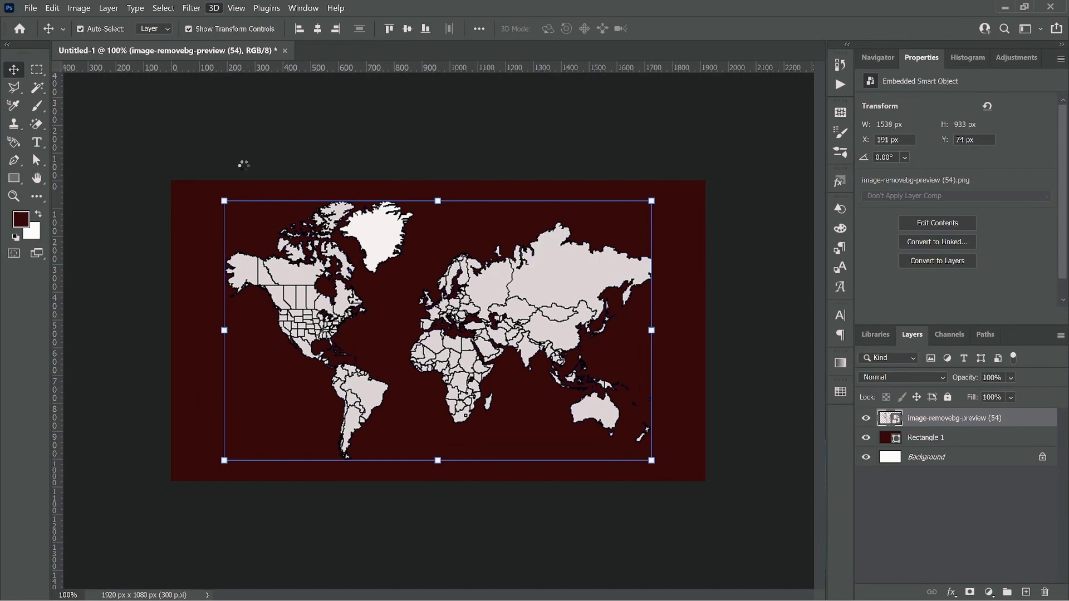
left_click(570, 251)
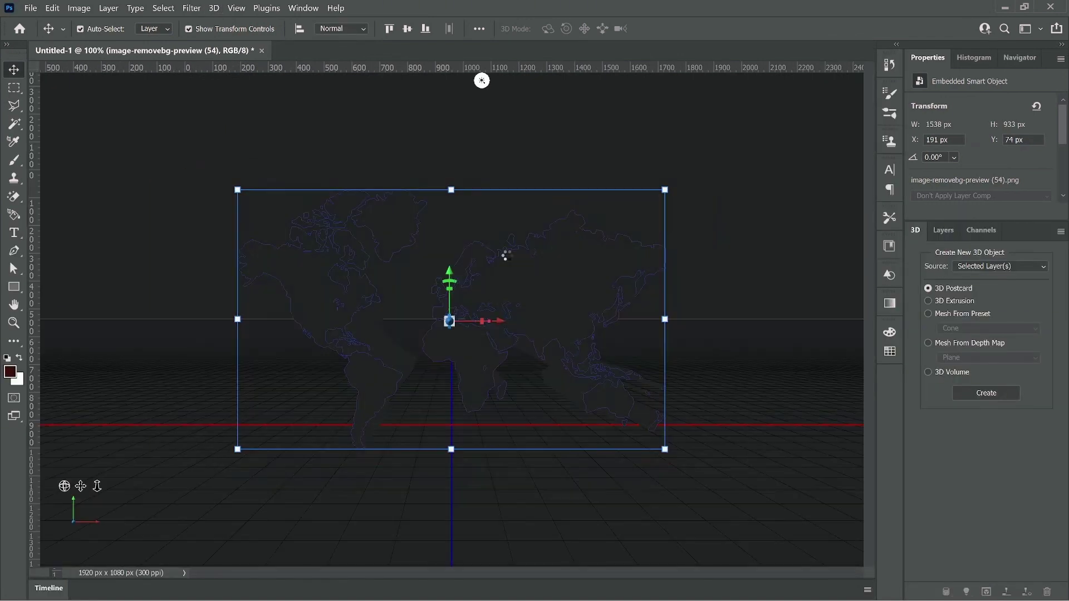
scroll(967, 162, "down", 2)
left_click_drag(1037, 161, 994, 162)
type("10px")
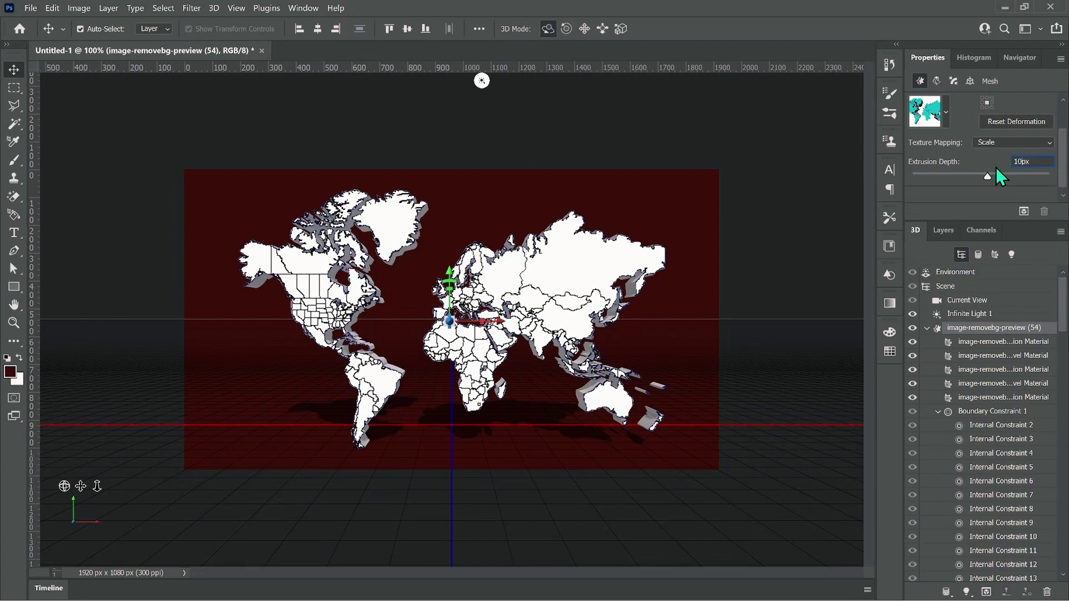
Tilt and scale the 3D map on the canvas and reduce its extrusion depth to 5 px.
left_click(451, 334)
left_click_drag(451, 337, 447, 332)
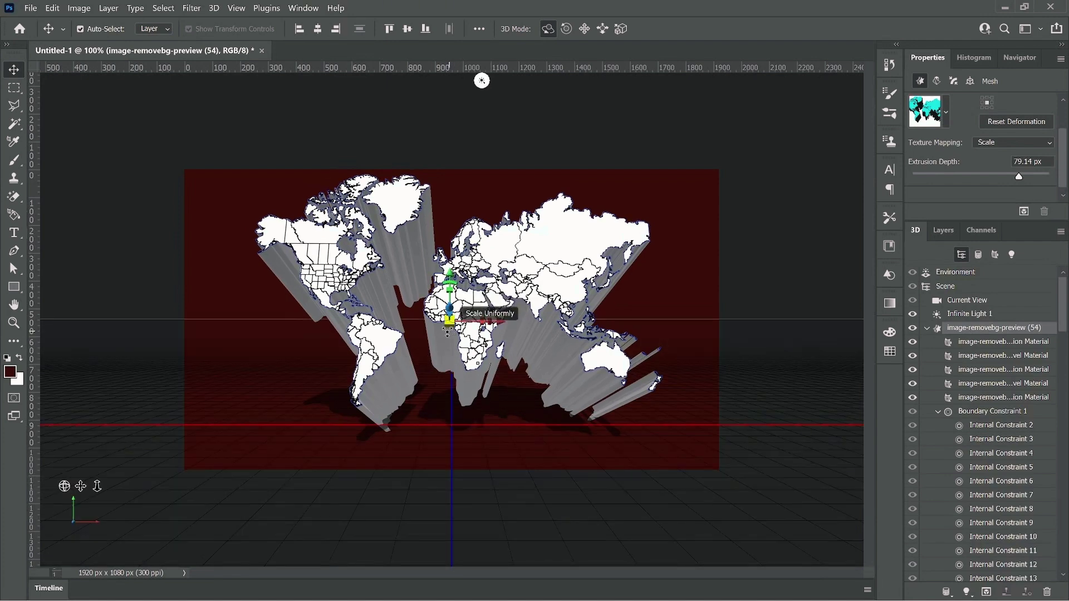
left_click_drag(1018, 176, 981, 186)
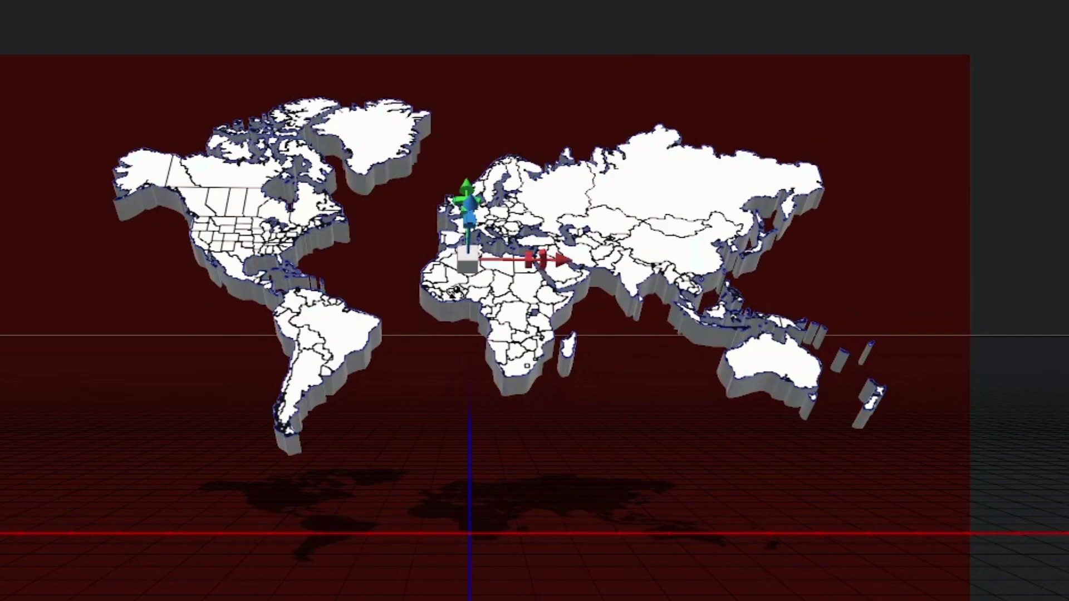
left_click_drag(469, 236, 475, 245)
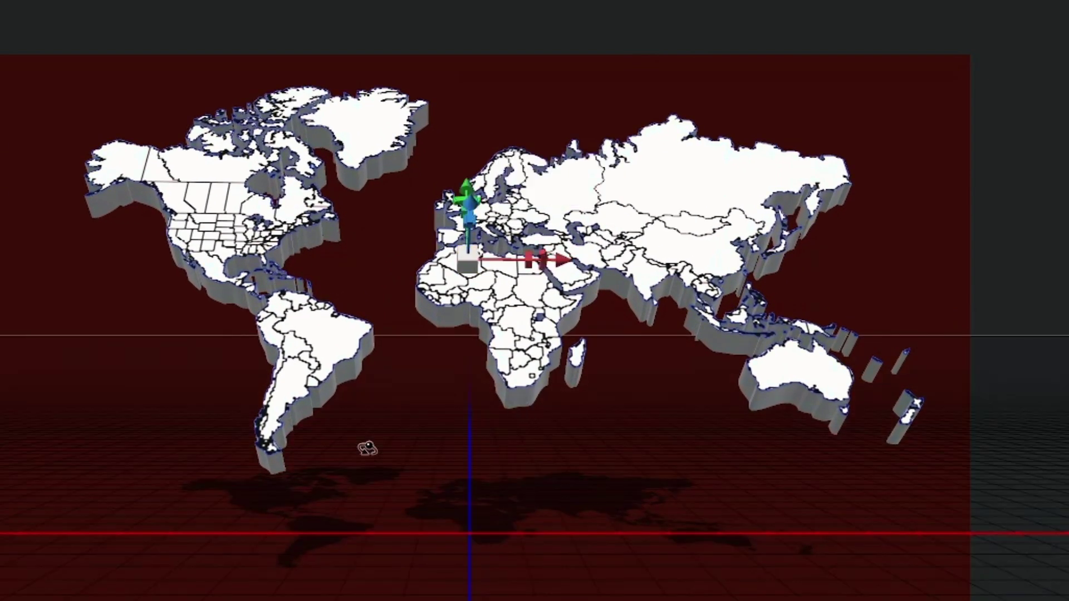
left_click_drag(464, 300, 466, 290)
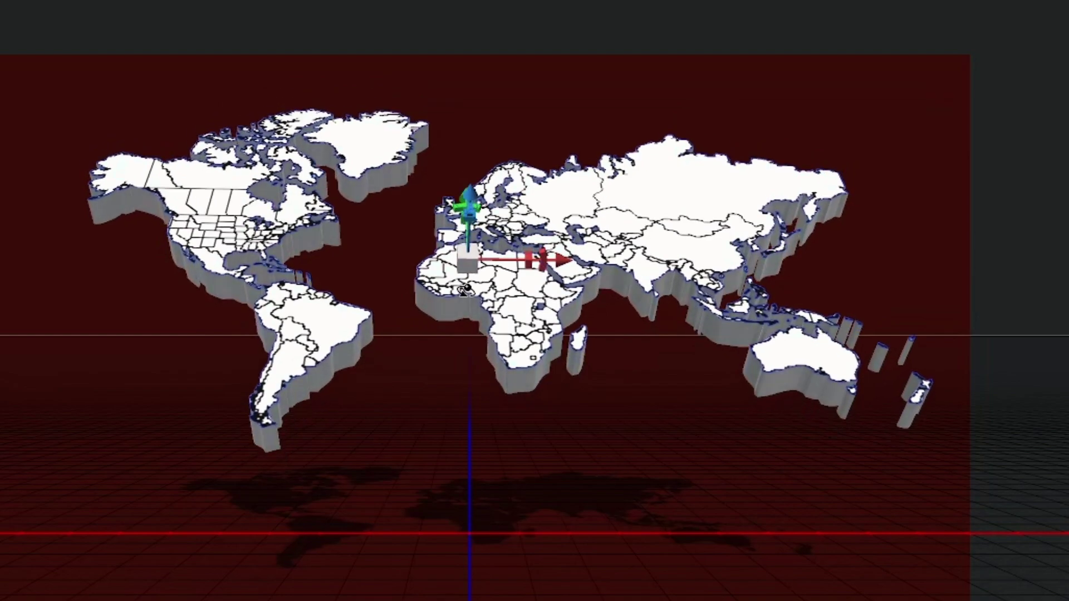
Switch back from the 3D workspace and convert the extruded map layer to a smart object.
left_click(302, 8)
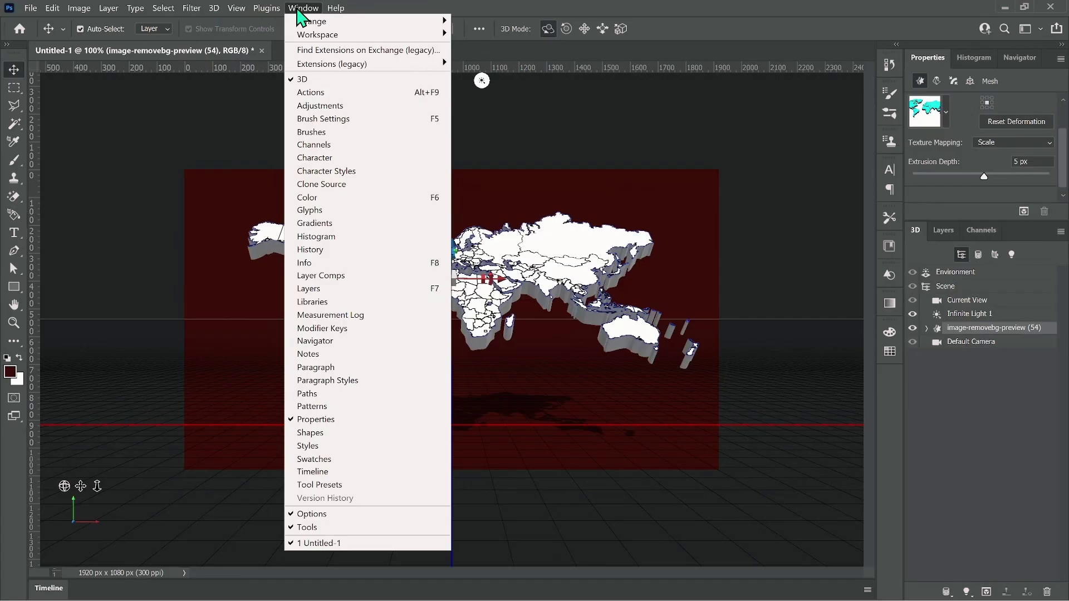
mouse_move(373, 36)
left_click(473, 35)
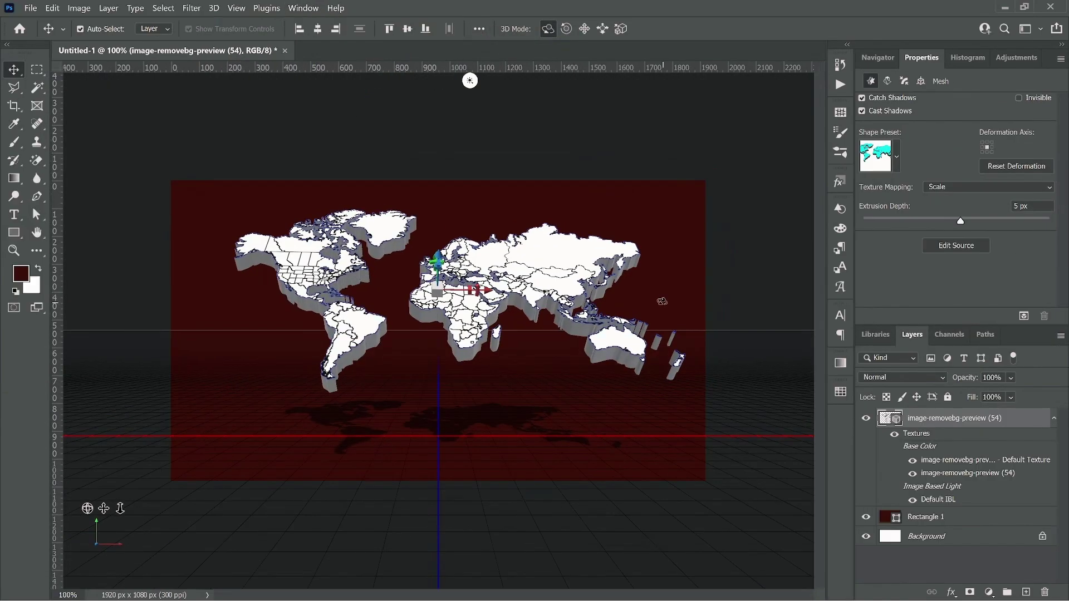
right_click(978, 422)
left_click(954, 489)
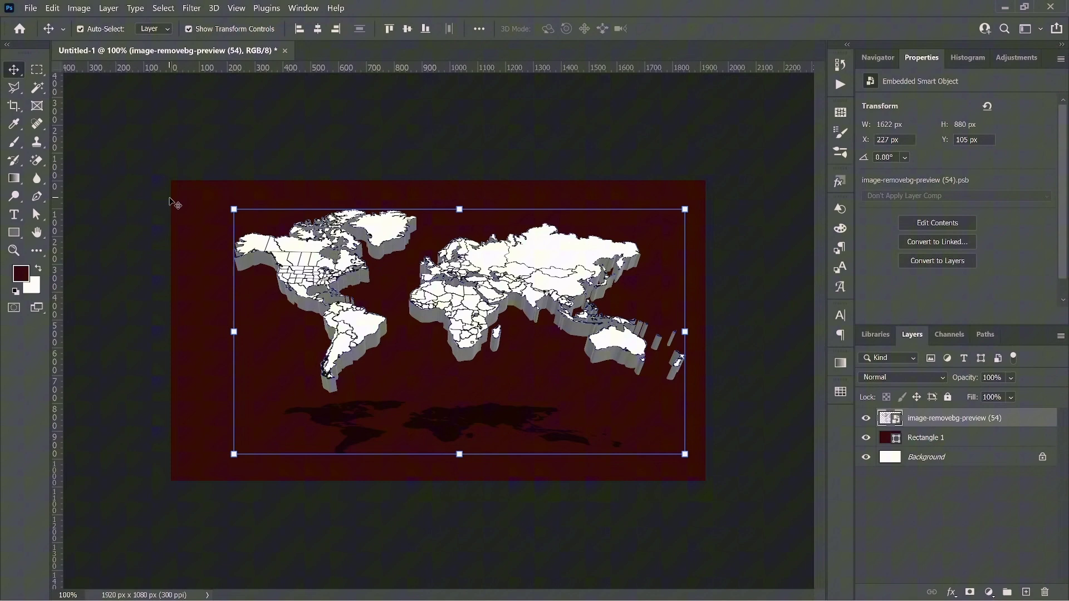
Move the extruded map down to about Y 159 px and rasterize its layer.
left_click_drag(309, 277, 306, 292)
left_click(132, 307)
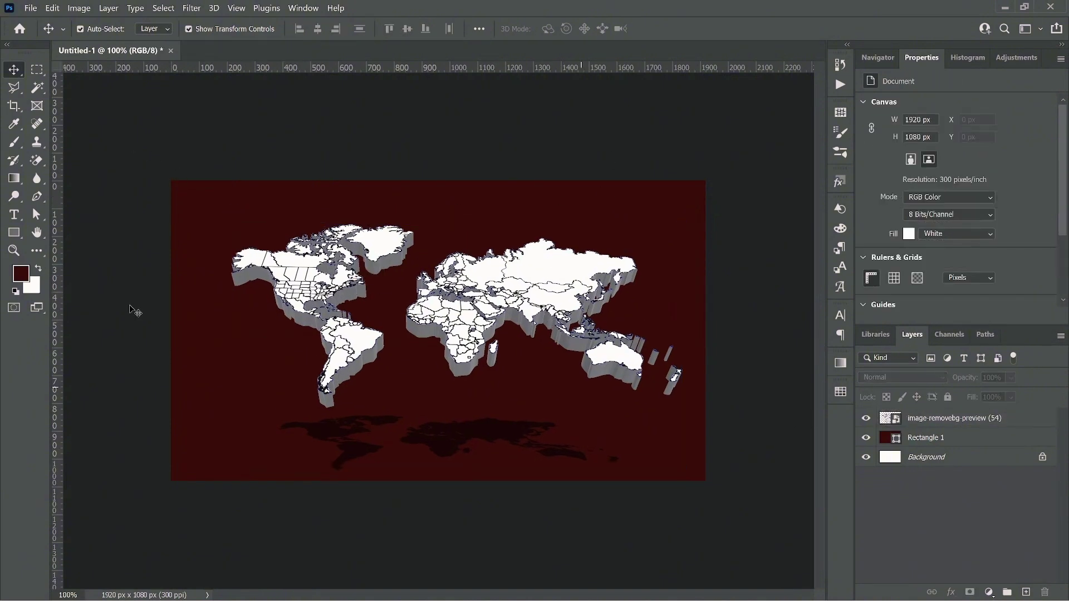
left_click(941, 421)
right_click(941, 423)
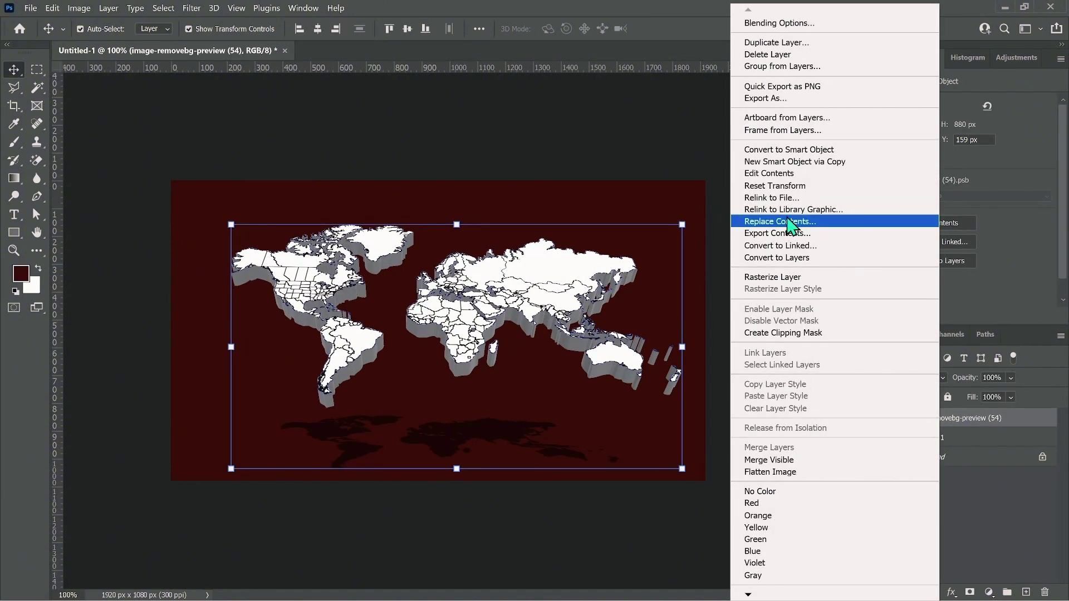
left_click(772, 277)
left_click(421, 192)
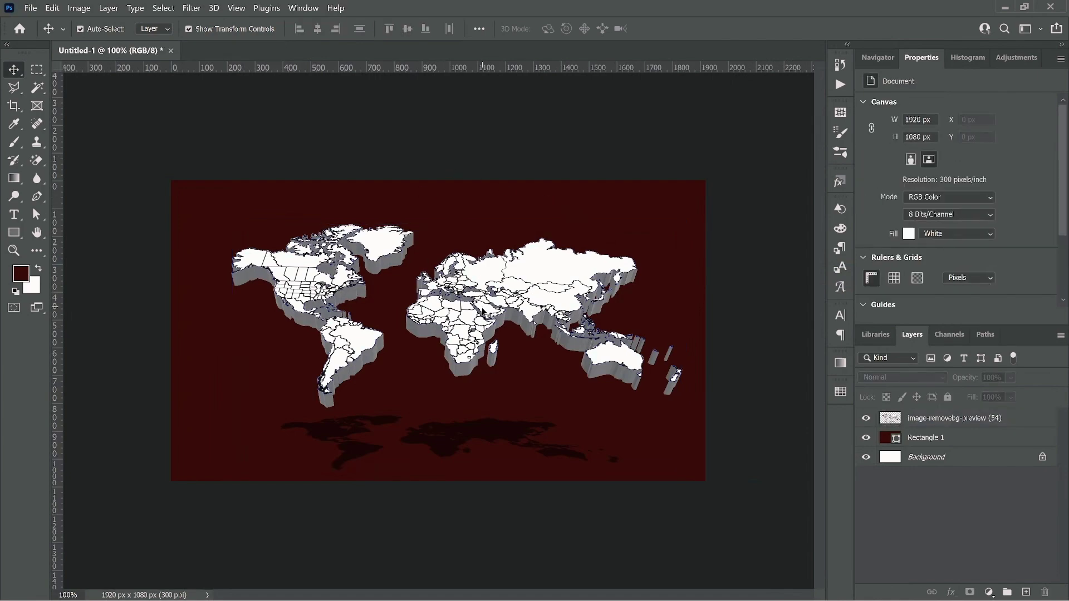
Select Nigeria on the map layer with the Magic Wand and copy it to a new layer.
left_click(473, 334)
scroll(458, 355, "up", 6)
scroll(462, 367, "down", 3)
scroll(585, 373, "up", 4)
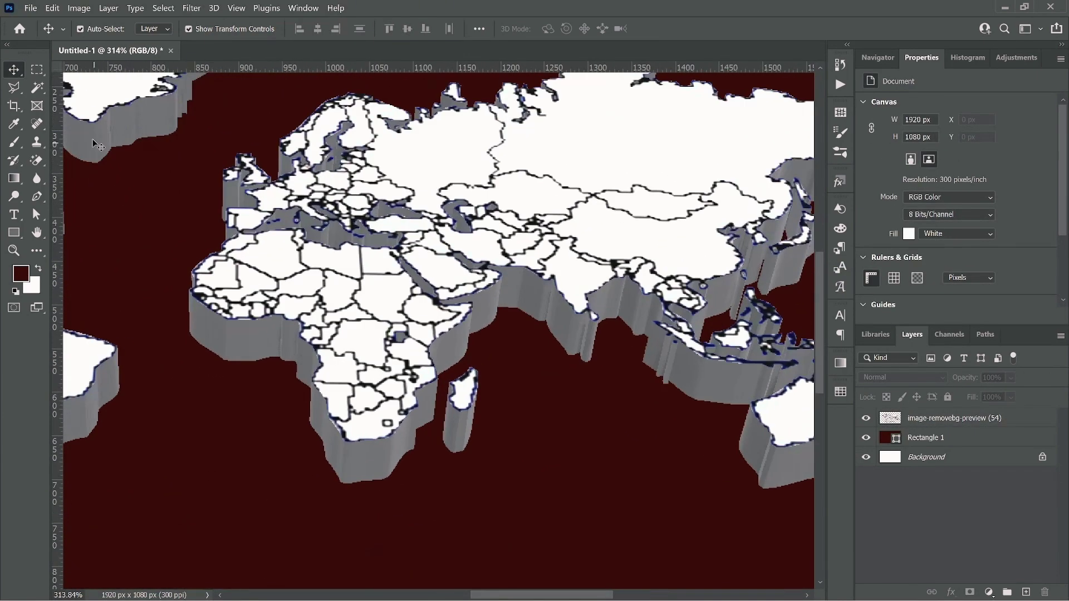
right_click(37, 87)
left_click(105, 114)
left_click(981, 424)
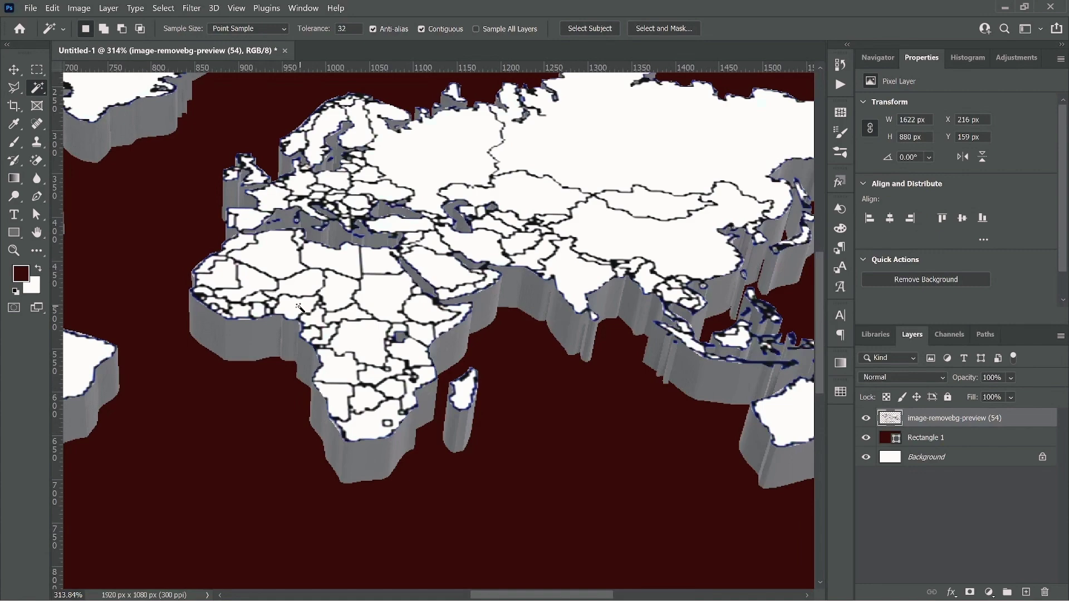
left_click(291, 311)
scroll(427, 323, "down", 3)
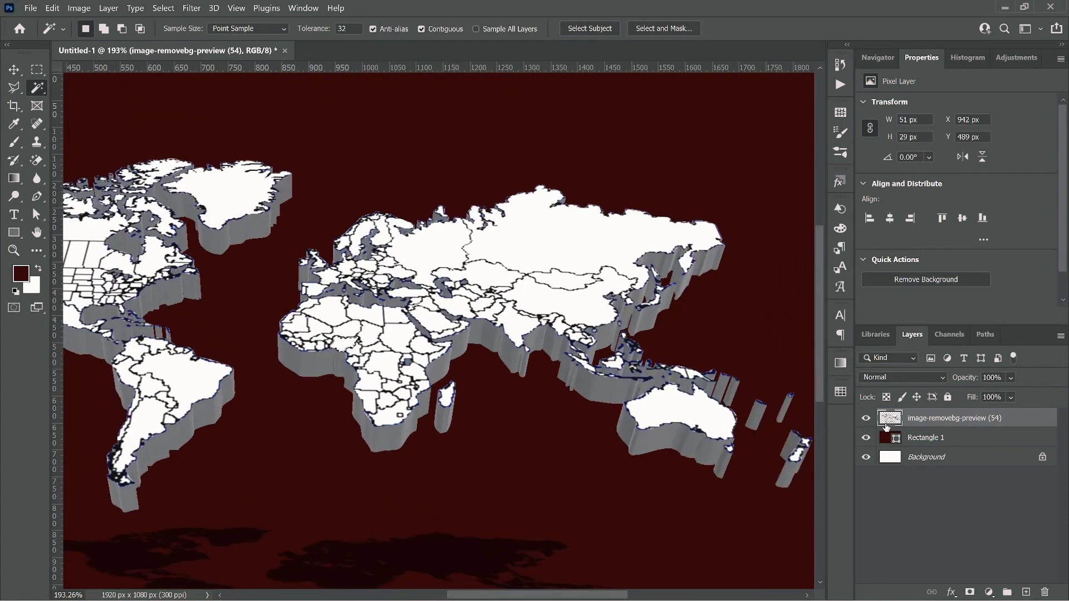
key("ctrl+j")
key("v")
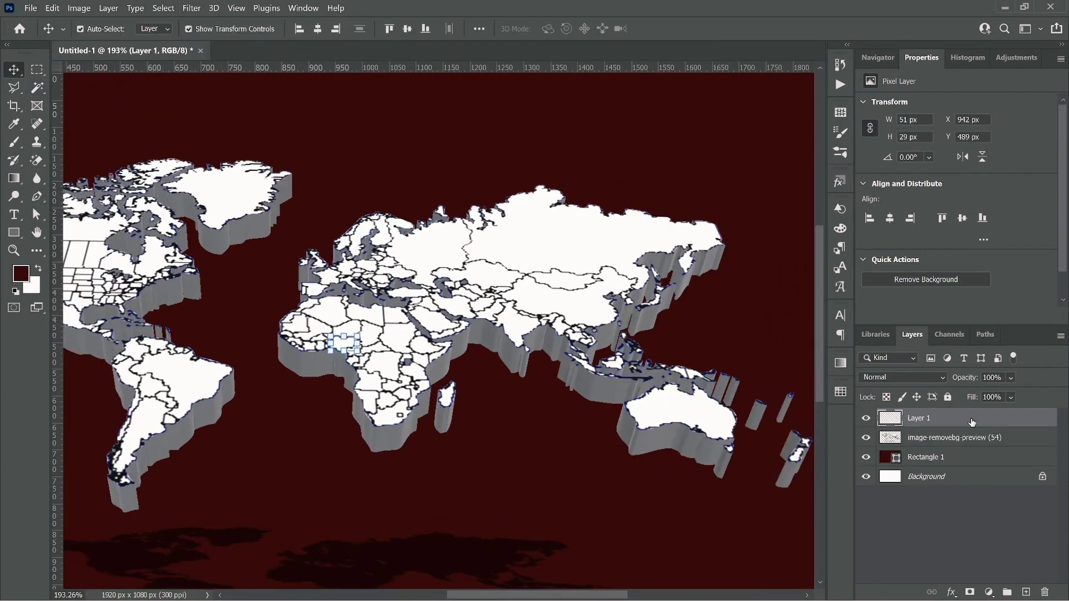
Give the copied Nigeria layer a bright green Color Overlay with Normal blend mode and 100% opacity.
double_click(972, 422)
left_click(532, 226)
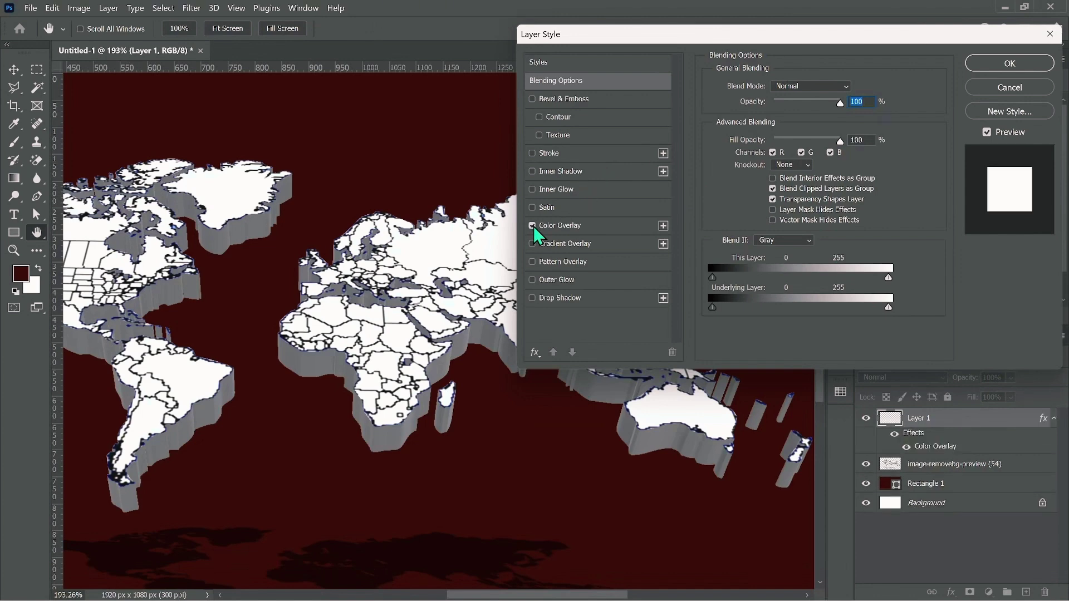
left_click(559, 226)
left_click(863, 99)
left_click(854, 208)
left_click_drag(832, 166, 835, 159)
left_click(851, 194)
left_click_drag(808, 95, 819, 118)
key("Return")
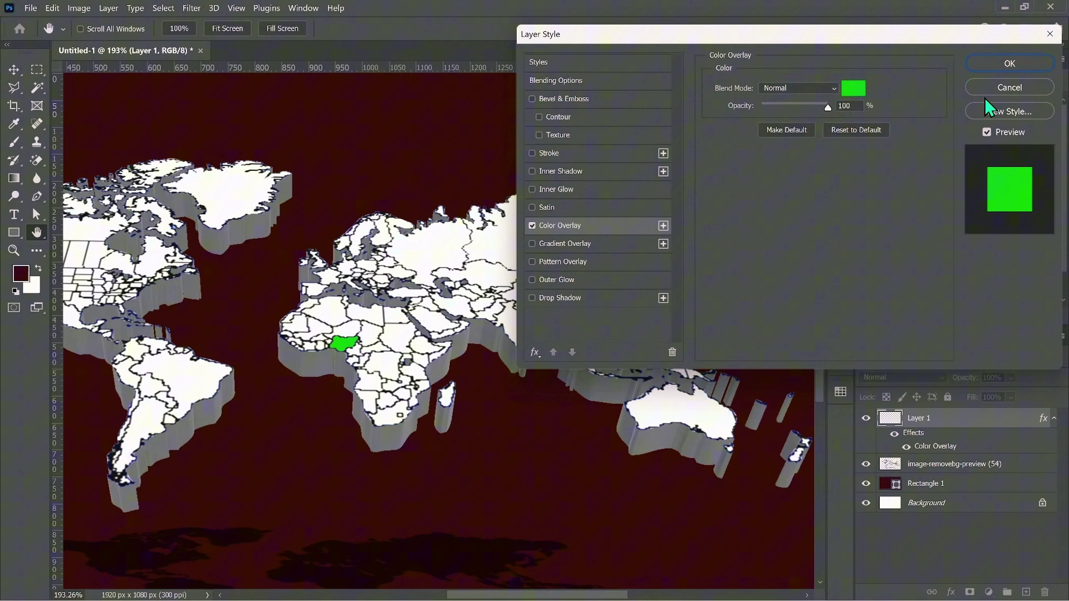
left_click(1008, 65)
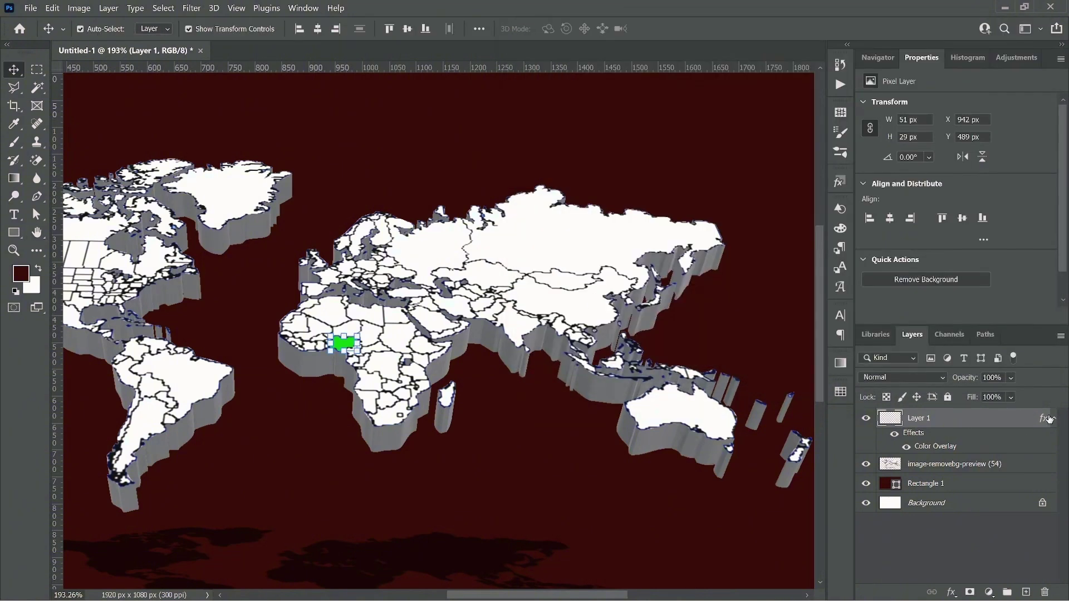
left_click(1054, 418)
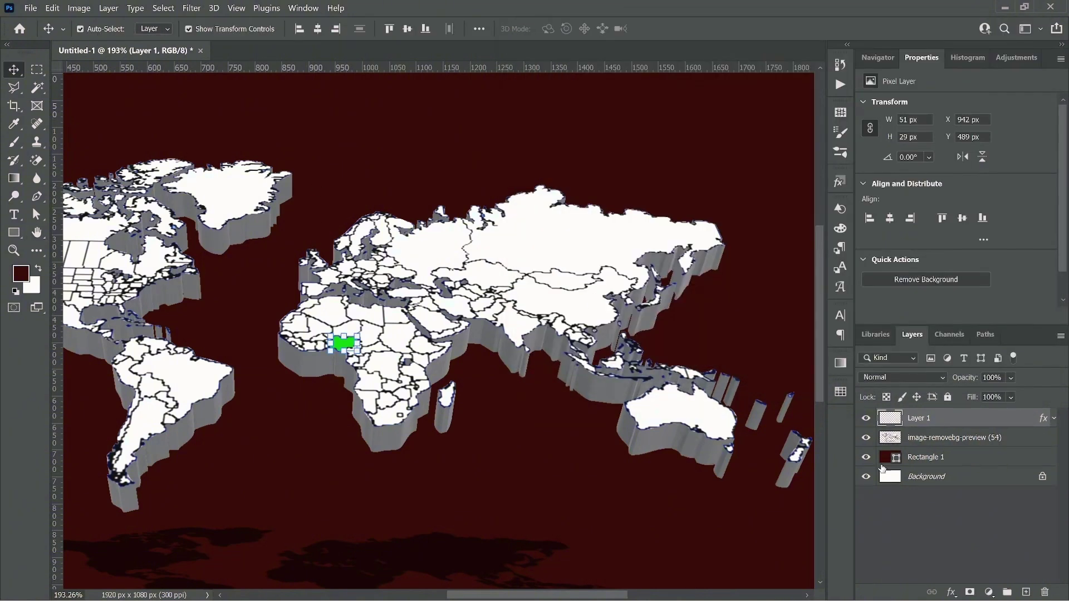
Hide the extruded map layer and quick-export the green Nigeria layer into the highlighting folder as nigeria.
left_click(865, 437)
left_click(352, 349)
left_click(950, 424)
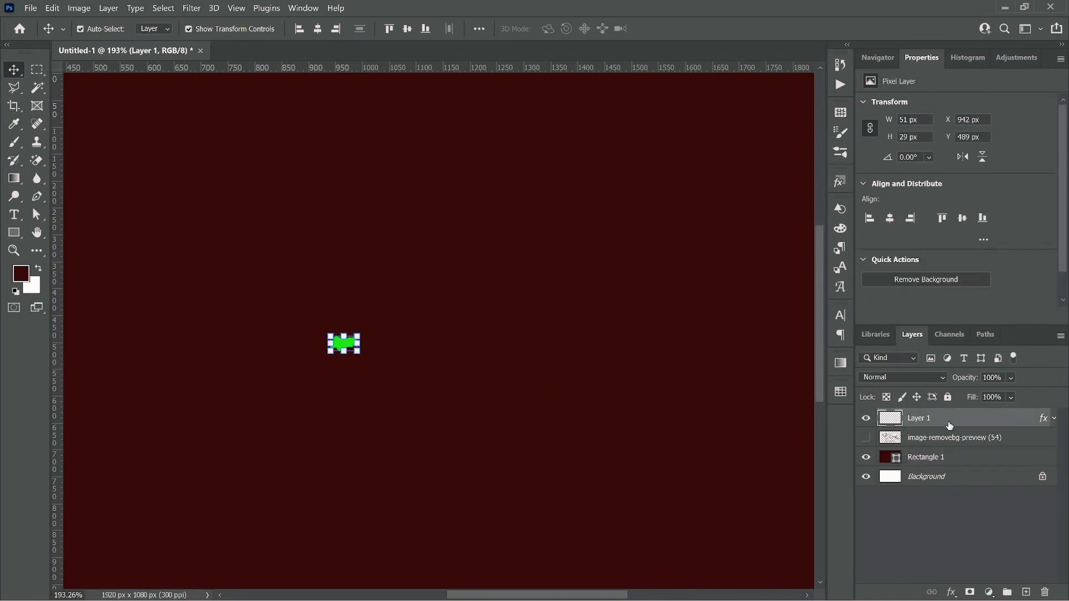
right_click(950, 424)
left_click(745, 127)
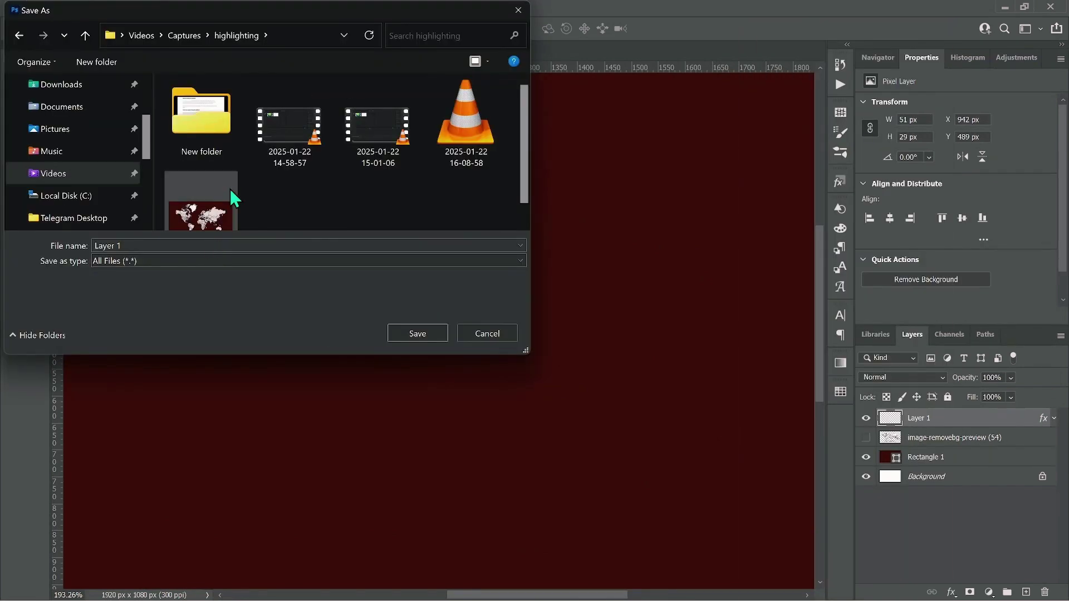
type("nig")
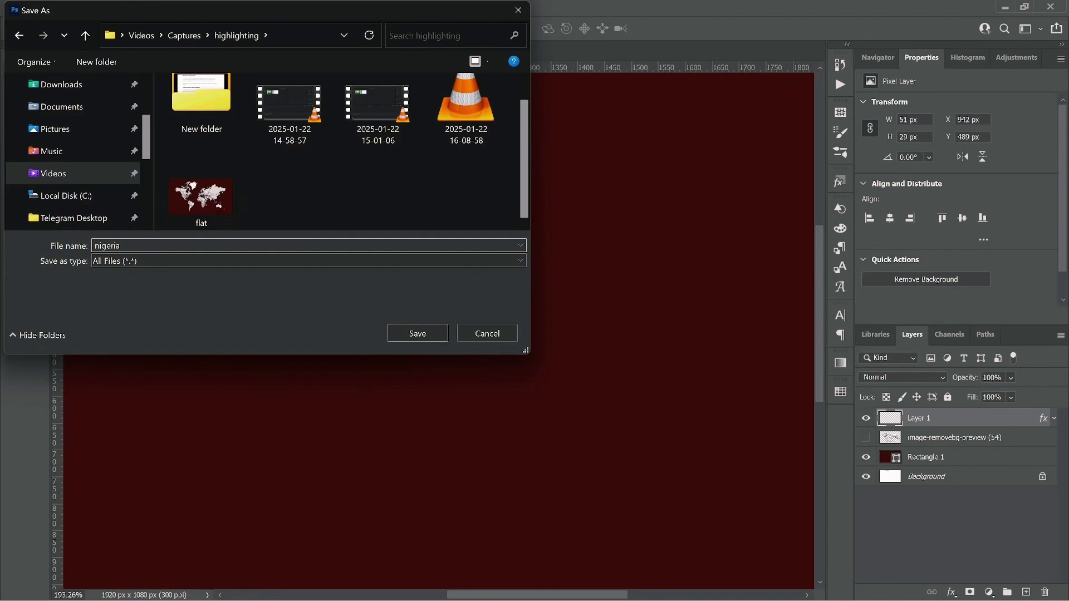
type("eria")
key("Return")
Select China on the map layer with the Magic Wand, copy it to a new layer and hide the map.
left_click(866, 438)
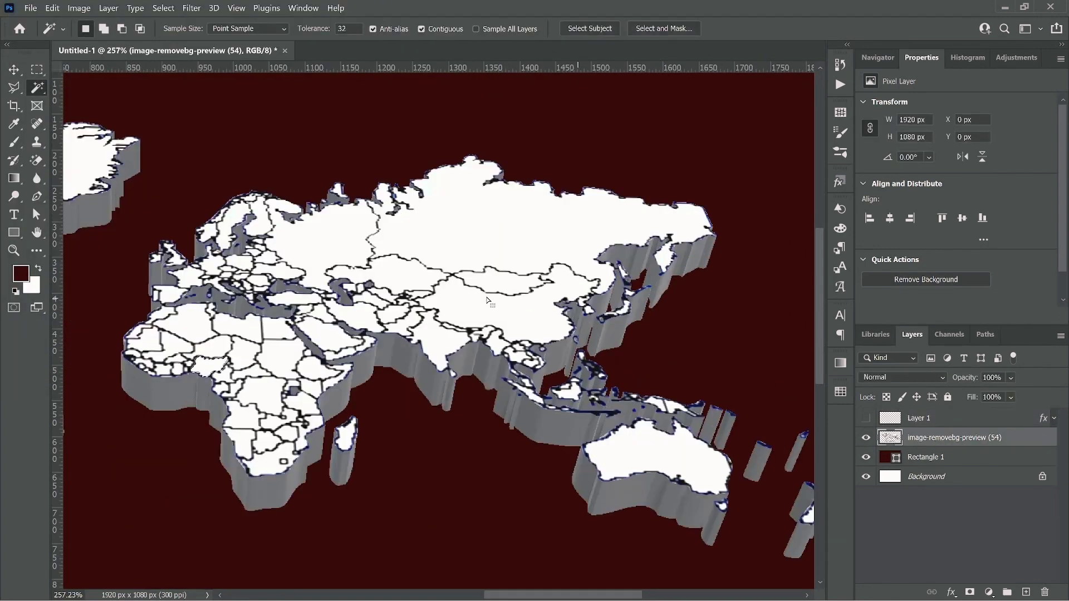
left_click(36, 88)
scroll(505, 334, "down", 5)
scroll(504, 334, "up", 4)
left_click(909, 420)
left_click(931, 438)
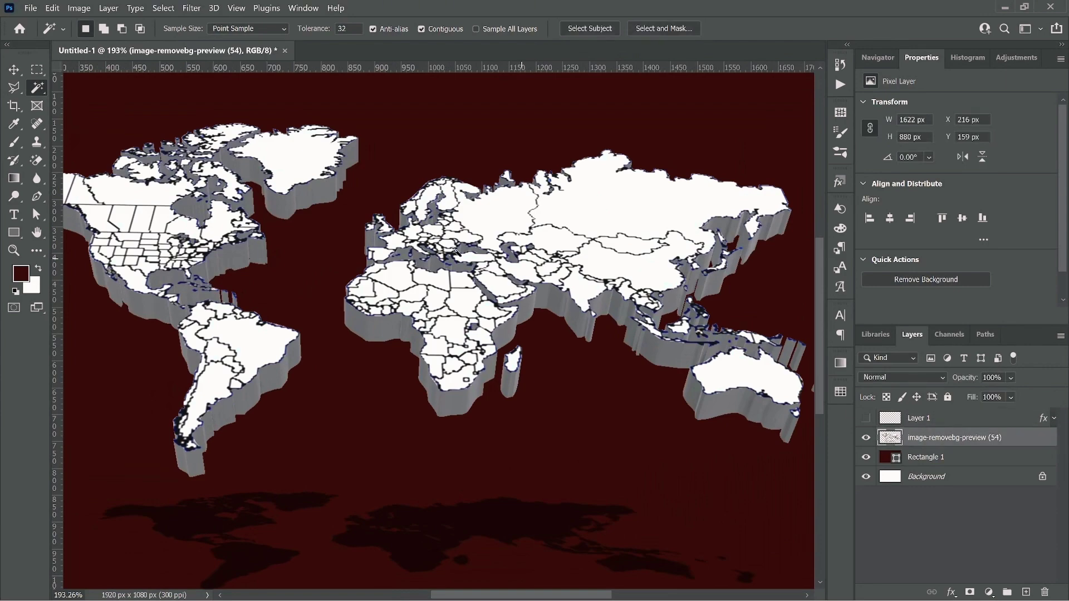
scroll(650, 288, "up", 4)
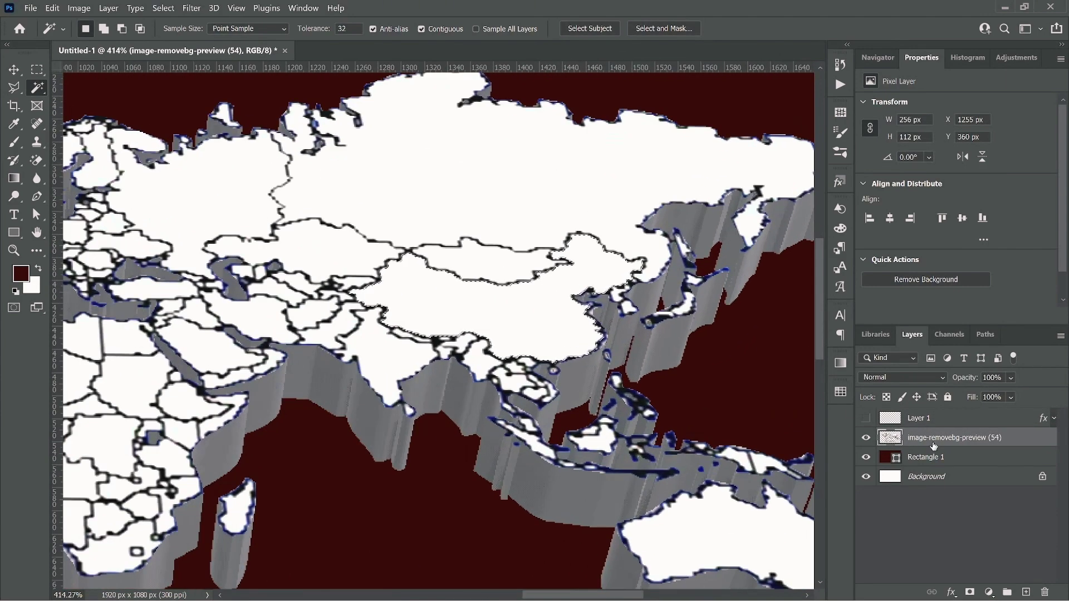
key("ctrl+j")
left_click(866, 457)
key("v")
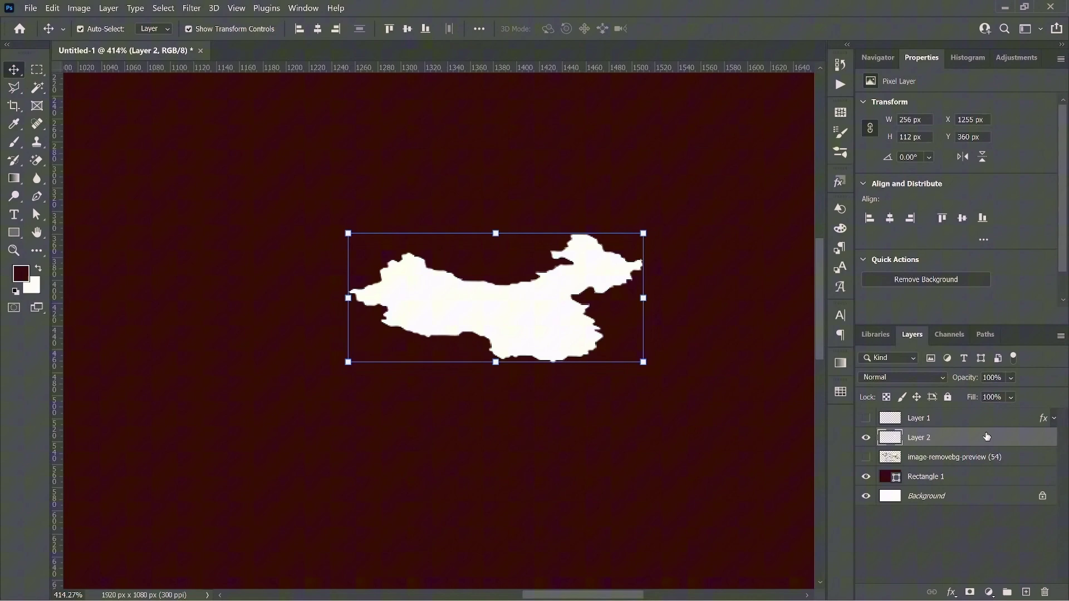
Give the copied China layer a bright red Color Overlay with Normal blend mode and 100% opacity.
double_click(986, 437)
left_click(532, 225)
scroll(708, 278, "down", 2)
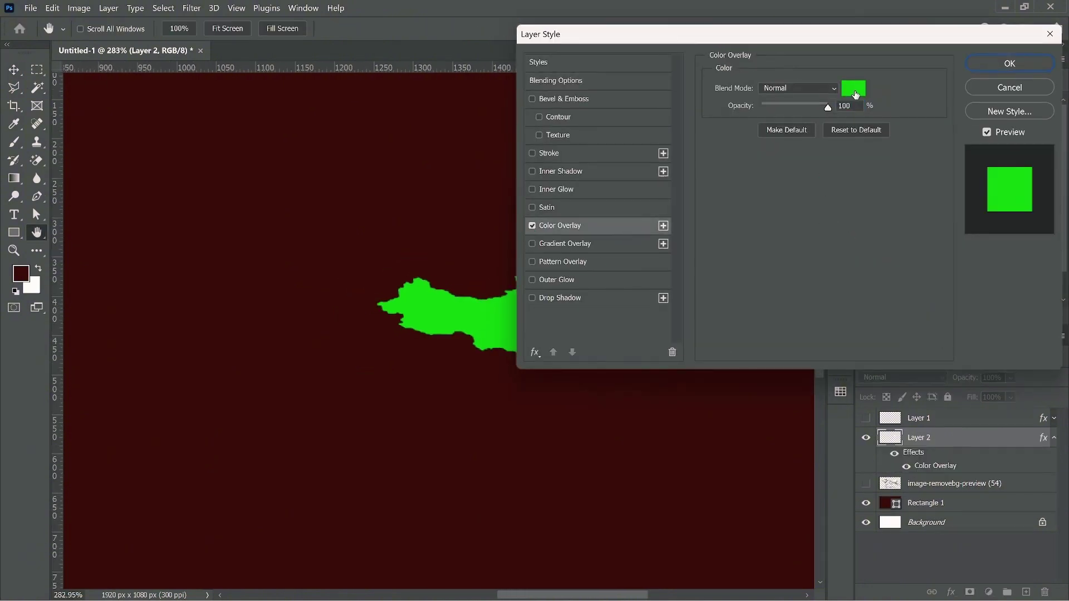
left_click(852, 91)
left_click_drag(864, 137, 854, 256)
left_click(811, 95)
left_click(974, 70)
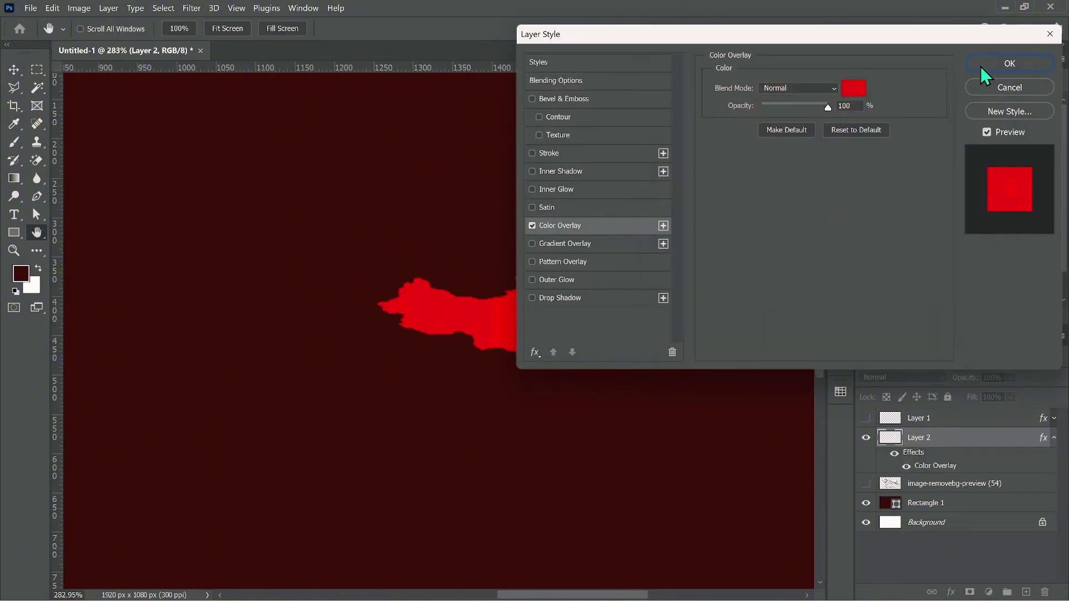
left_click(1038, 63)
Quick-export the red China layer into the highlighting folder as china.
right_click(986, 444)
left_click(850, 128)
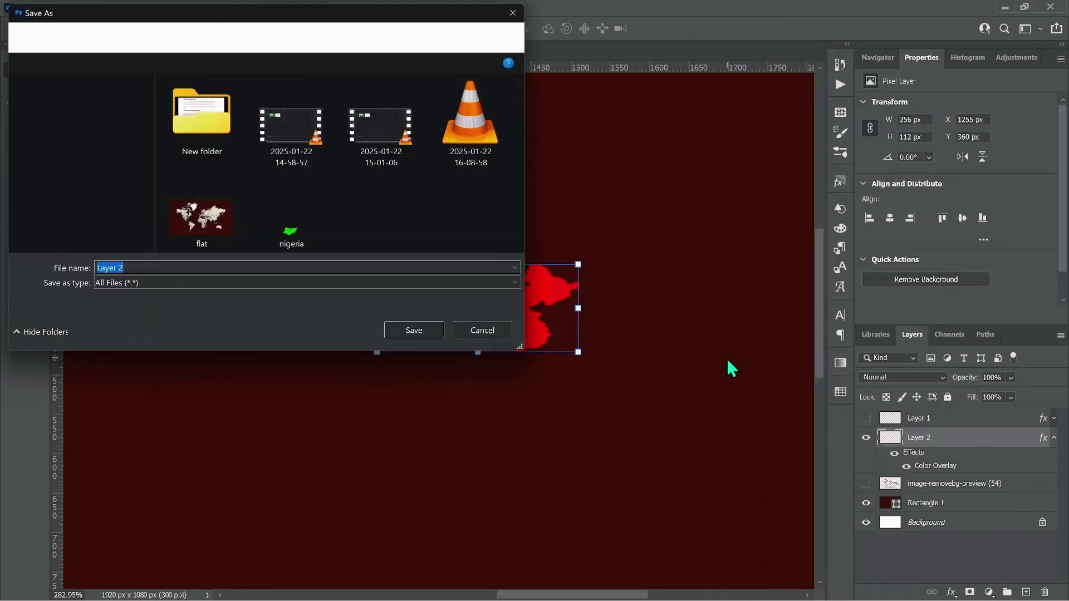
key("Return")
Show the extruded map with both country layers hidden, and export the whole image as 3d in the highlighting folder.
scroll(625, 375, "down", 6)
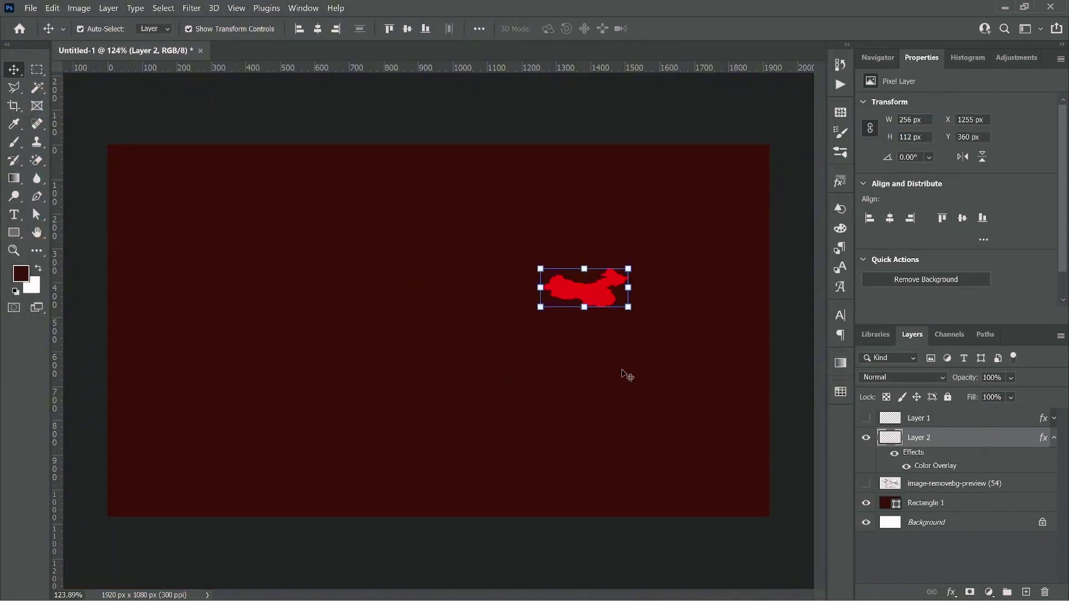
left_click(865, 484)
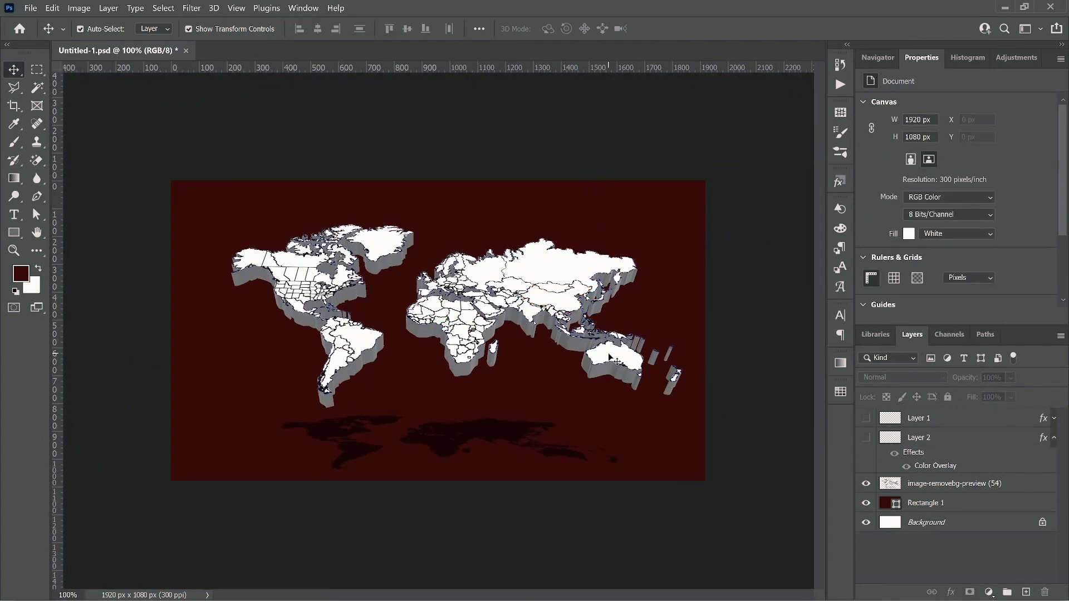
left_click(866, 418)
left_click(866, 437)
left_click(31, 8)
mouse_move(84, 196)
left_click(206, 198)
type("3d")
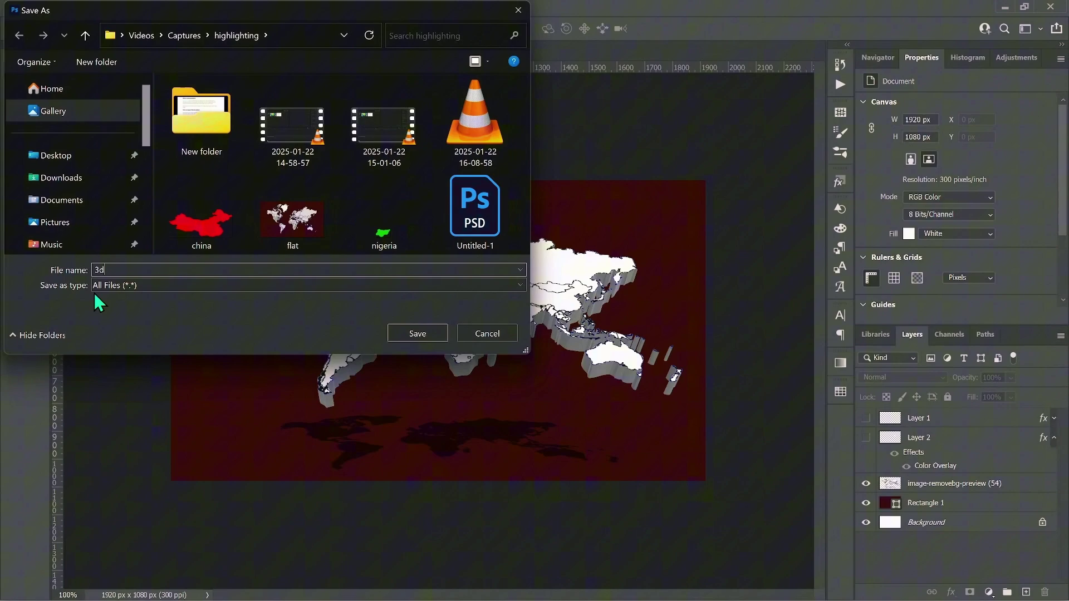
left_click(418, 334)
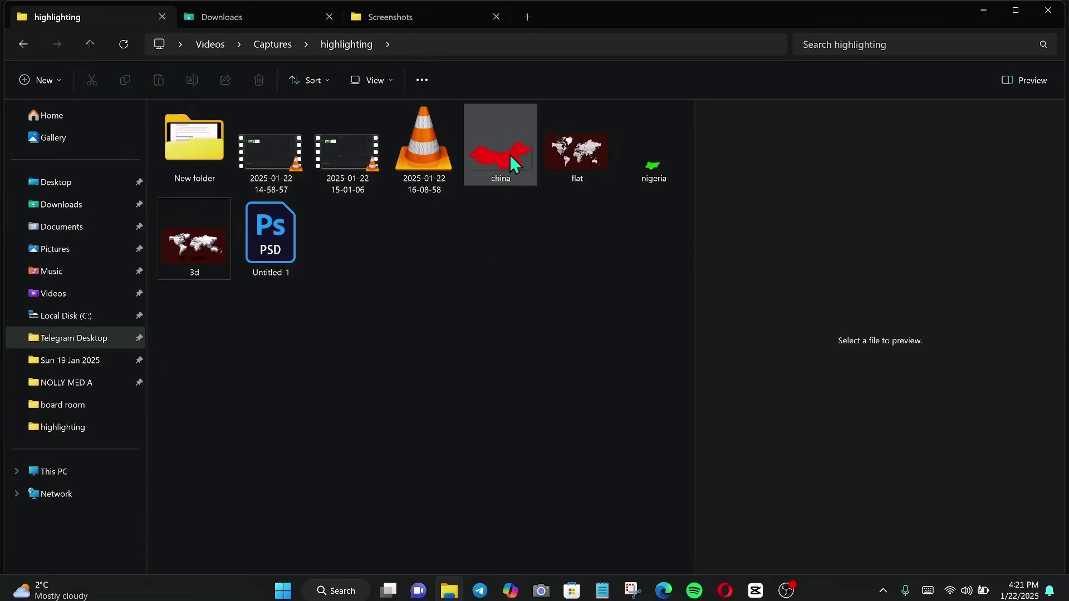
Import the china, flat, nigeria and 3d images from the highlighting folder into the CapCut project's media.
left_click(511, 156)
left_click(569, 166, "ctrl")
left_click(651, 166, "ctrl")
left_click(179, 245, "ctrl")
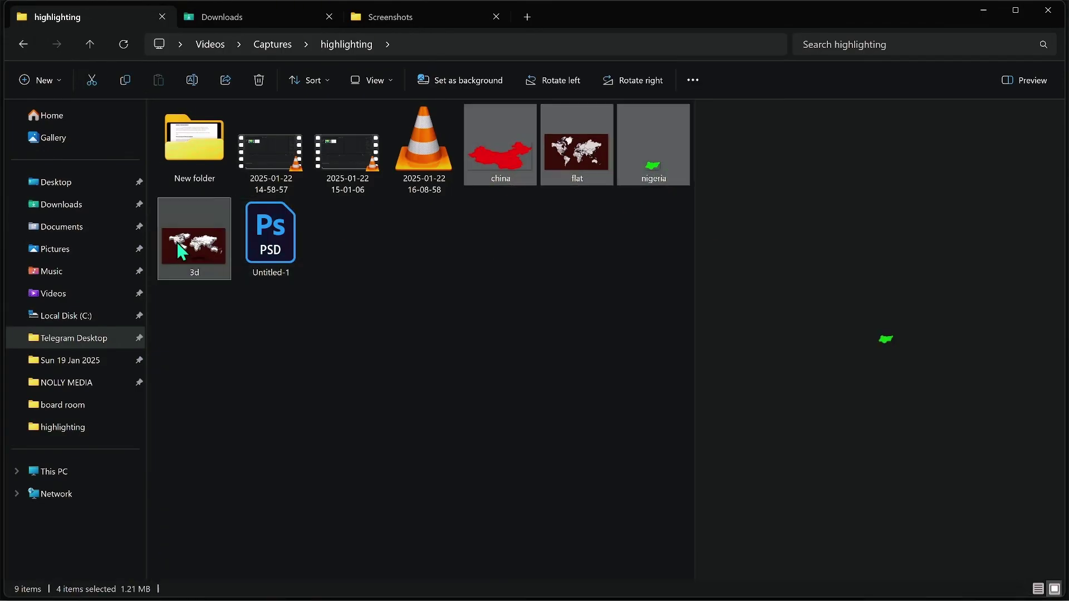
left_click_drag(179, 245, 262, 281)
Place flat.png after the screenshot clip, trim it to 00:00:02:25, and add 3d.png directly behind it.
left_click_drag(228, 222, 443, 491)
left_click_drag(743, 474, 585, 486)
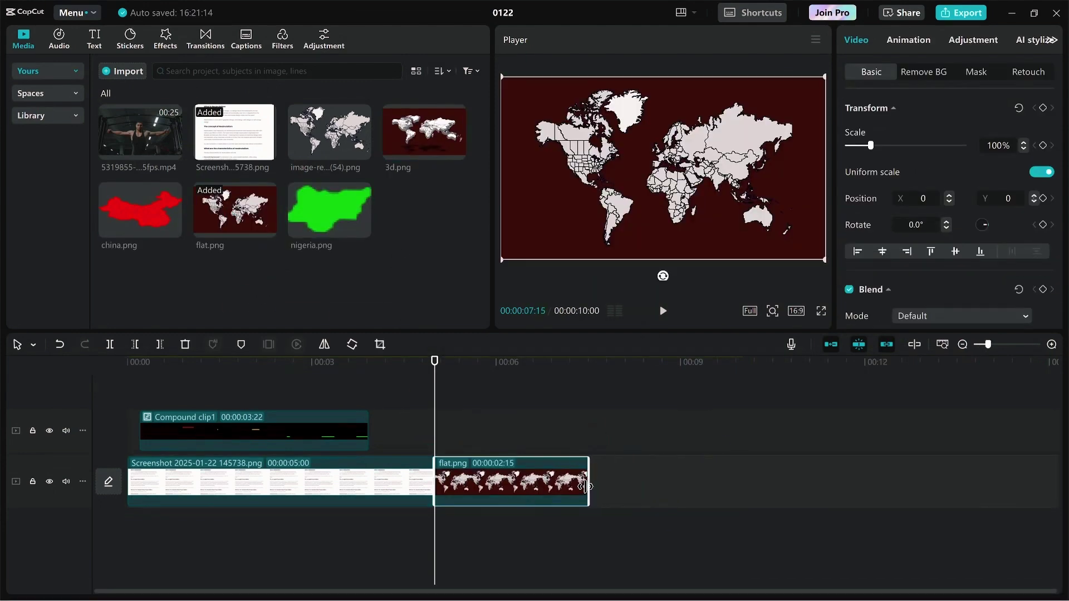
left_click_drag(423, 132, 606, 480)
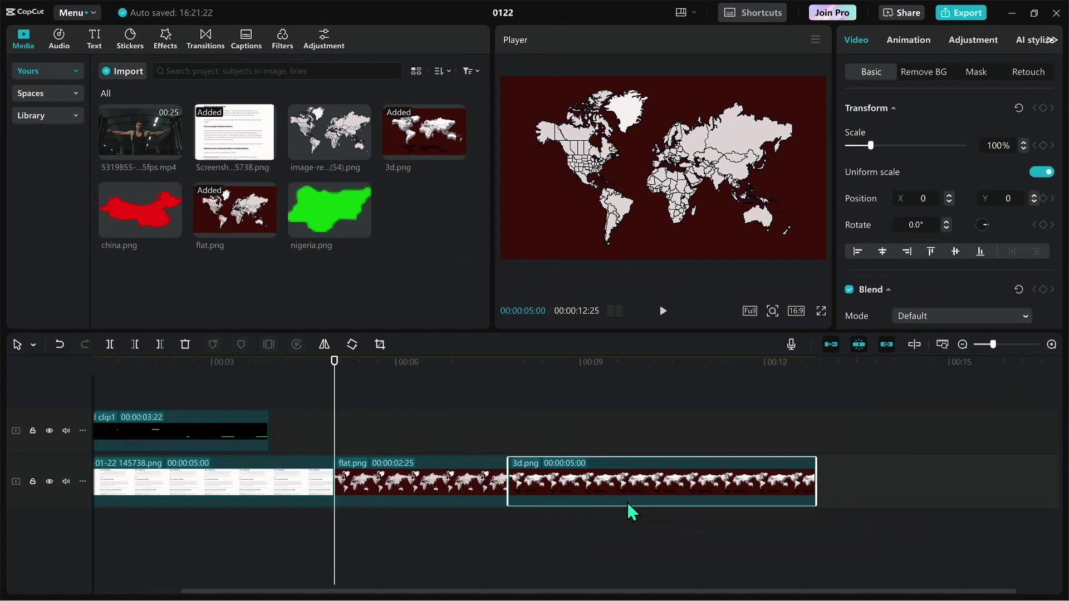
left_click(516, 363)
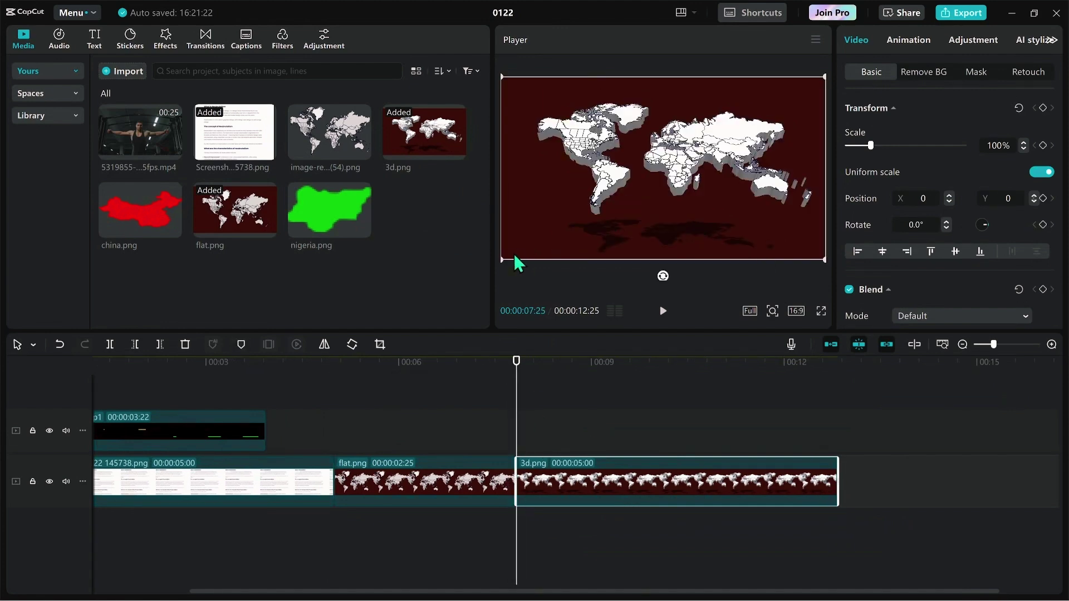
Add an Overlay transition at the cut between the flat.png and 3d.png clips and check it by scrubbing.
left_click(484, 484)
left_click(205, 40)
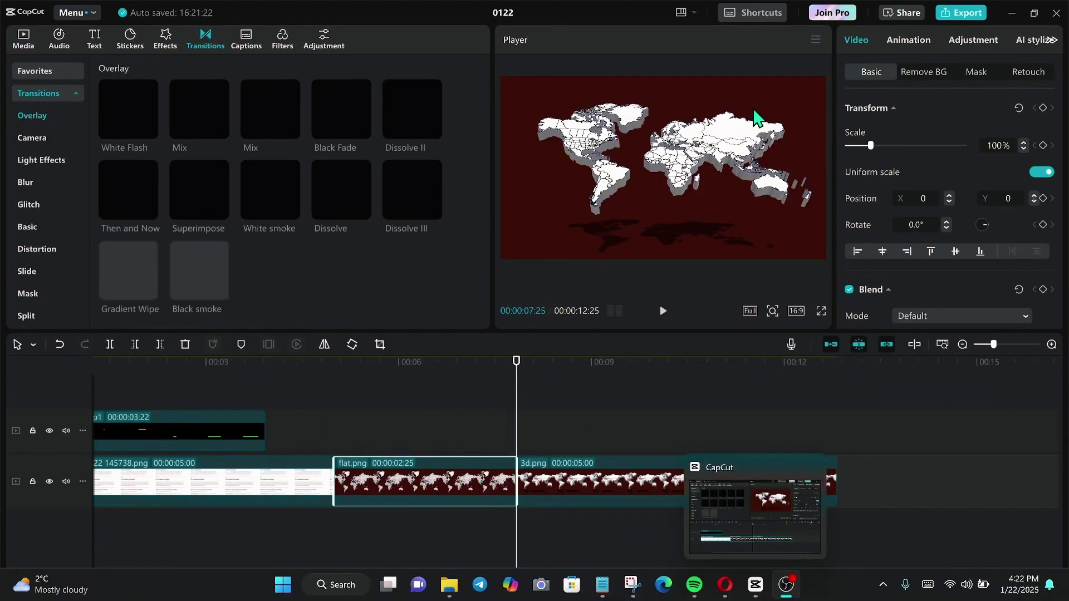
left_click_drag(364, 288, 516, 480)
left_click(619, 348)
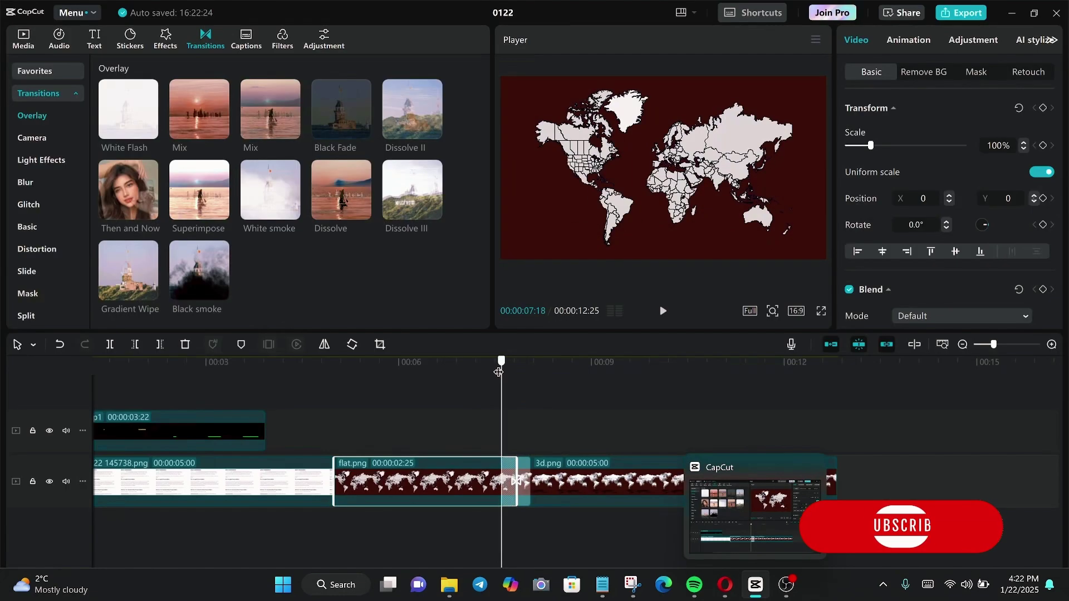
left_click_drag(504, 357, 544, 382)
Keyframe the 3d.png clip from 100% scale at 00:00:08:04 to 197% at X -1206, Y -312 a few frames on.
left_click(551, 480)
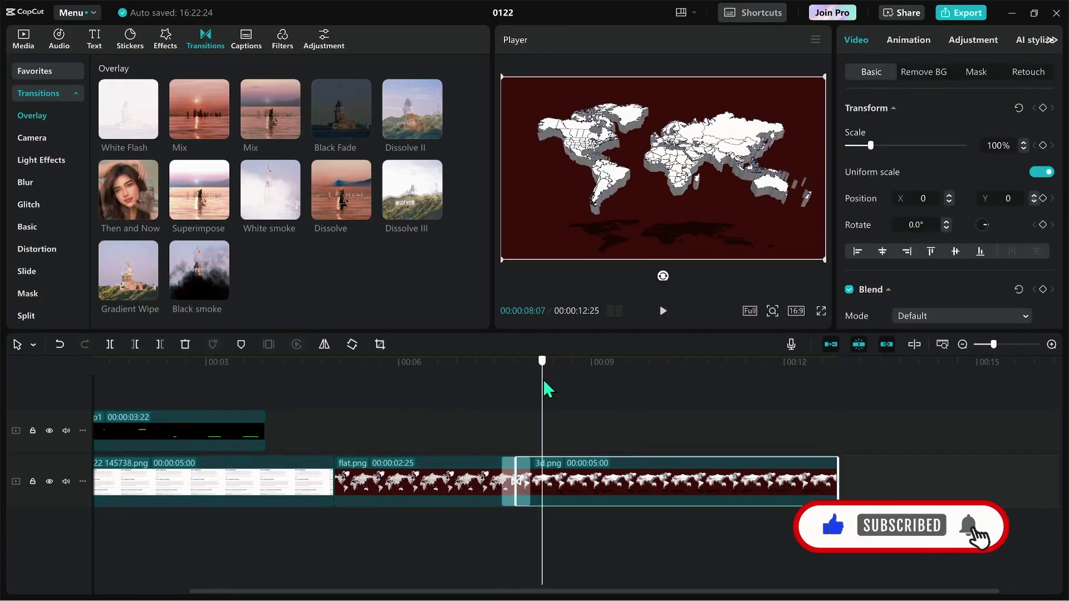
left_click(1042, 108)
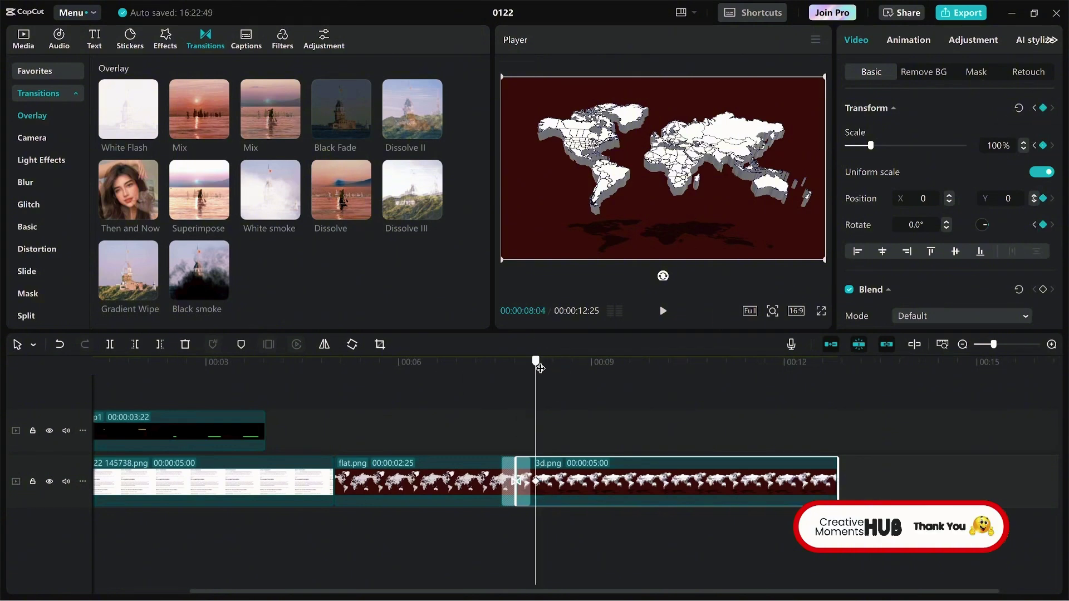
left_click_drag(536, 363, 542, 363)
left_click_drag(501, 259, 418, 304)
left_click_drag(677, 171, 612, 196)
left_click_drag(884, 145, 899, 146)
left_click_drag(739, 198, 702, 207)
left_click_drag(897, 145, 893, 145)
left_click_drag(542, 481, 550, 481)
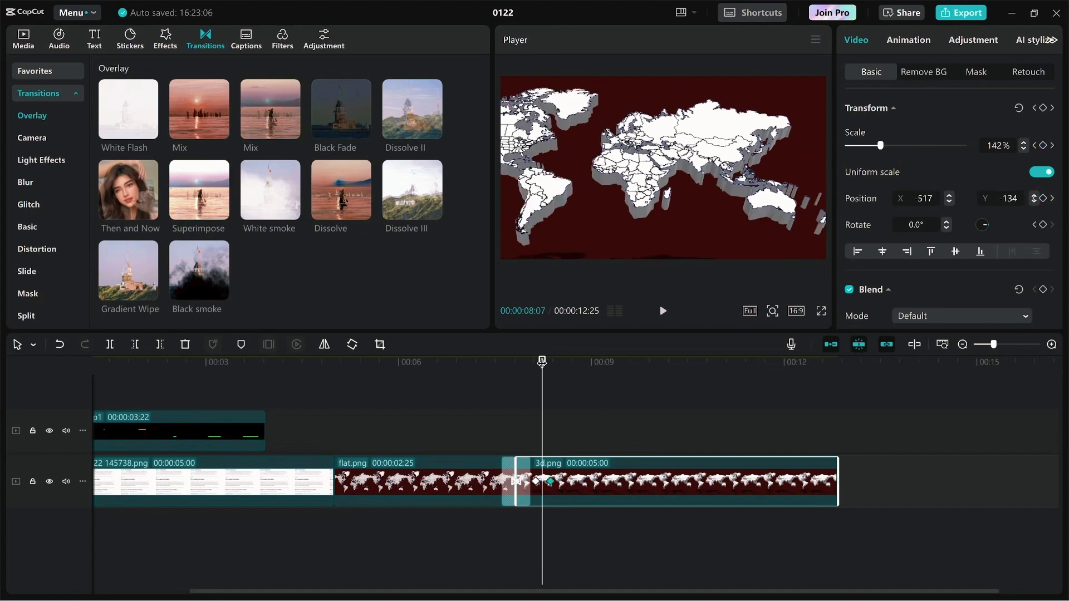
Play back the flat-to-3D map transition and the zoom that follows it.
left_click(493, 380)
key("space")
left_click(500, 400)
key("space")
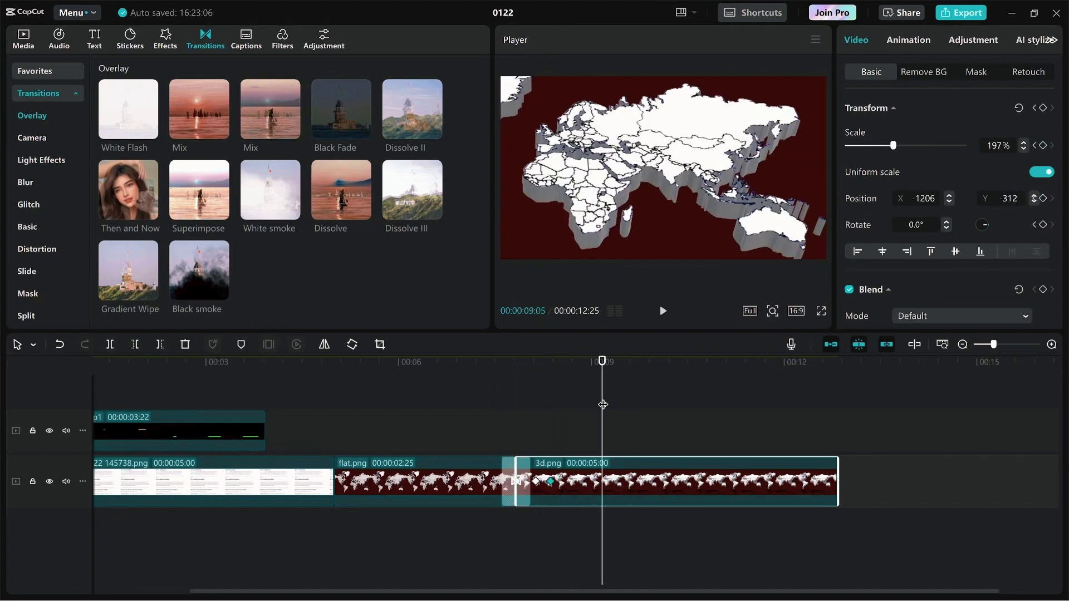
left_click(546, 393)
Place nigeria.png on the track above the 3d.png clip, near 00:00:08:13.
left_click_drag(546, 364, 555, 368)
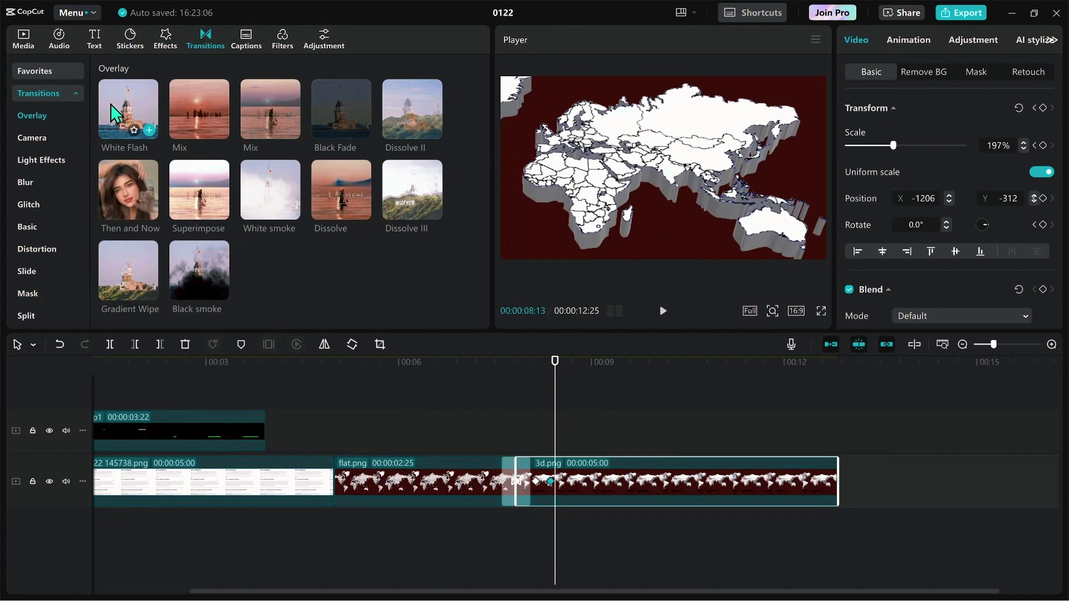
left_click(23, 41)
left_click_drag(322, 222, 548, 439)
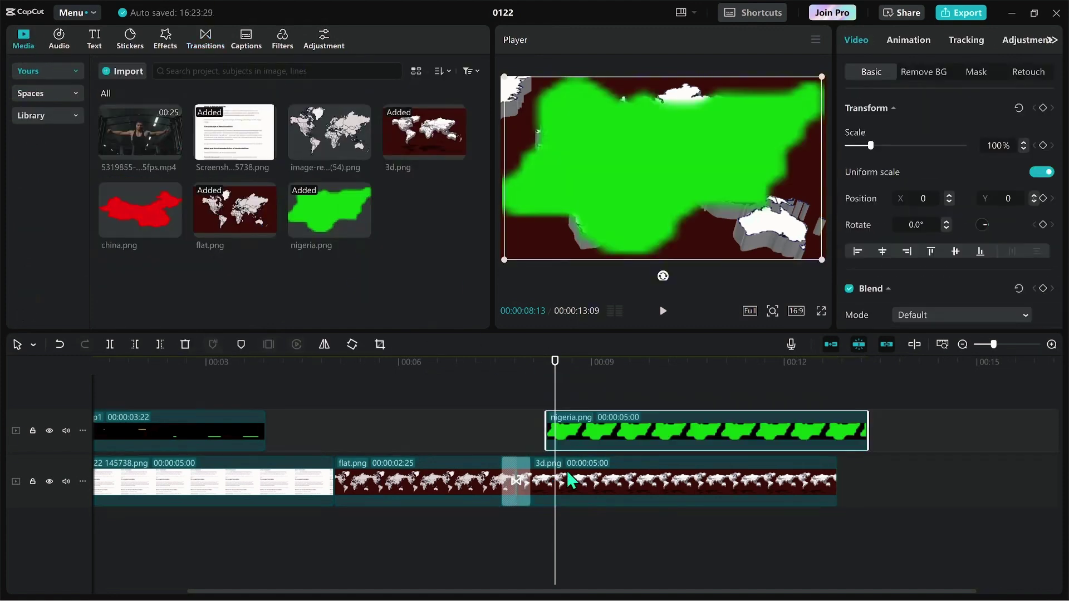
Start the nigeria.png clip at 00:00:08:13 and fit it over Nigeria on the map at 6% scale, X -1177, Y -165.
left_click_drag(505, 77, 635, 152)
left_click_drag(656, 177, 568, 190)
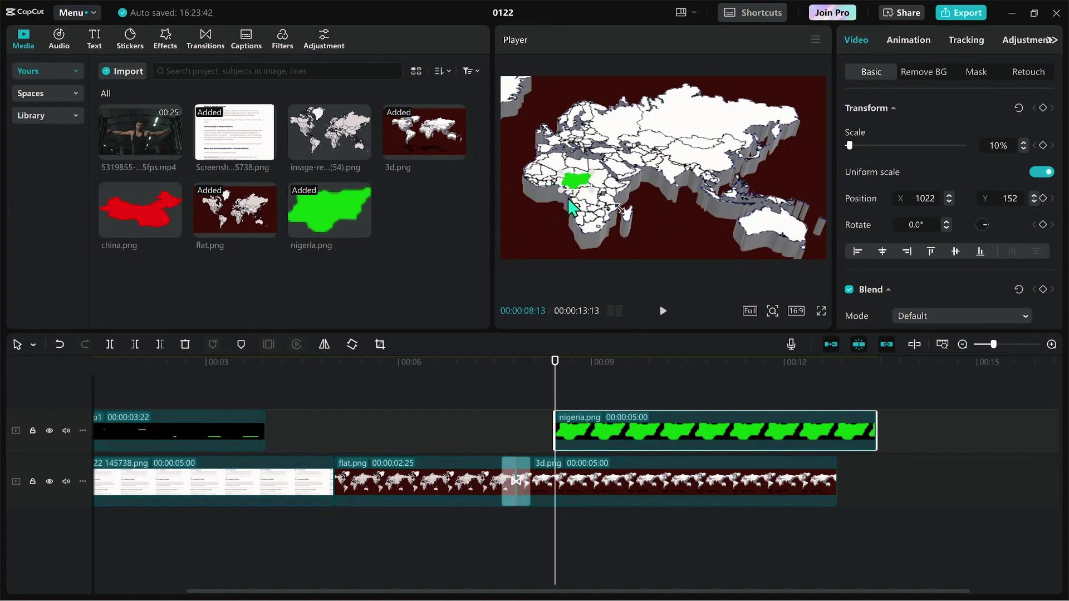
scroll(599, 253, "up", 3)
left_click_drag(799, 268, 789, 271)
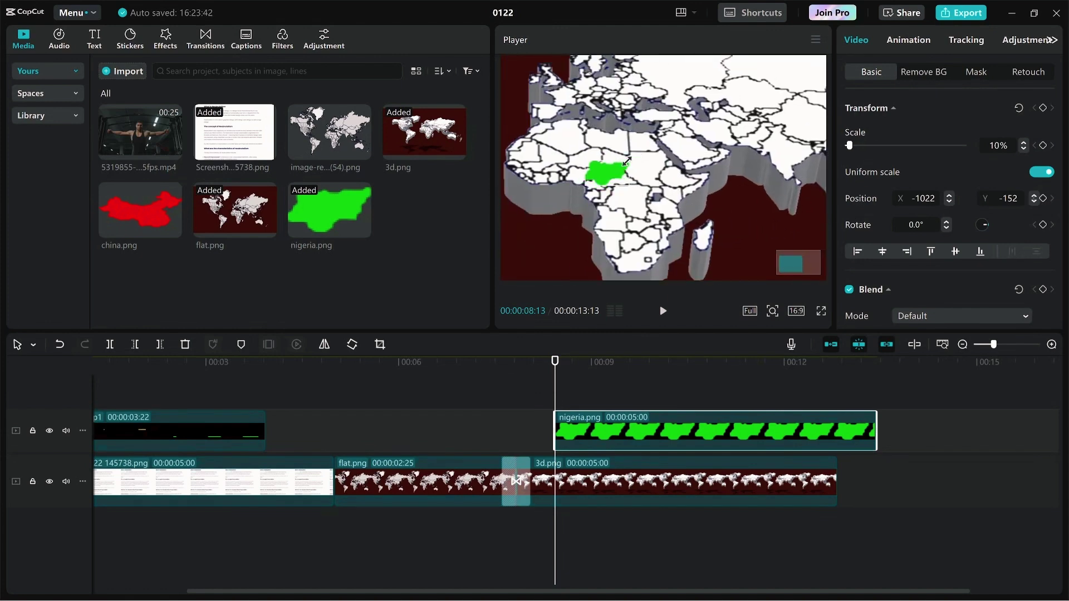
left_click_drag(627, 160, 589, 180)
left_click(577, 412)
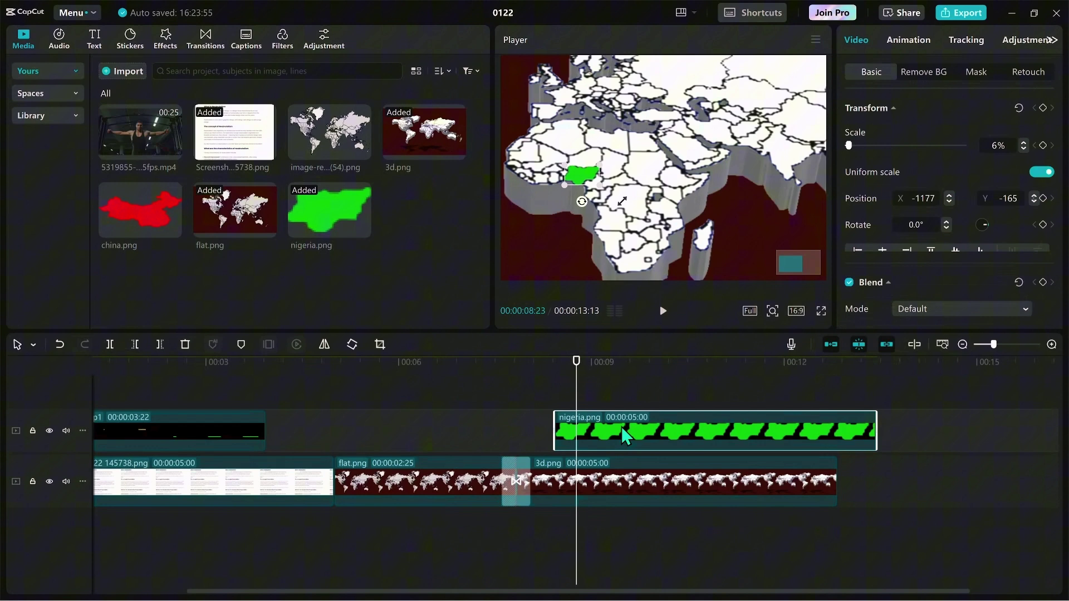
scroll(949, 299, "down", 1)
left_click(583, 396)
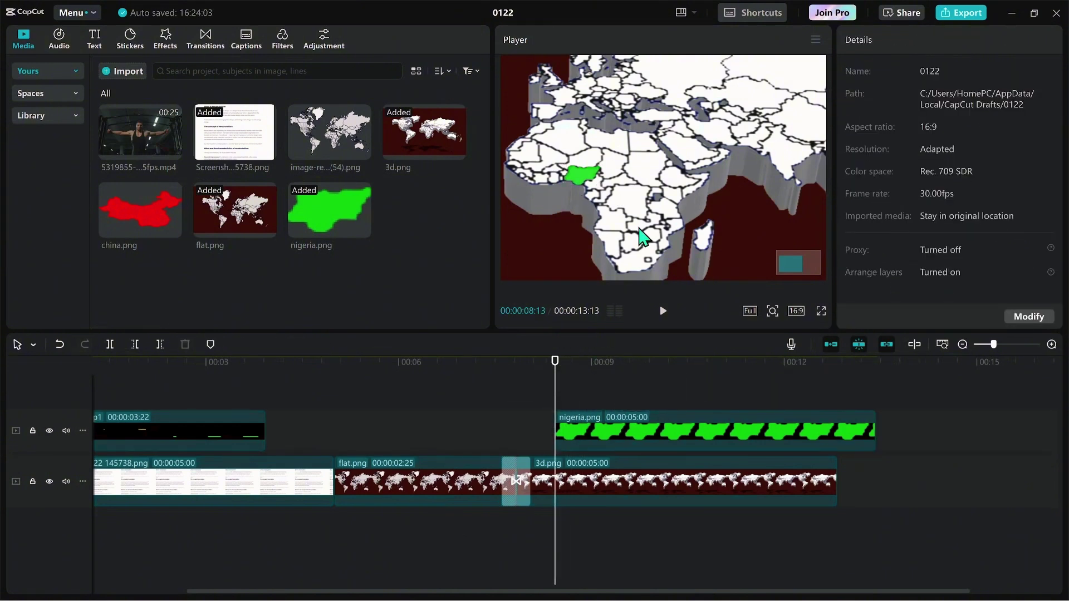
Extend the 3d.png clip to 00:00:07:24 and the nigeria.png clip to 00:00:06:08.
left_click_drag(836, 482, 1017, 482)
left_click(870, 439)
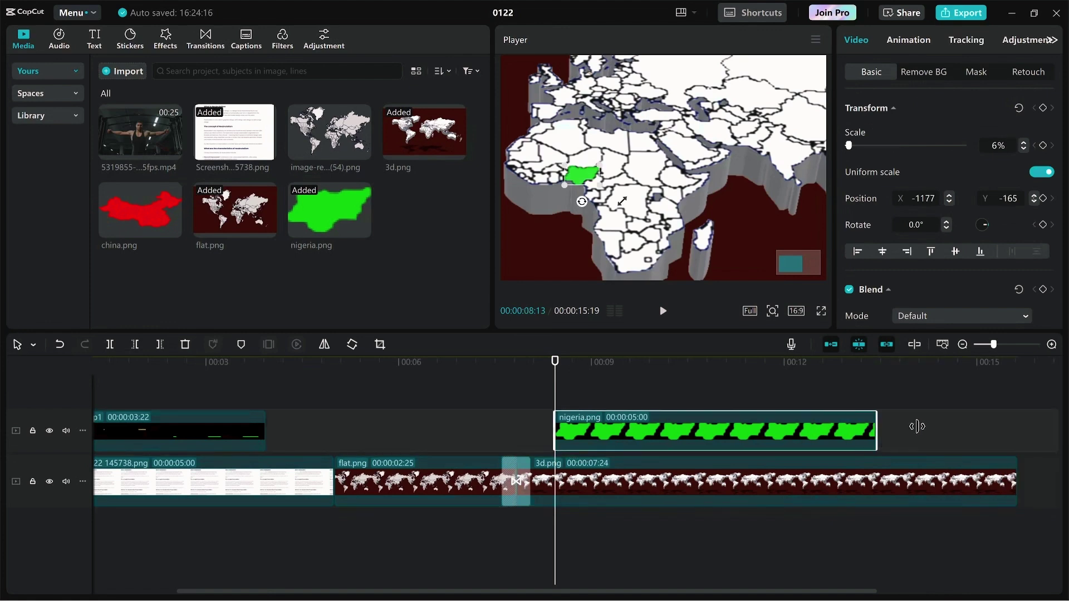
left_click_drag(916, 427, 957, 378)
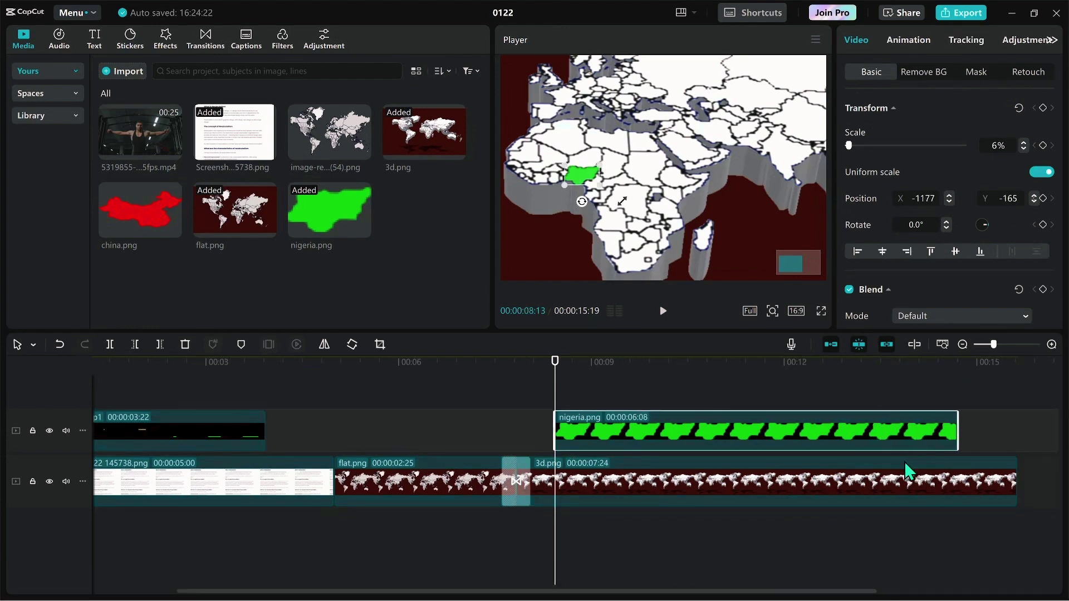
Apply the Fade In animation with a 0.5 s duration to the nigeria.png clip and check it by scrubbing.
left_click(908, 41)
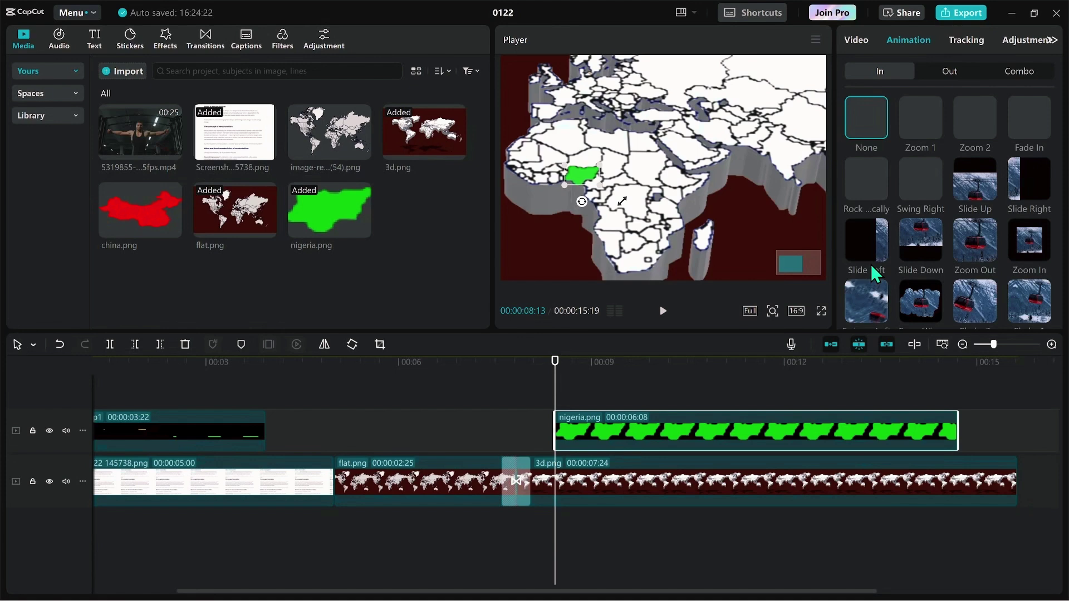
left_click(1031, 126)
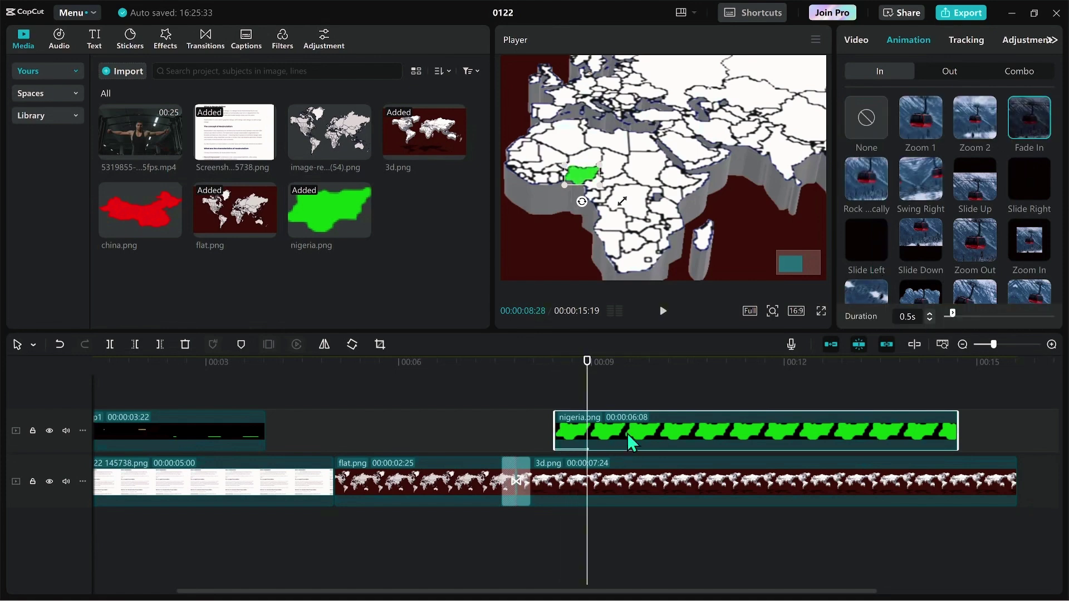
left_click_drag(597, 368, 589, 368)
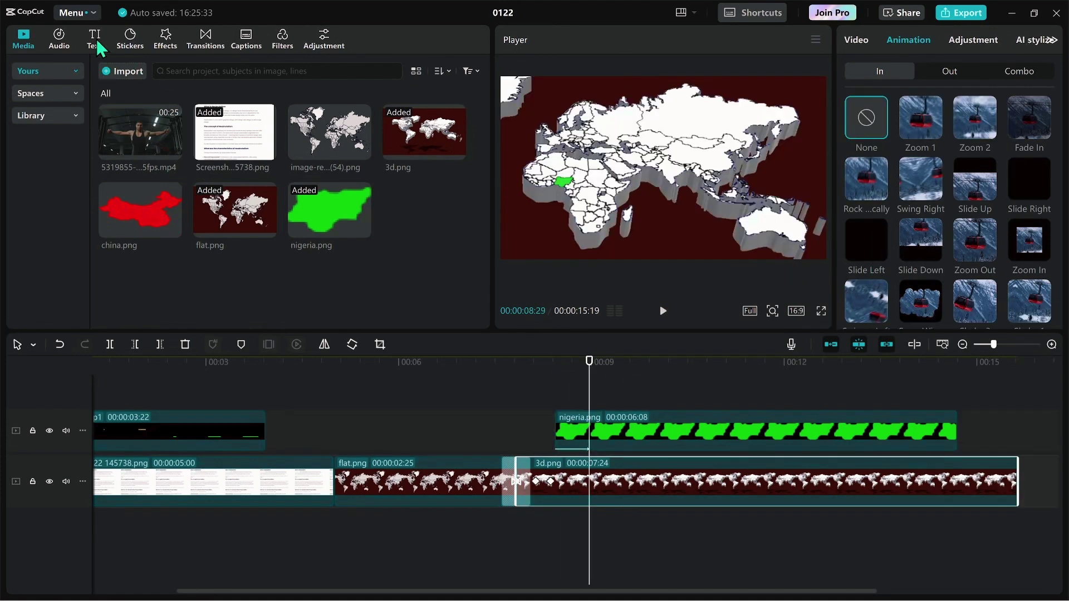
Add a default text clip at 00:00:08:29 above the nigeria.png clip, colour it green and change its wording to "Nigeria".
left_click(95, 40)
left_click_drag(139, 103, 583, 400)
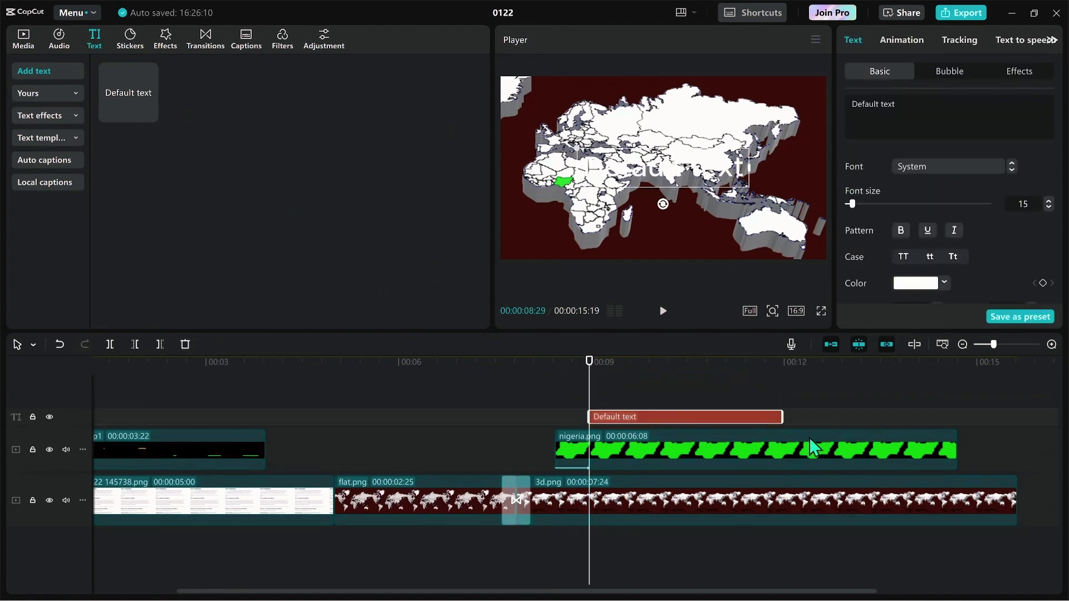
left_click(914, 284)
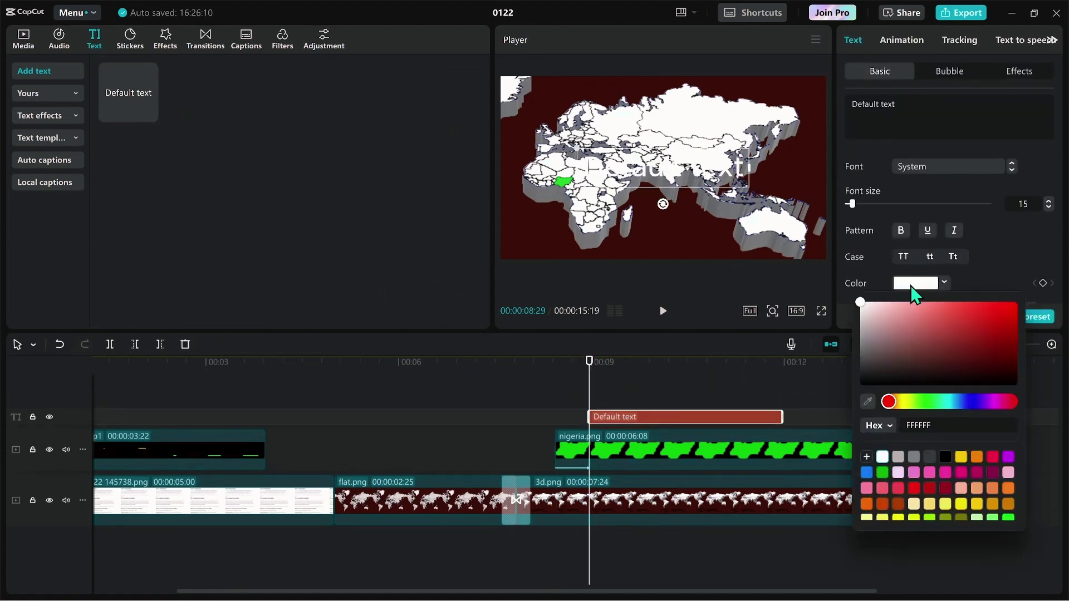
left_click(884, 472)
left_click_drag(634, 166, 578, 210)
double_click(587, 204)
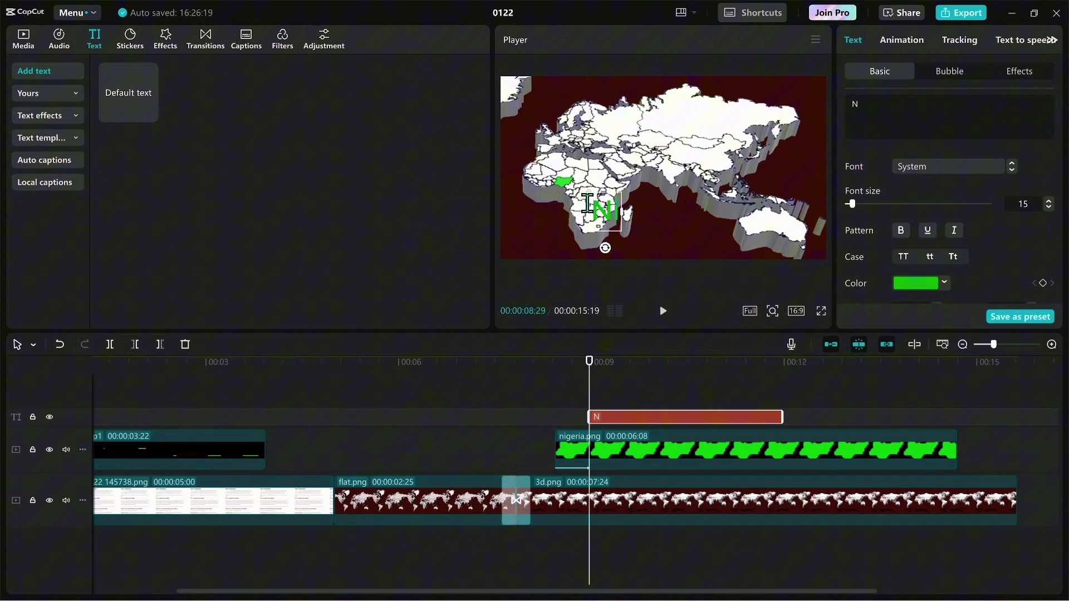
type("eria")
Shrink the Nigeria label, place it just above the green country at X -1165, Y 0, and add a black stroke with thickness 40.
left_click_drag(590, 360, 608, 361)
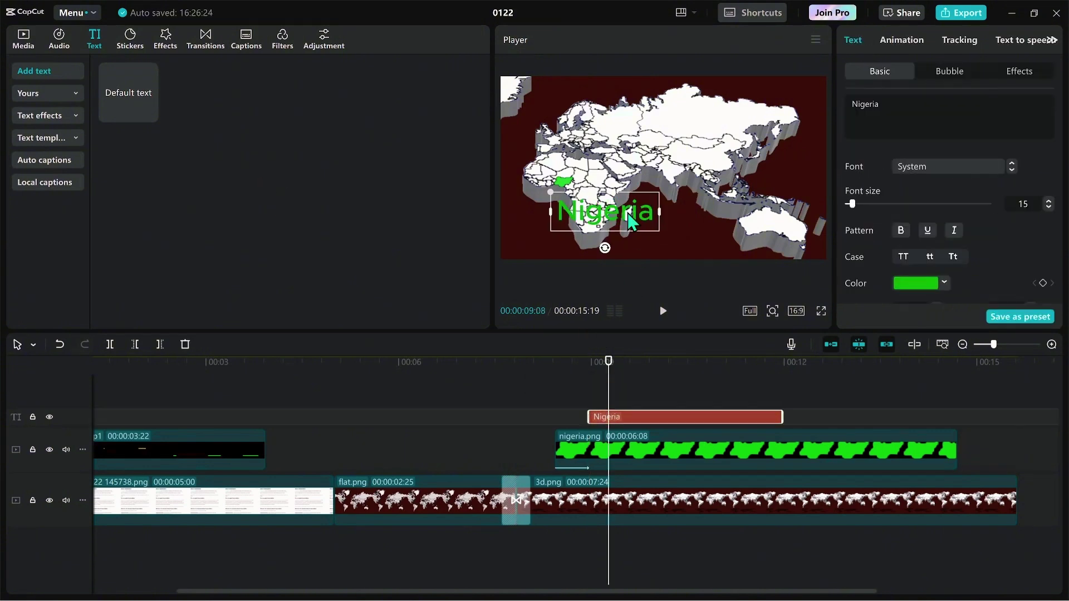
left_click_drag(550, 192, 565, 168)
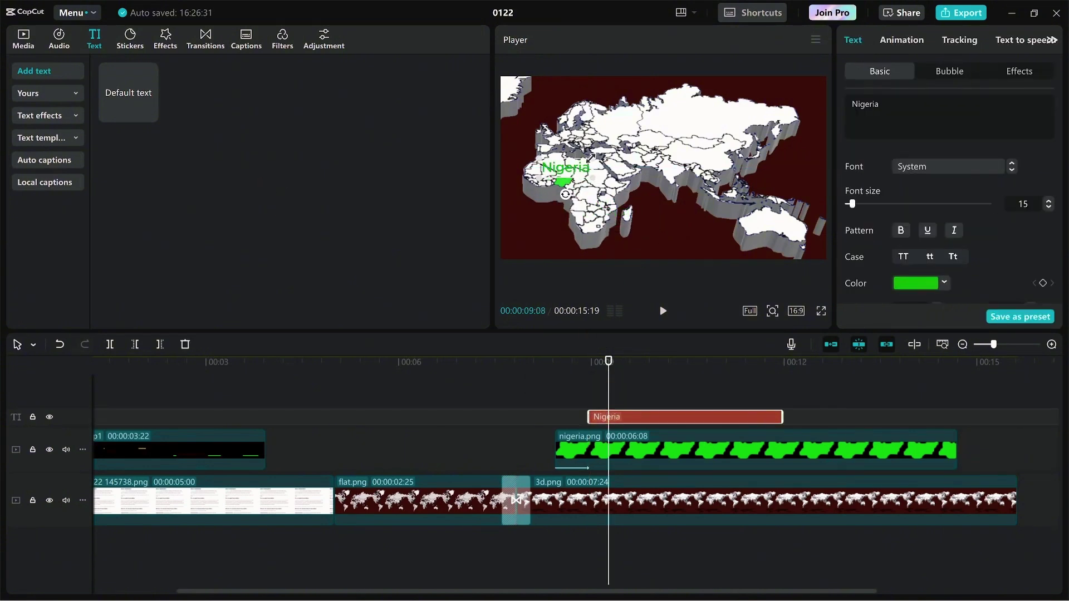
scroll(891, 268, "down", 5)
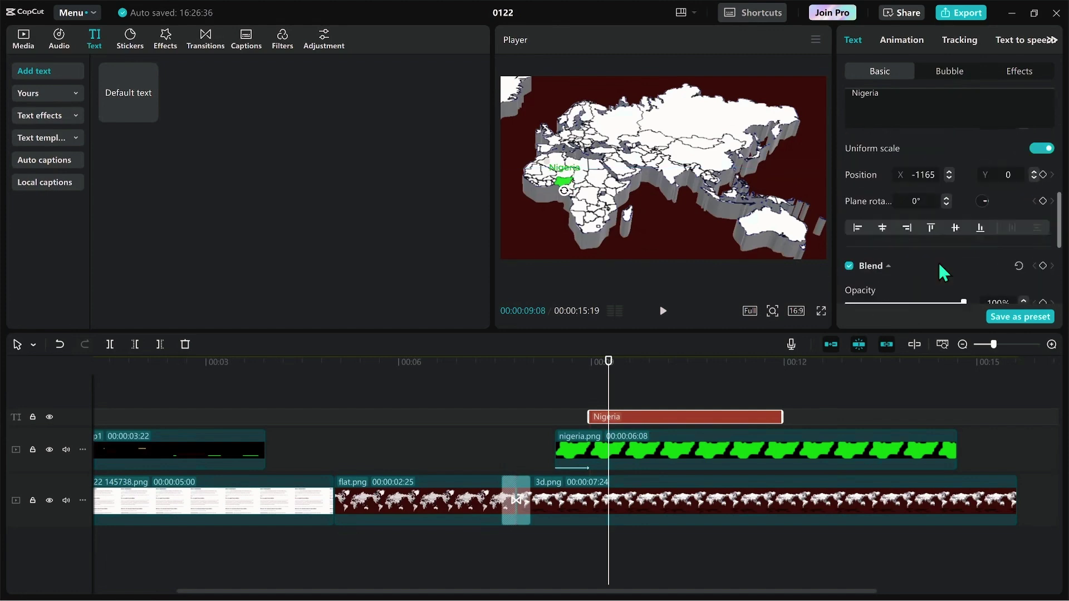
scroll(931, 243, "up", 1)
scroll(931, 243, "down", 4)
left_click(849, 132)
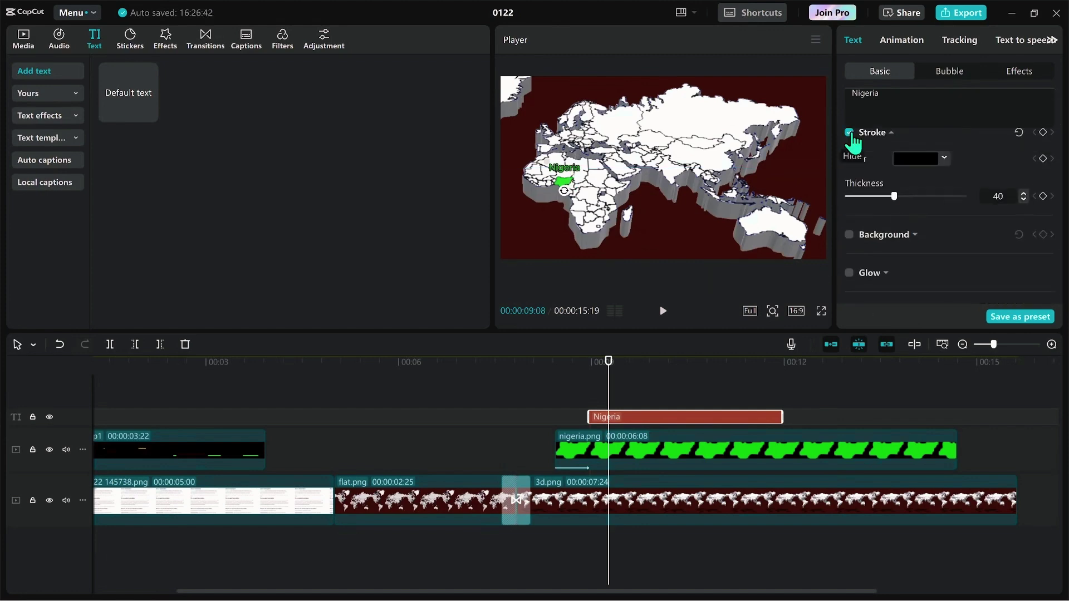
left_click(944, 159)
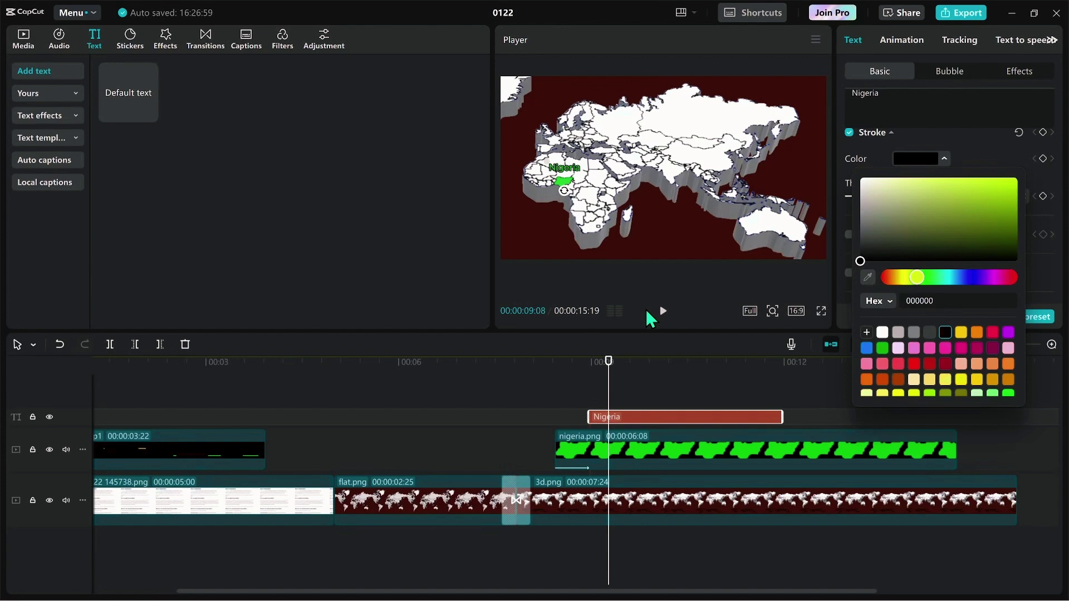
left_click(629, 394)
Extend the Nigeria text and nigeria.png clips to the end of the 3d.png clip at 00:00:15:19 and preview the sequence.
left_click(767, 417)
left_click_drag(807, 416, 1016, 417)
left_click_drag(956, 451, 1017, 453)
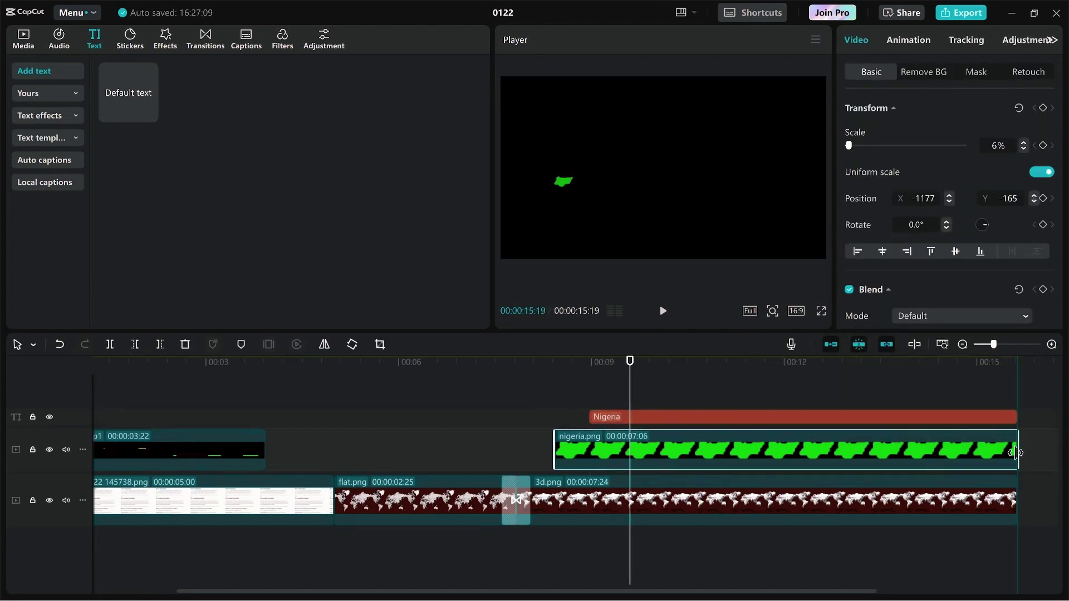
left_click(527, 397)
key("space")
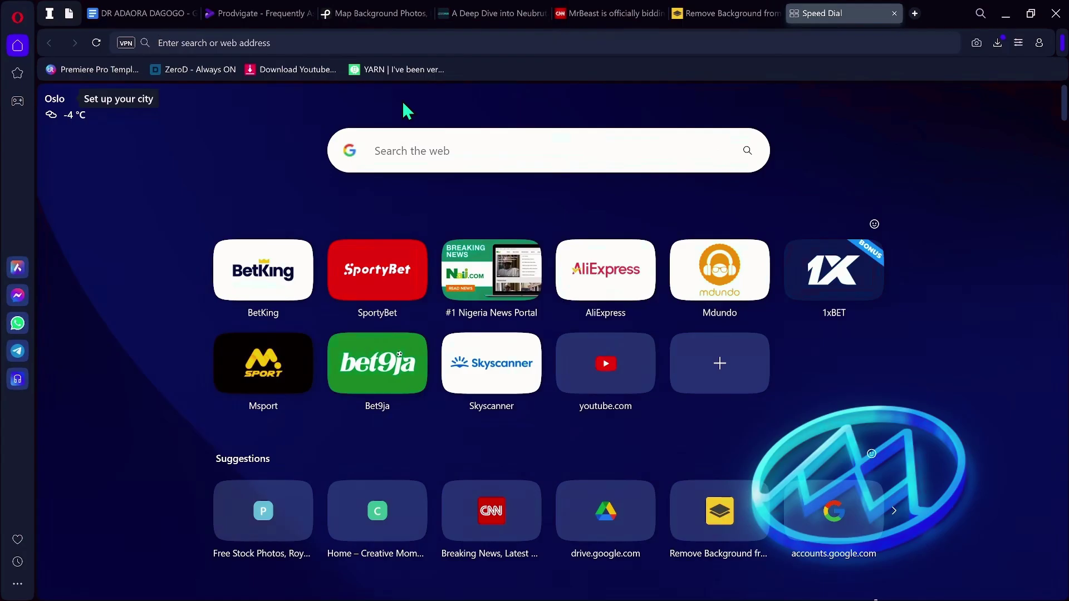
Switch to the Opera browser and search Google Images for "plane silhouette".
key("ctrl+l")
type("plane silho")
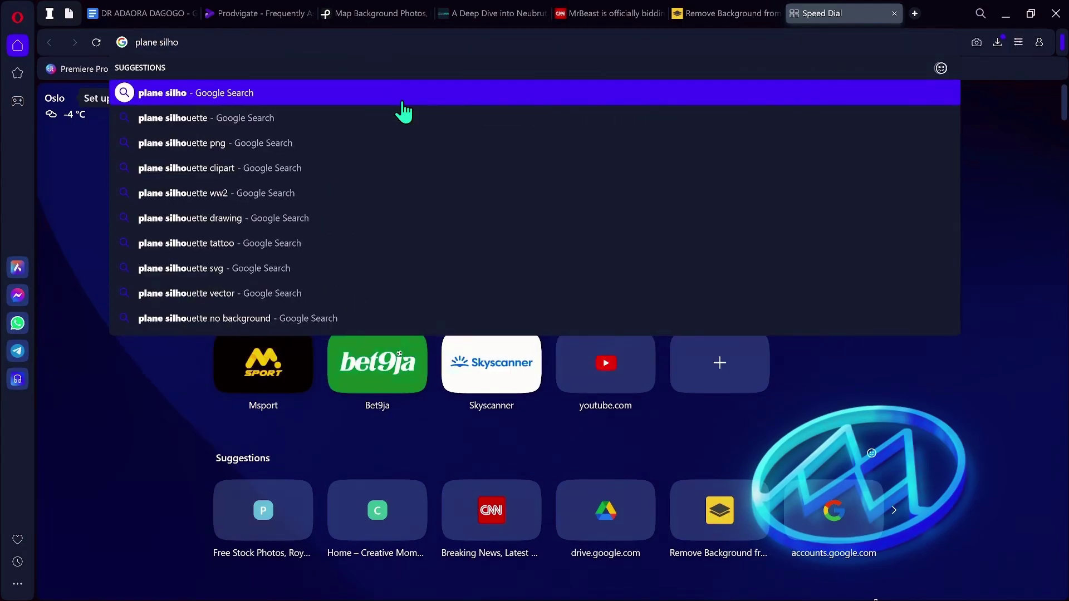
left_click(403, 114)
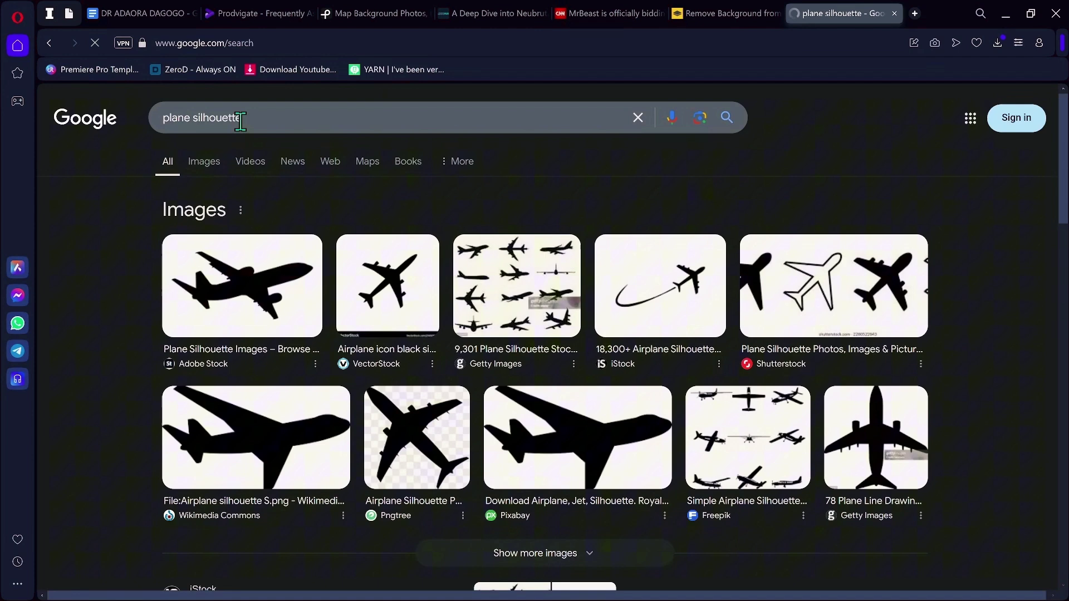
left_click(207, 165)
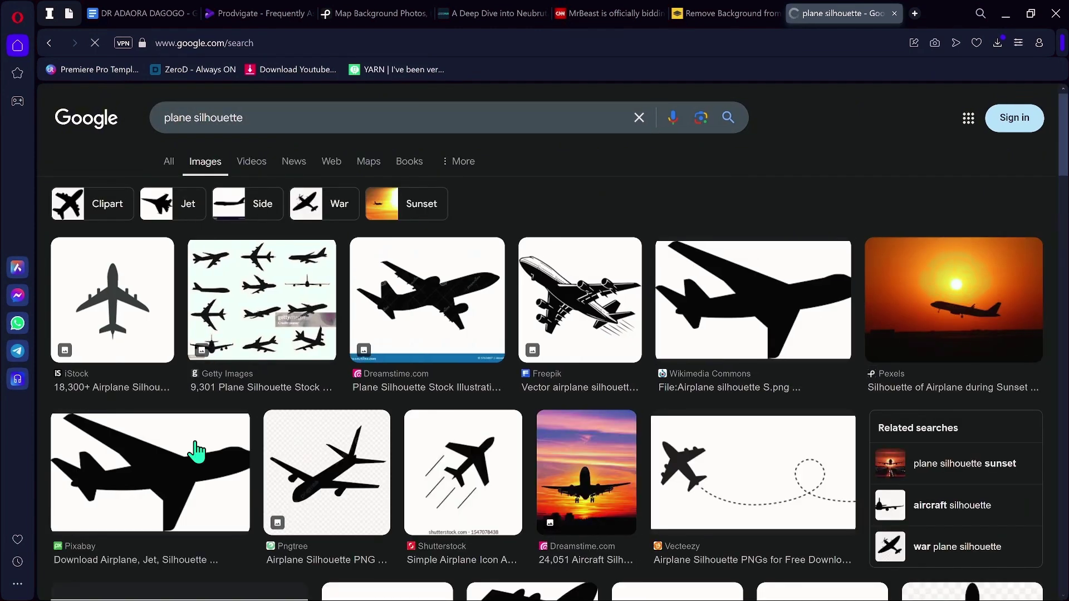
Open the Wikimedia Commons airplane silhouette result and save the image to Downloads as Airplane_silhouette_S in PNG format.
left_click(744, 304)
scroll(448, 334, "down", 15)
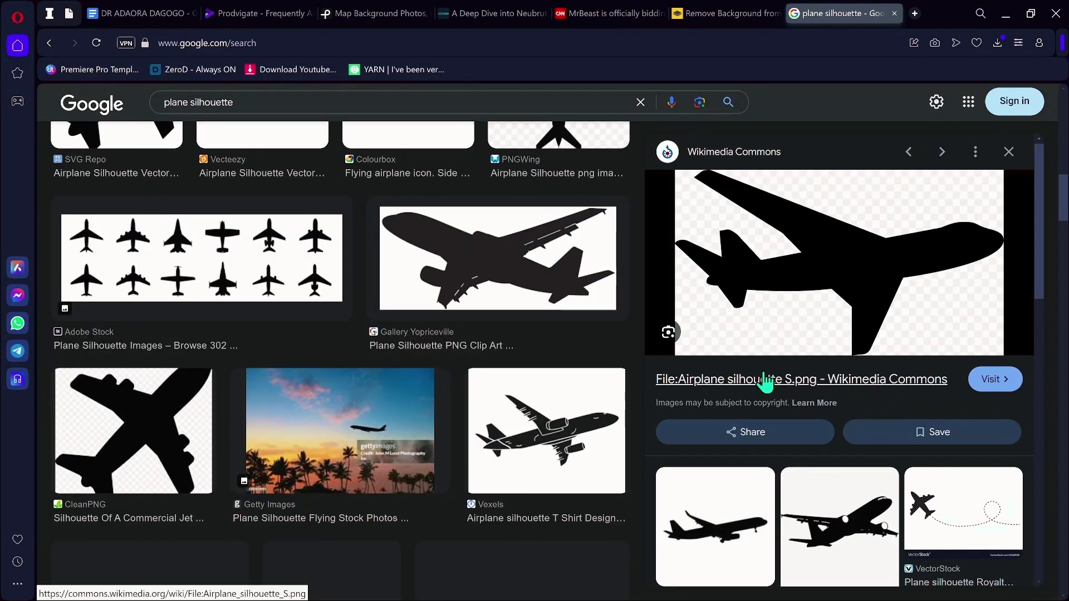
right_click(824, 284)
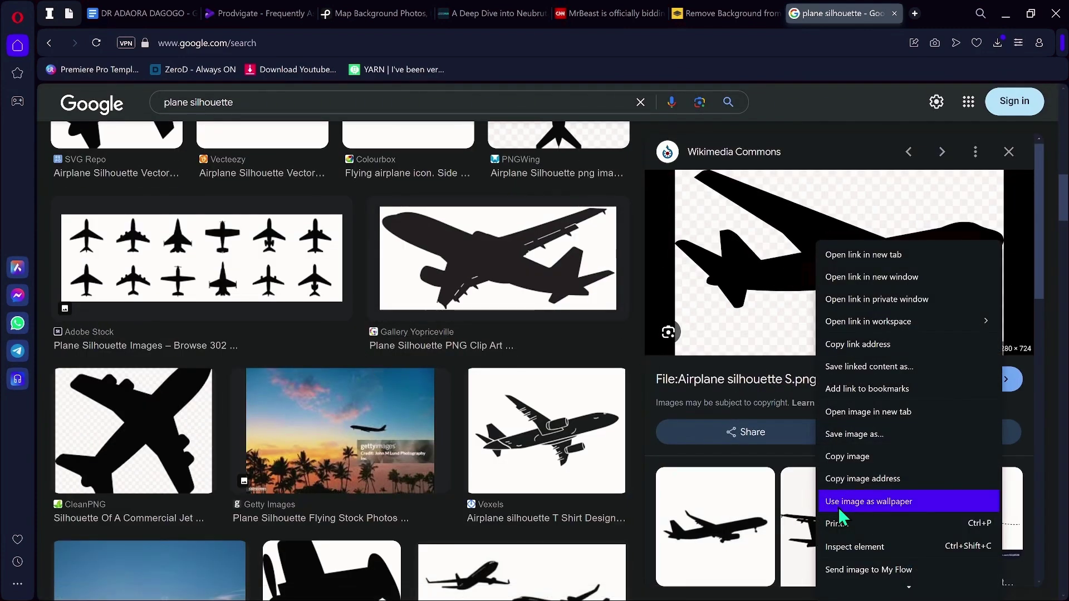
left_click(891, 432)
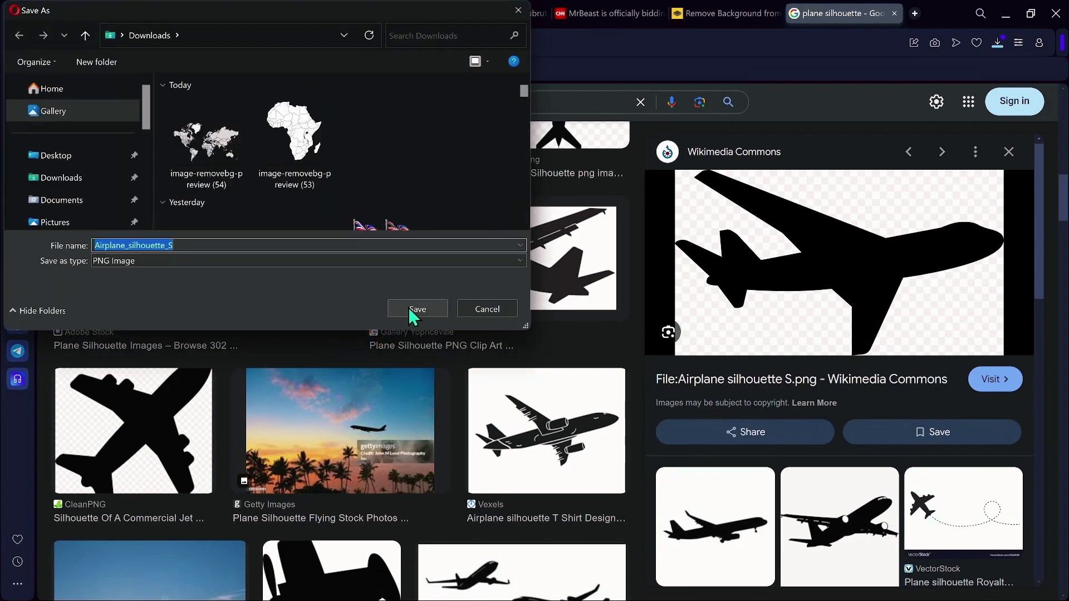
left_click(416, 309)
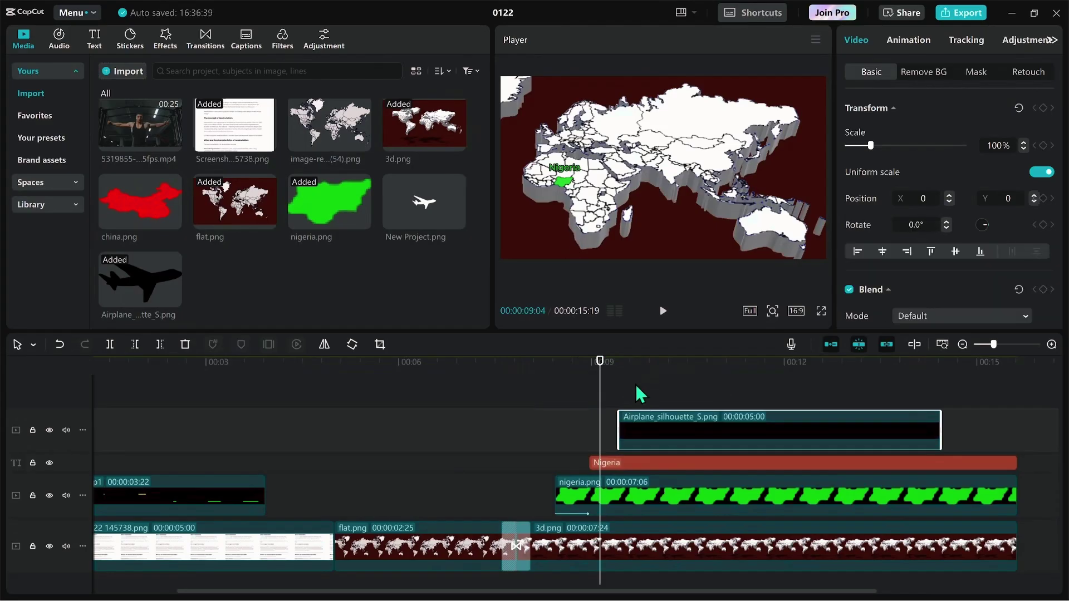
Scale the airplane silhouette to 9%, rotated -6.5°, beside Nigeria at X -988, Y -93, and start its clip at 00:00:09:04.
left_click_drag(649, 168, 590, 204)
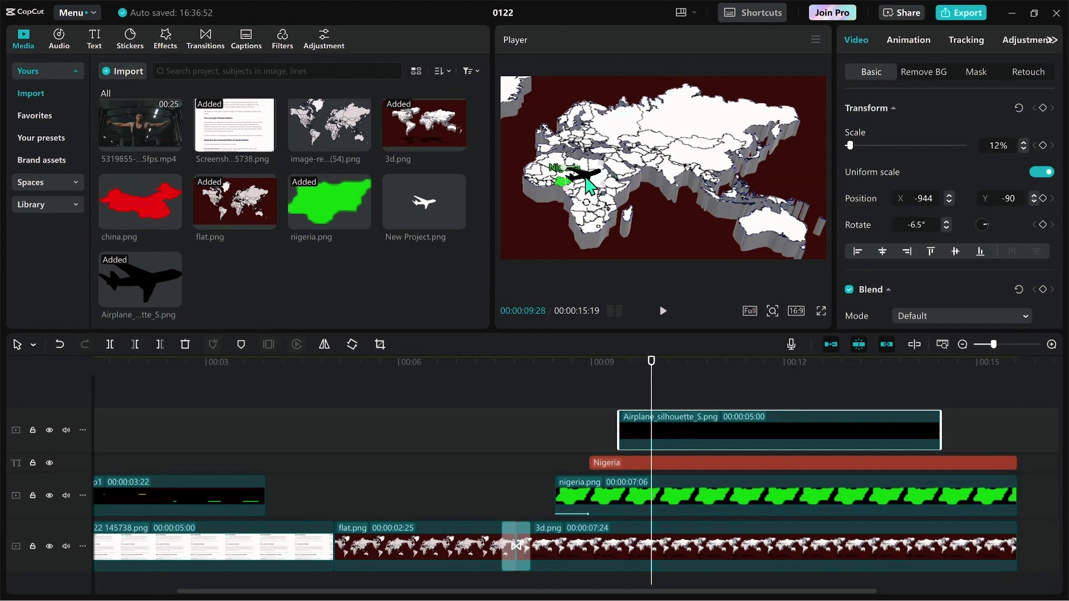
scroll(556, 177, "up", 3)
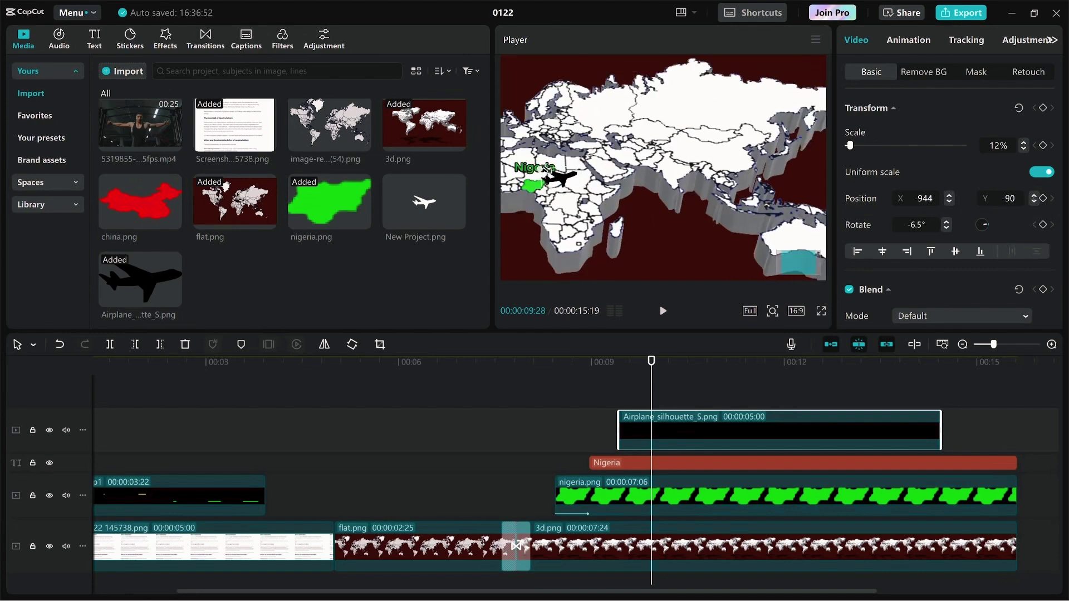
left_click(600, 393)
left_click_drag(645, 440, 626, 439)
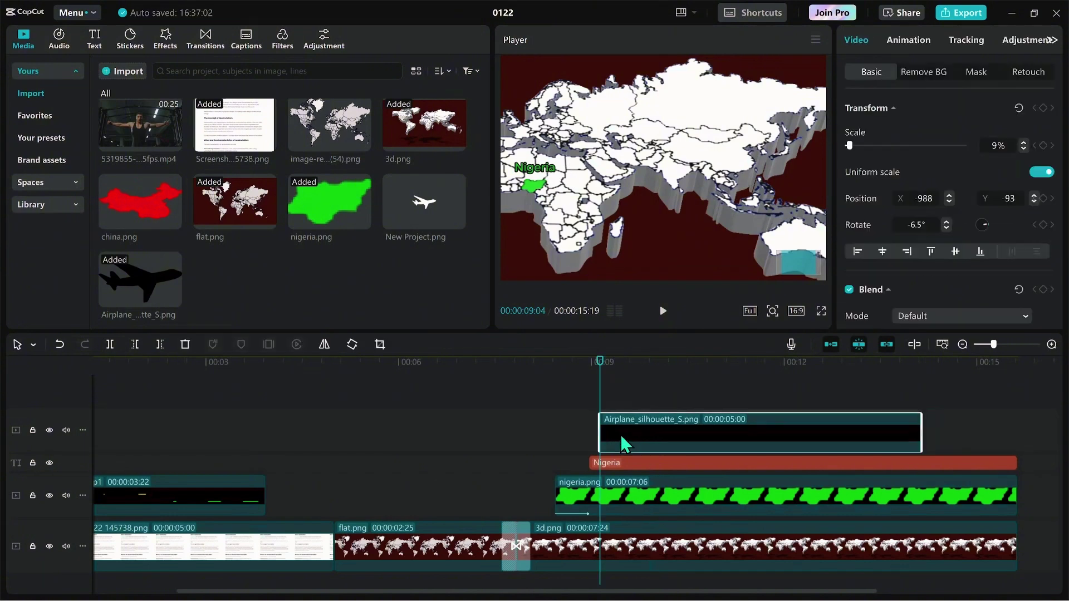
Preview the airplane's appearance and extend its clip to a duration of 00:00:06:12.
left_click_drag(546, 376, 524, 383)
key("space")
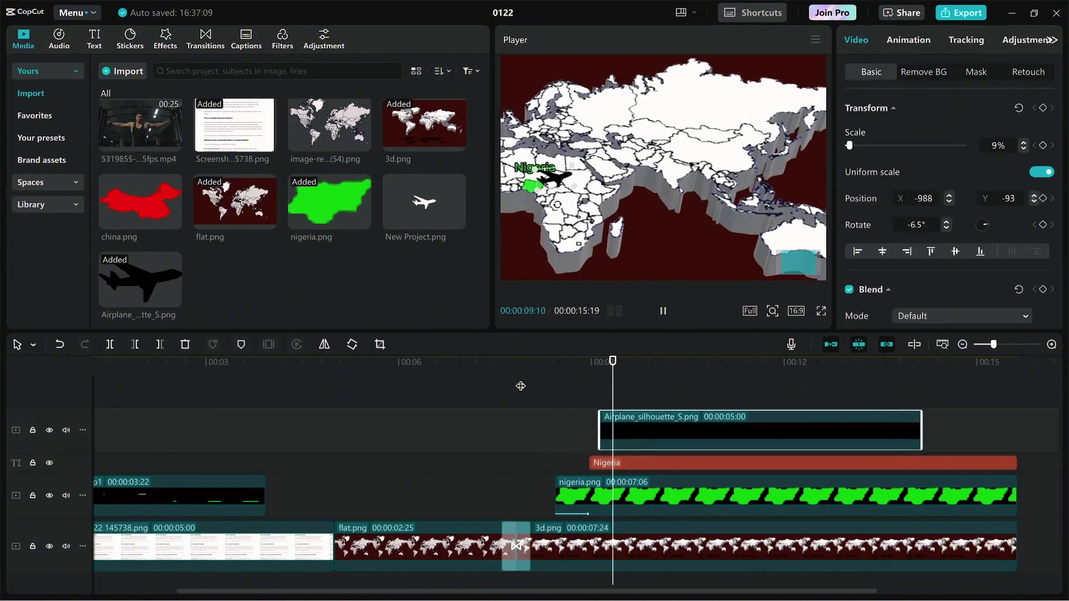
key("space")
scroll(832, 413, "right", 3)
left_click_drag(703, 426, 793, 428)
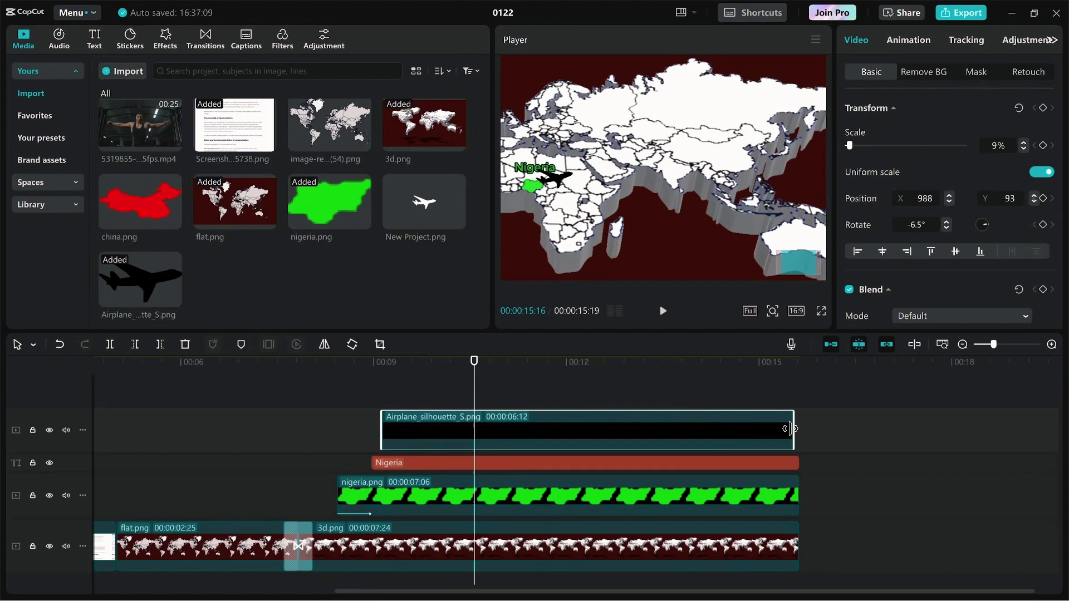
Animate the airplane from Nigeria to China with a transform keyframe at 00:00:09:06 and position X 319, Y 150 at 00:00:14:00.
left_click_drag(477, 381, 377, 381)
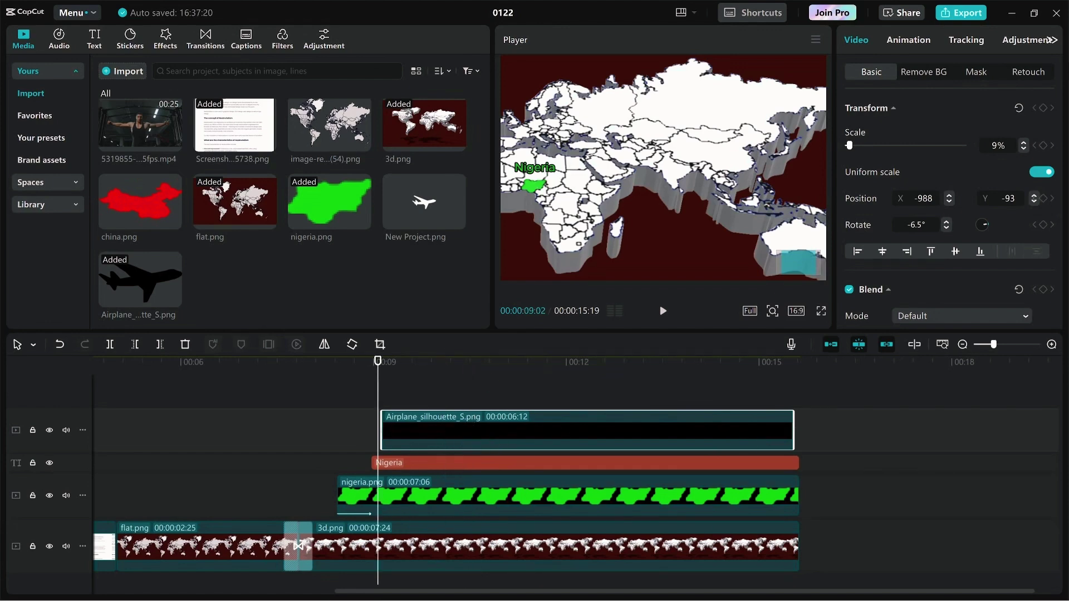
left_click(387, 363)
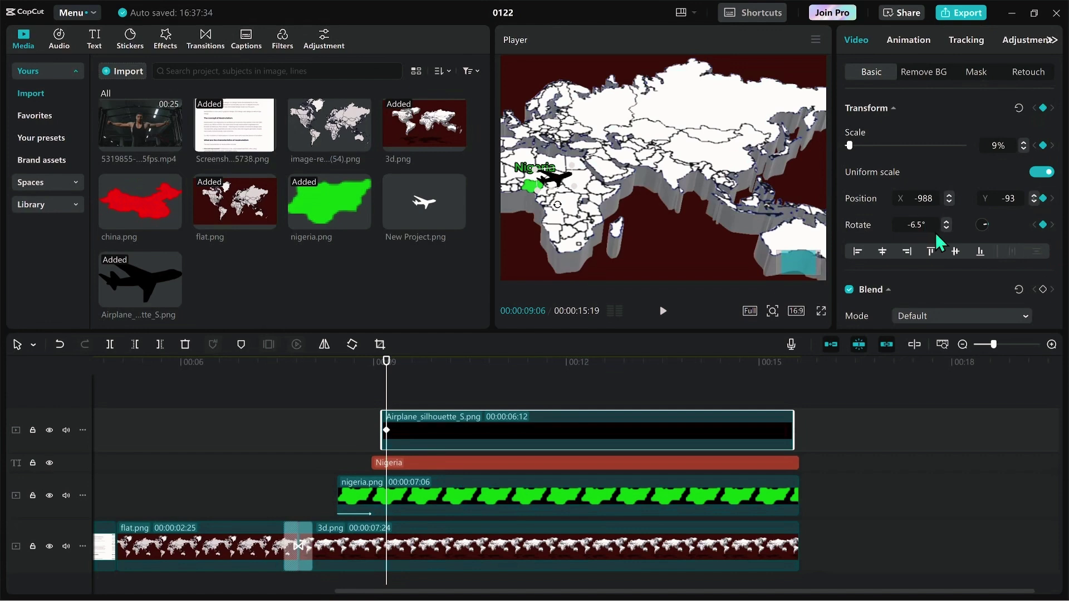
scroll(973, 278, "down", 3)
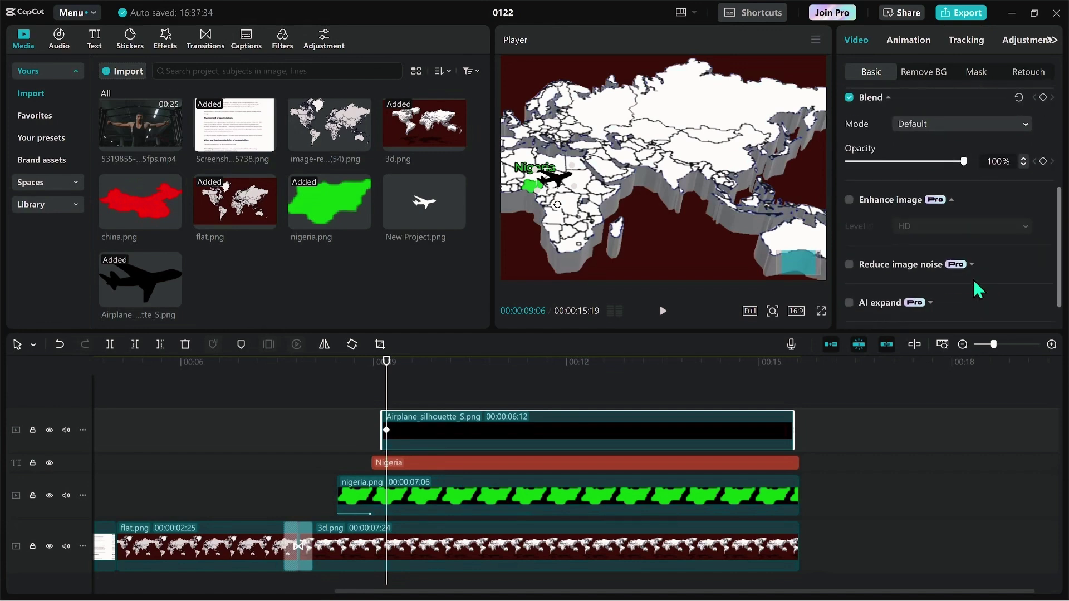
left_click_drag(386, 361, 694, 362)
left_click_drag(560, 184, 703, 161)
Place china.png at 00:00:14:00 and fit it over China at 26% scale, X 458, Y 177, with 89% opacity.
left_click_drag(157, 225, 808, 452)
left_click_drag(871, 156, 857, 151)
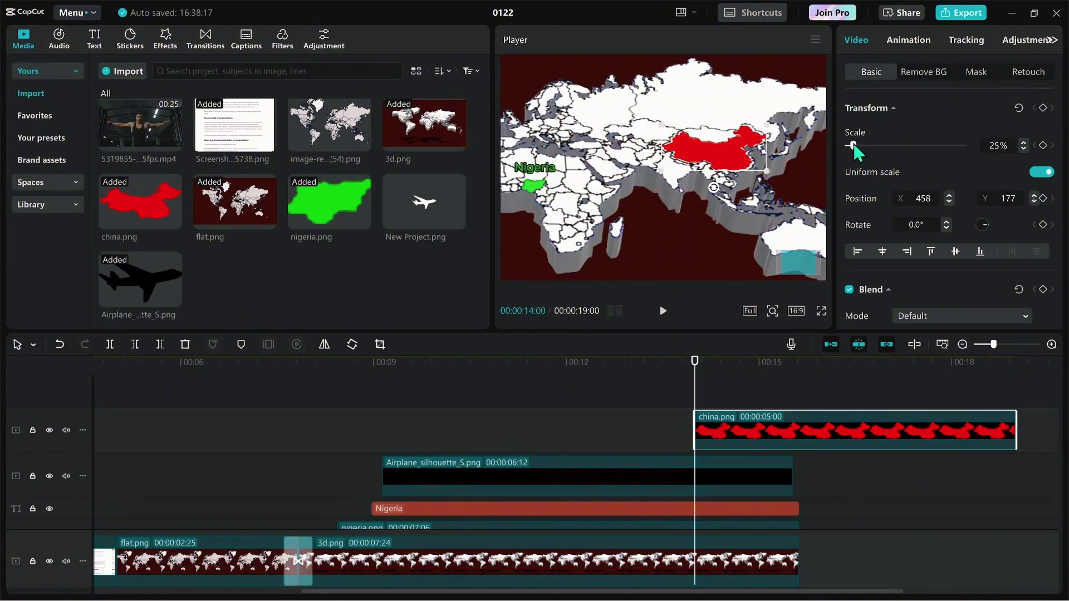
scroll(929, 285, "down", 1)
left_click_drag(966, 303, 950, 305)
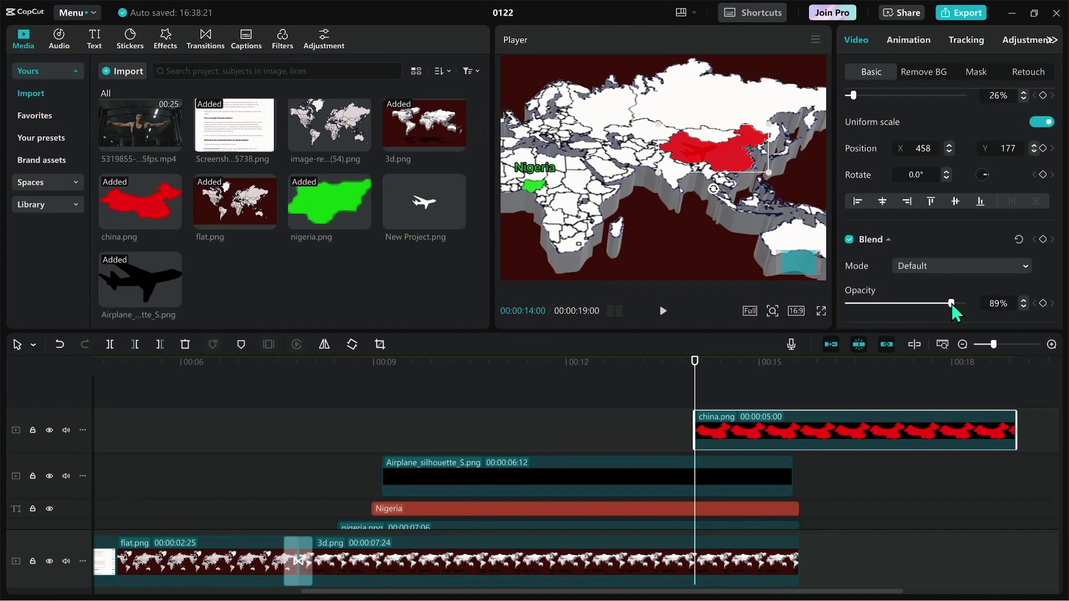
scroll(777, 490, "down", 1)
Move the china.png clip below the airplane and Nigeria text tracks and shorten it to 00:00:01:19, ending with the 3d.png clip.
left_click_drag(751, 392, 724, 461)
left_click(701, 161)
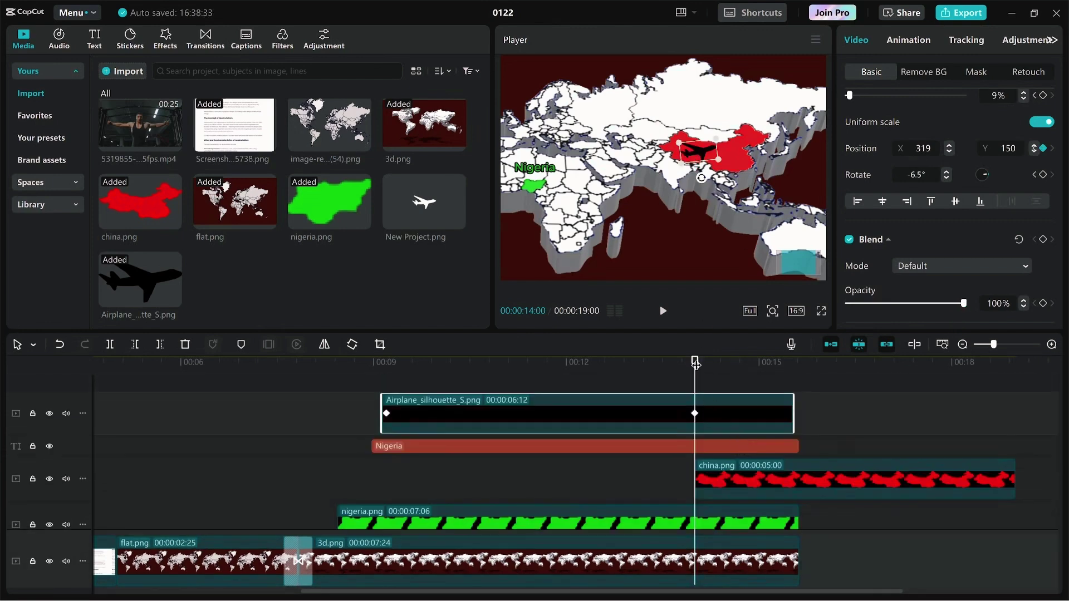
left_click(731, 479)
left_click_drag(1014, 479, 800, 480)
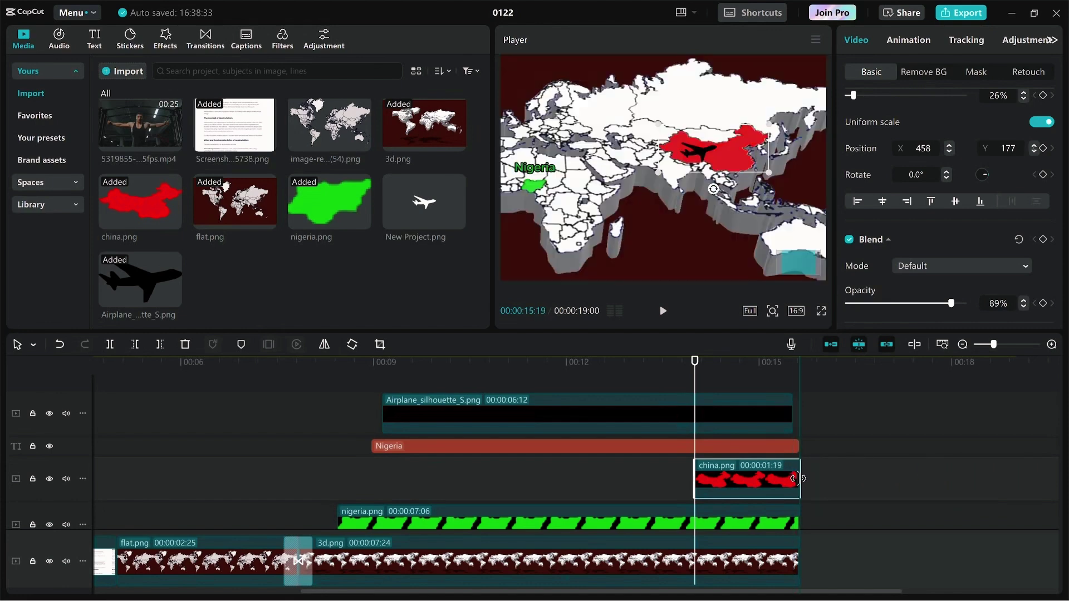
Apply the Fade In animation with a 0.5 s duration to the china.png clip.
left_click(909, 40)
left_click(1029, 117)
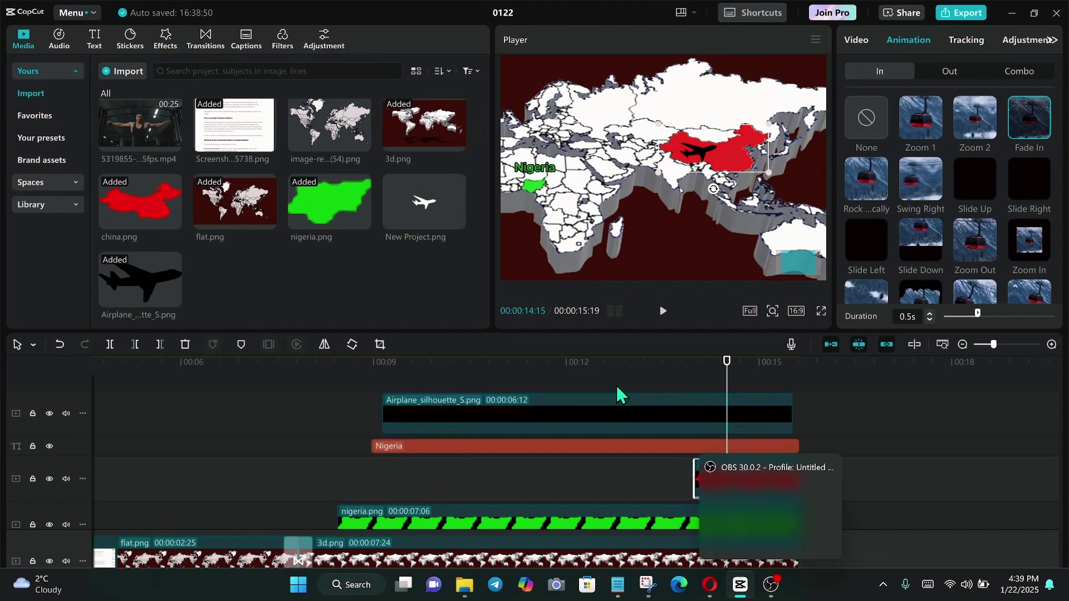
left_click(906, 446)
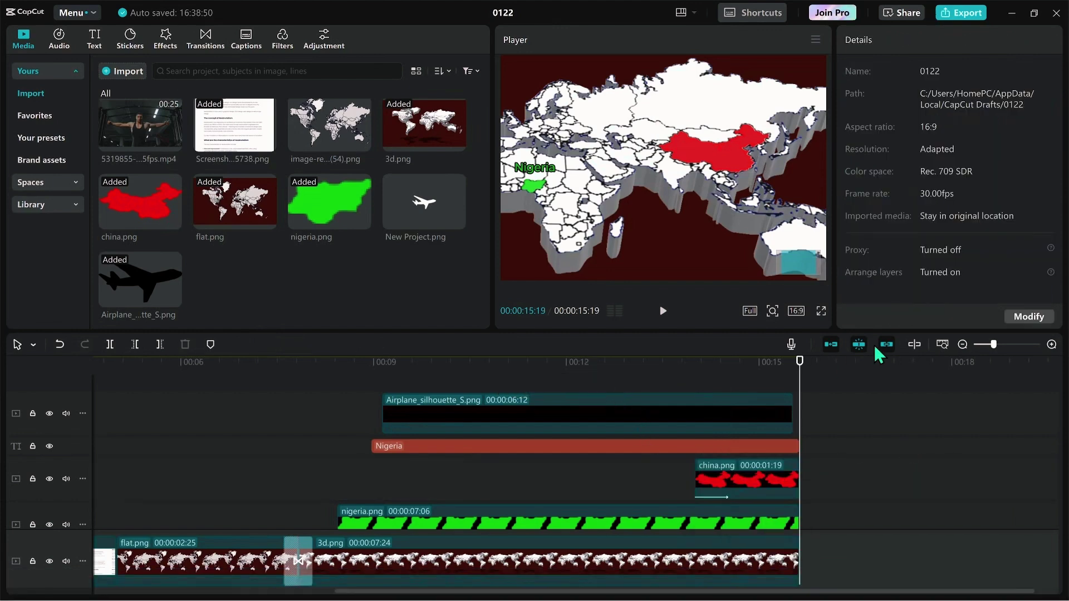
Duplicate the Nigeria text clip onto a track above it and trim the copy's start to 00:00:14:00.
left_click_drag(740, 363, 694, 363)
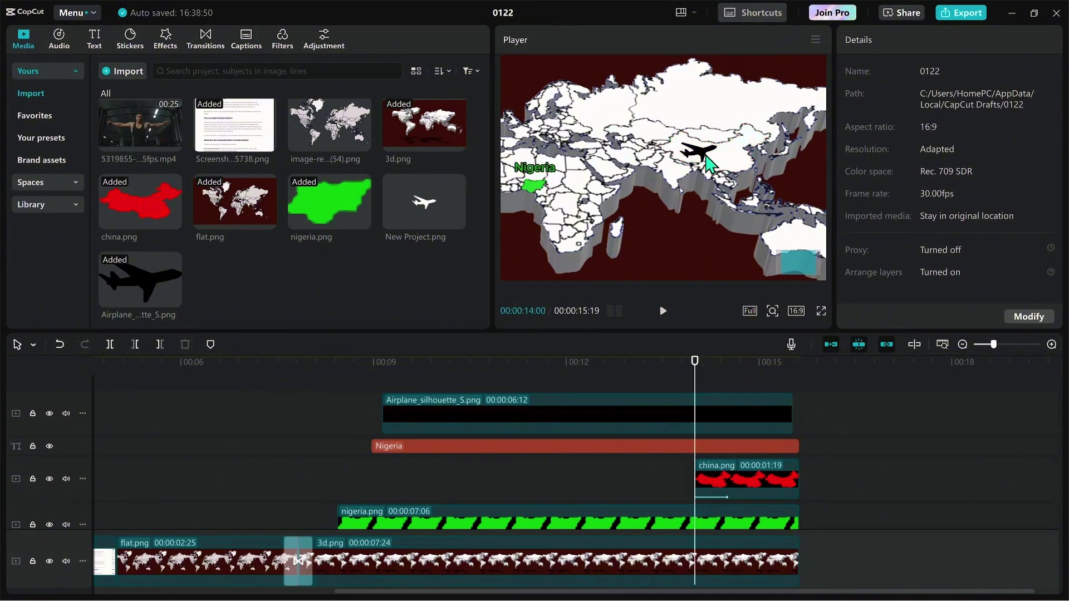
left_click(707, 447)
left_click_drag(707, 447, 711, 438, "alt")
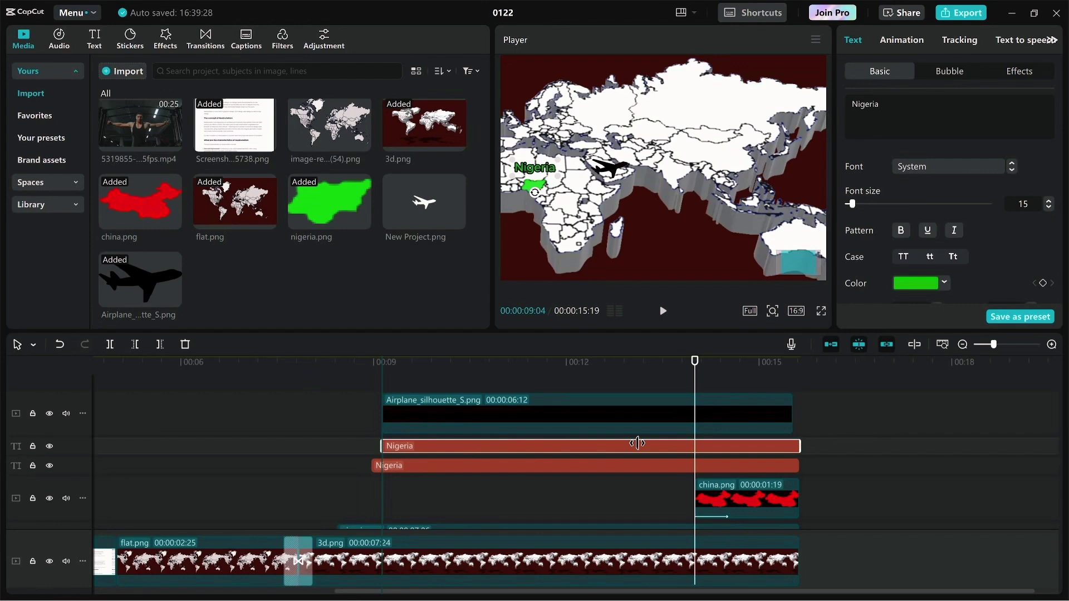
key("q")
Move the duplicated label above China on the map and change its wording to "China".
left_click(710, 371)
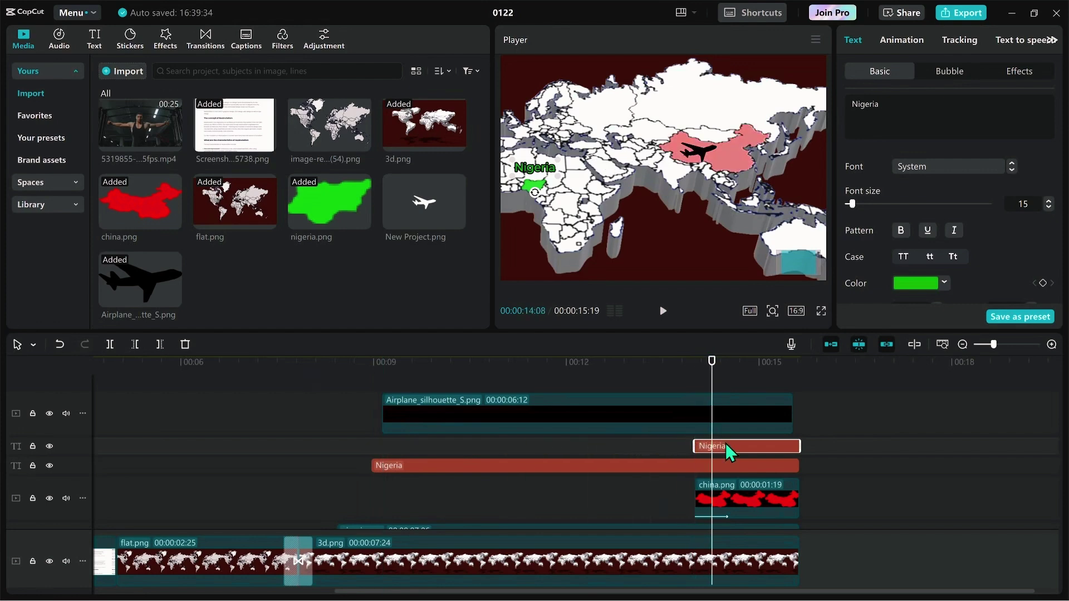
left_click_drag(538, 169, 711, 124)
type("China")
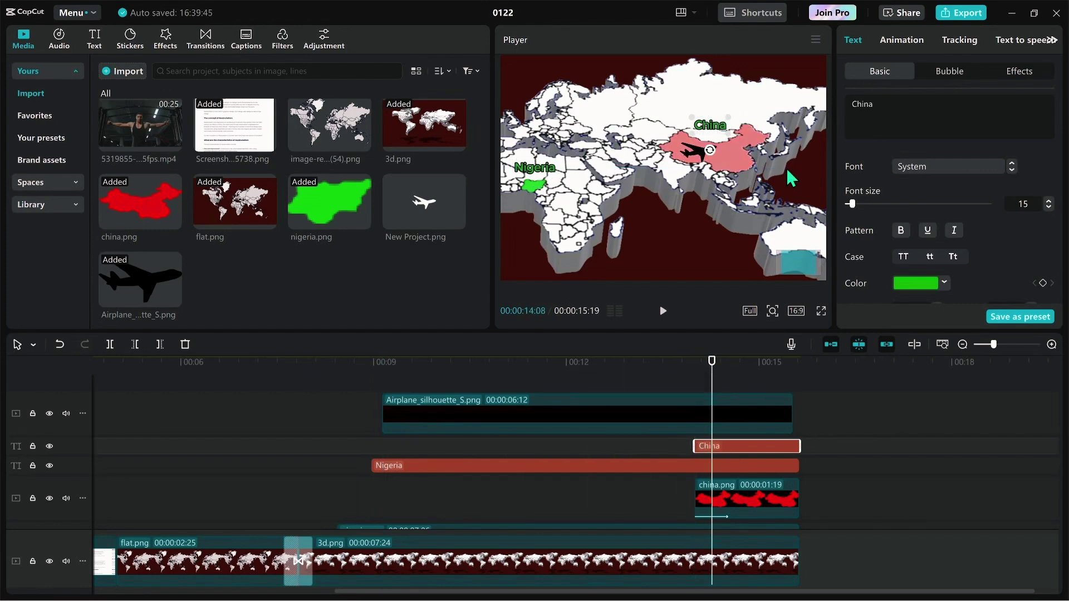
Colour the "China" label red (EC1D1D), adjust its position just above the country, and play back the flight.
left_click(944, 283)
left_click(914, 490)
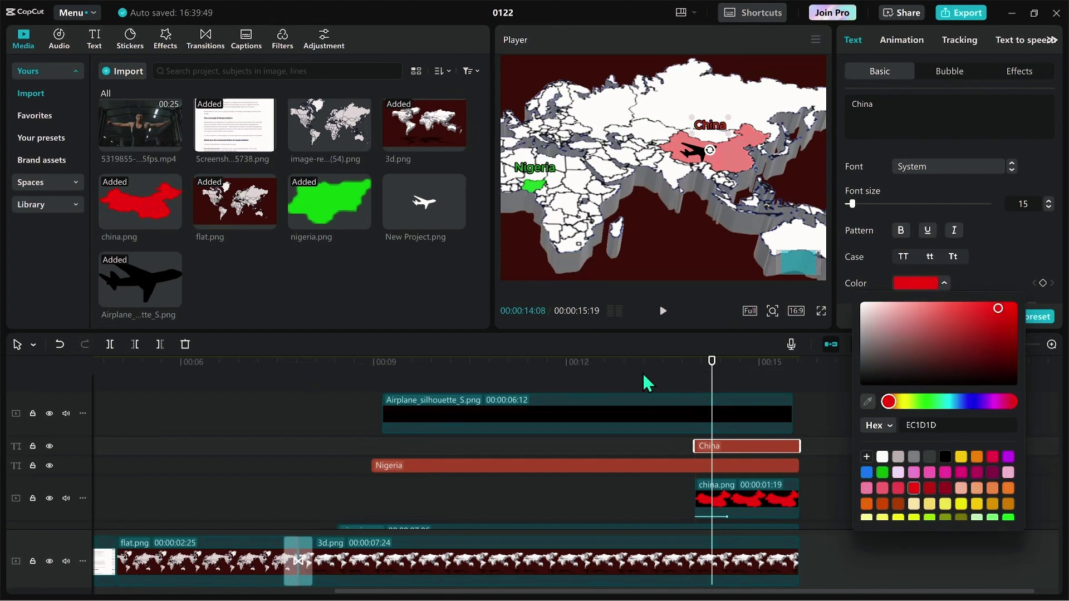
left_click(718, 365)
left_click(716, 132)
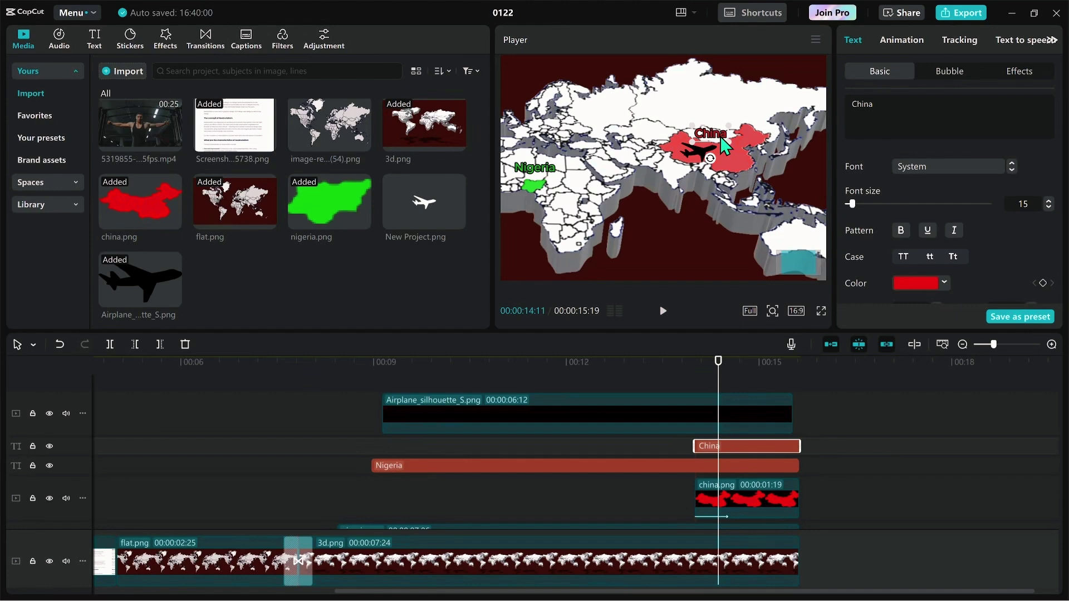
left_click(810, 445)
left_click_drag(773, 372, 763, 440)
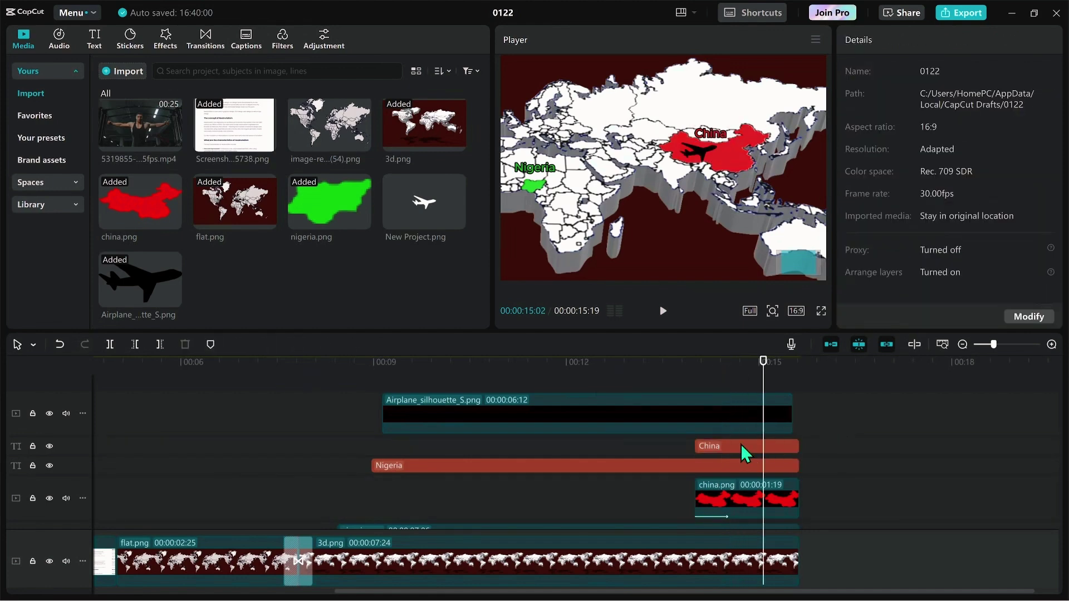
left_click(712, 134)
left_click_drag(711, 134, 711, 127)
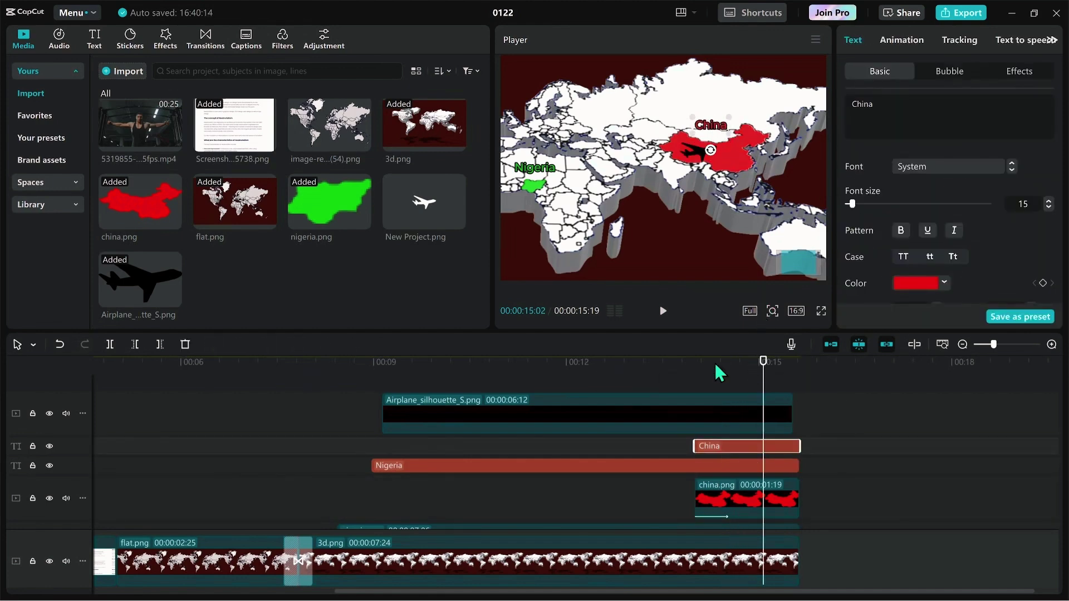
left_click_drag(720, 372, 370, 393)
key("space")
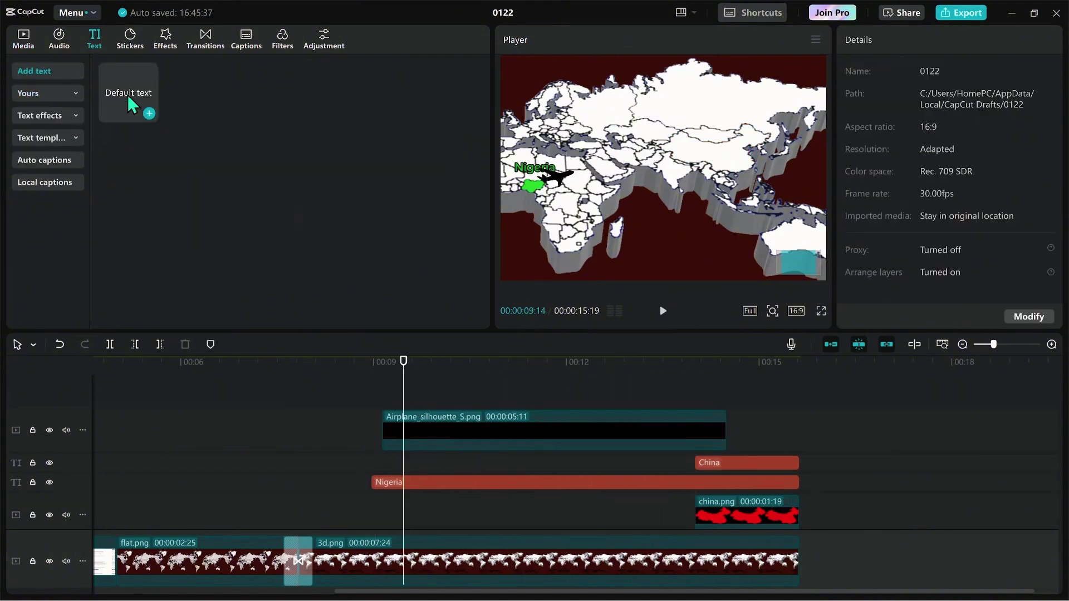
Add a text clip above the airplane track at 00:00:09:14 containing a row of underscores, coloured black (000000).
left_click_drag(143, 111, 404, 413)
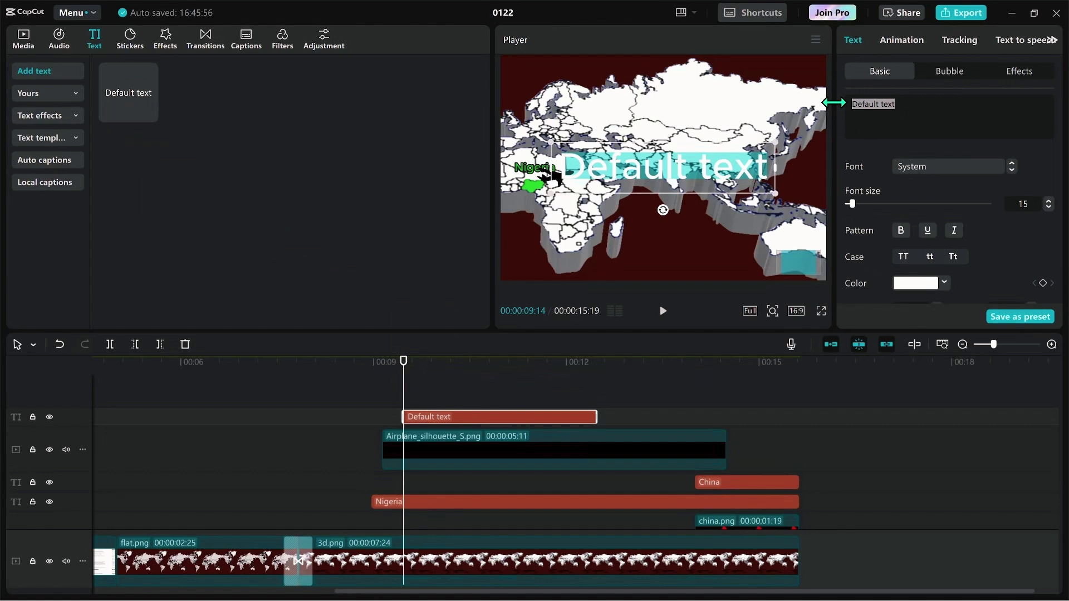
key("BackSpace")
type("_____")
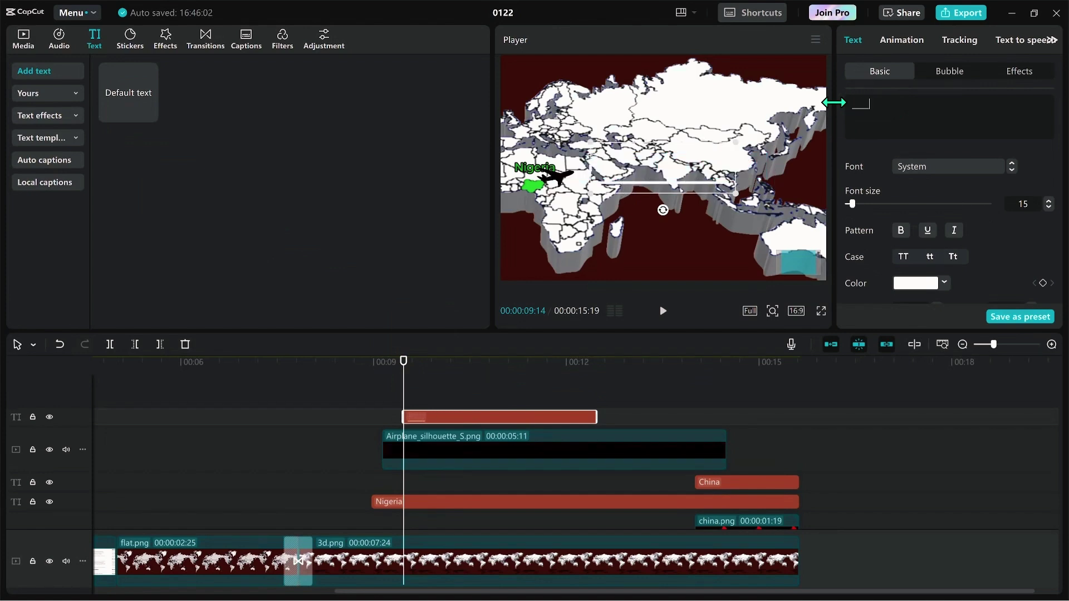
type("_______")
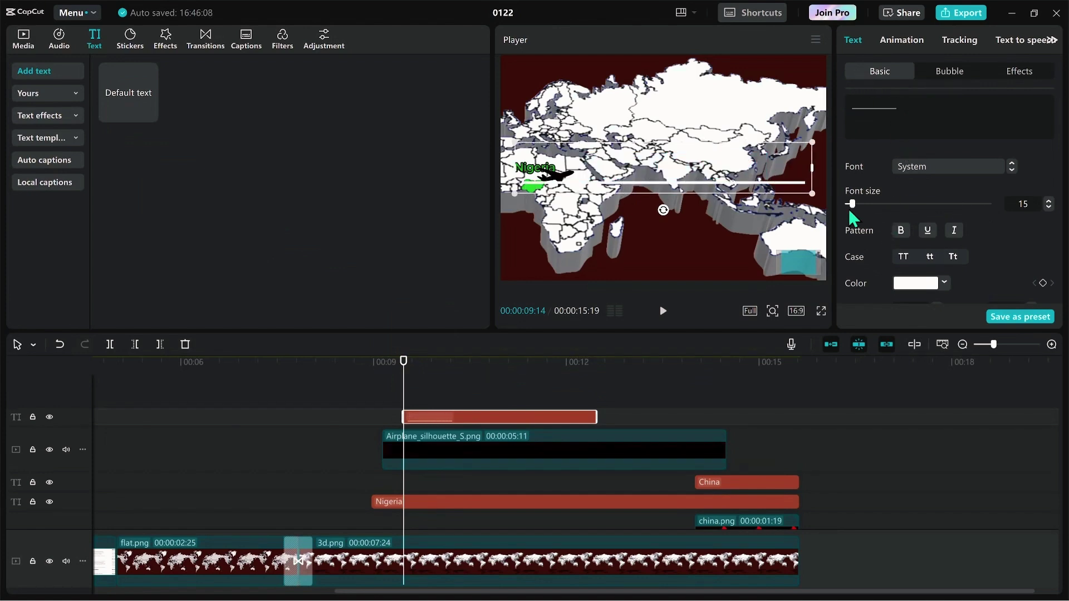
left_click(944, 283)
left_click(945, 456)
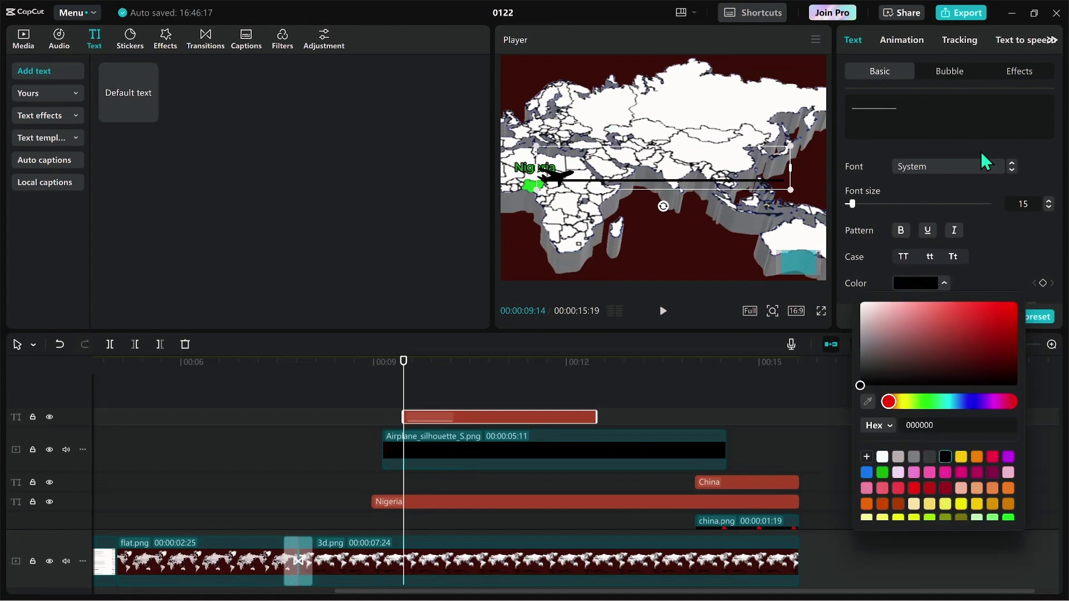
Set the underscore line's scale width to about 94%.
scroll(980, 162, "down", 10)
scroll(924, 178, "up", 2)
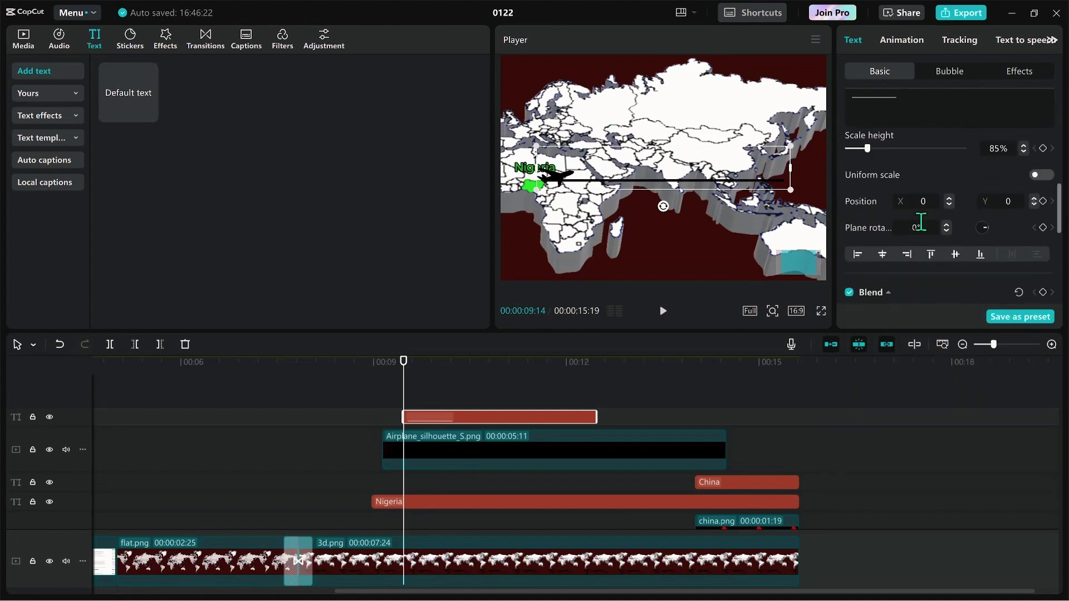
scroll(919, 221, "up", 2)
left_click_drag(870, 222, 869, 221)
left_click(1042, 287)
left_click(1043, 248)
scroll(949, 286, "up", 3)
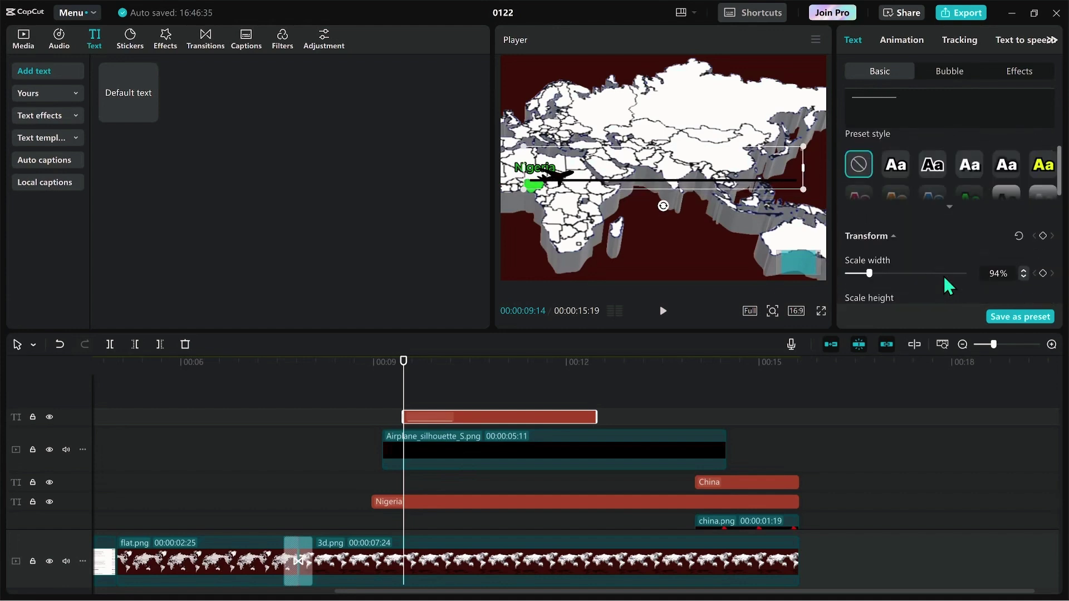
Reduce the line's font size to 11 and set its character spacing to 2 to make it dashed.
scroll(949, 286, "down", 2)
scroll(949, 286, "up", 2)
scroll(964, 238, "down", 3)
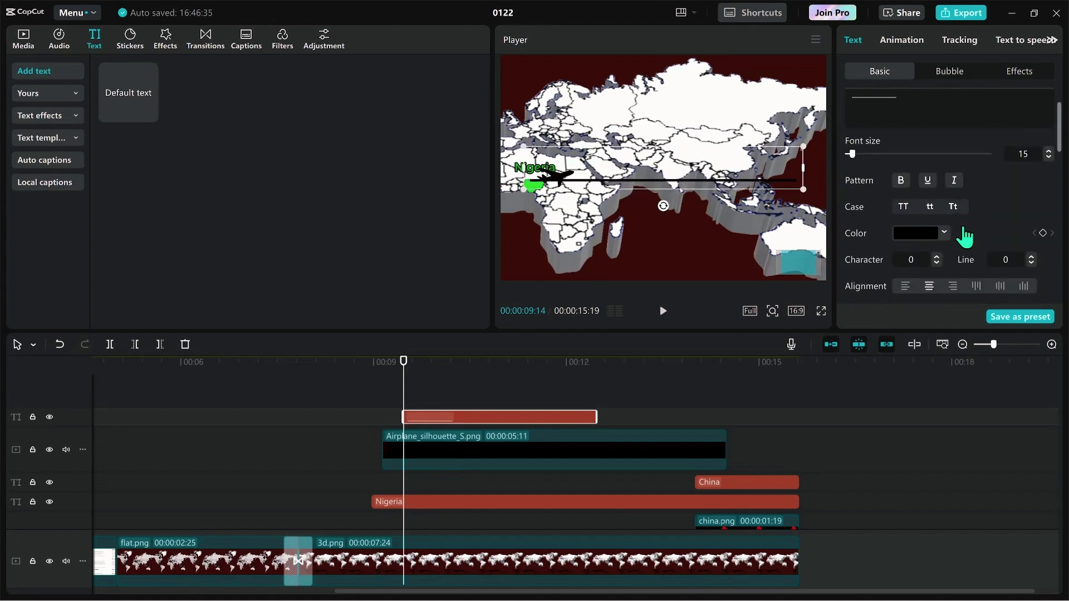
scroll(973, 218, "up", 1)
left_click(849, 154)
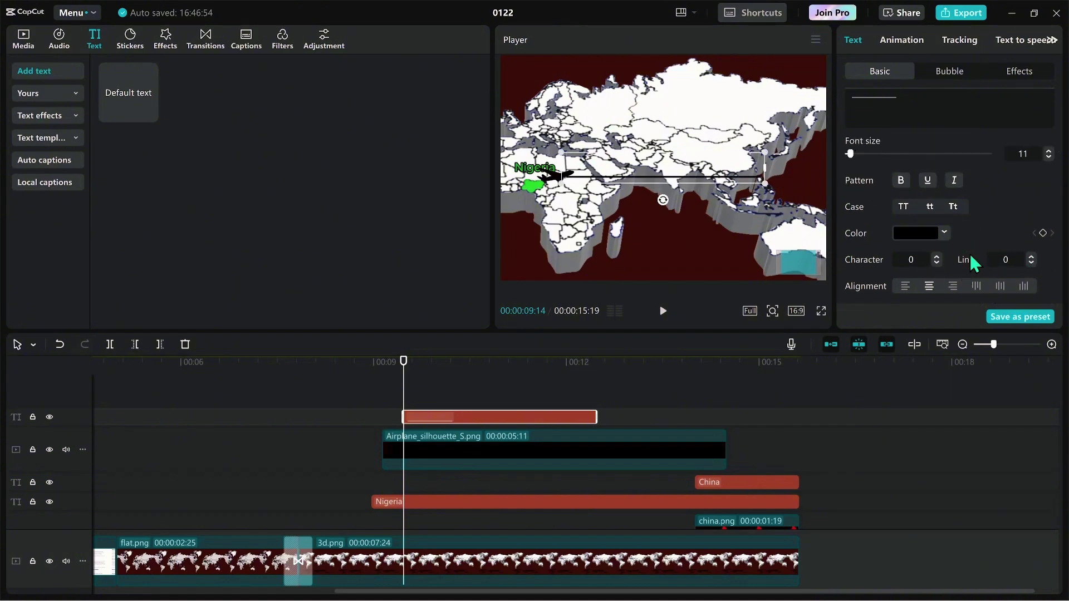
left_click(936, 263)
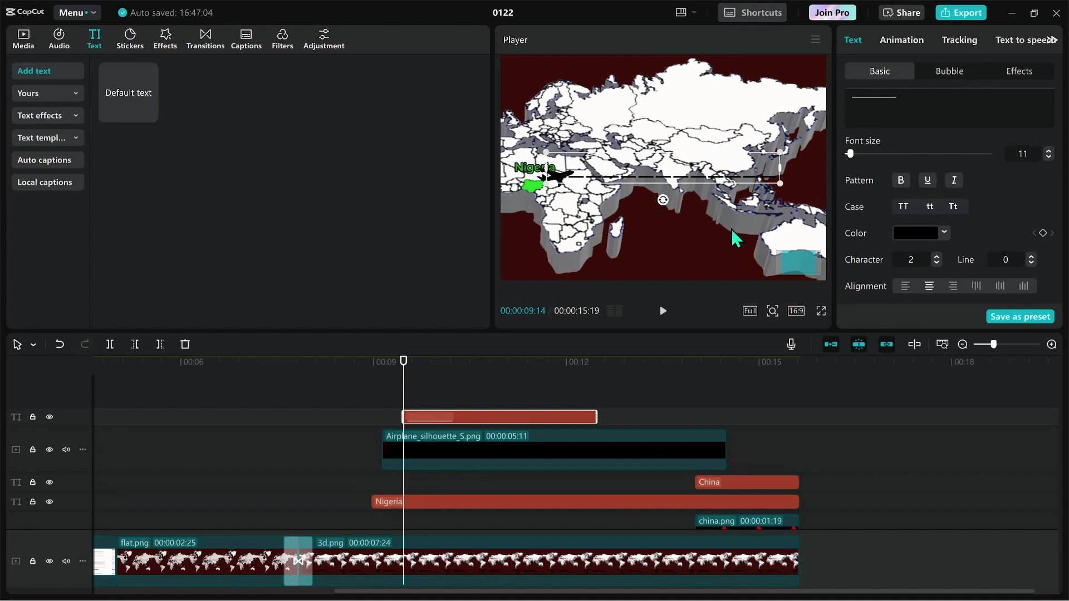
Rotate the dashed line about -10° so it rises from Nigeria towards China, and extend its clip slightly past 00:00:14:00.
mouse_move(662, 199)
left_mouse_down()
mouse_move(665, 176)
mouse_move(655, 184)
left_mouse_up()
scroll(918, 206, "down", 5)
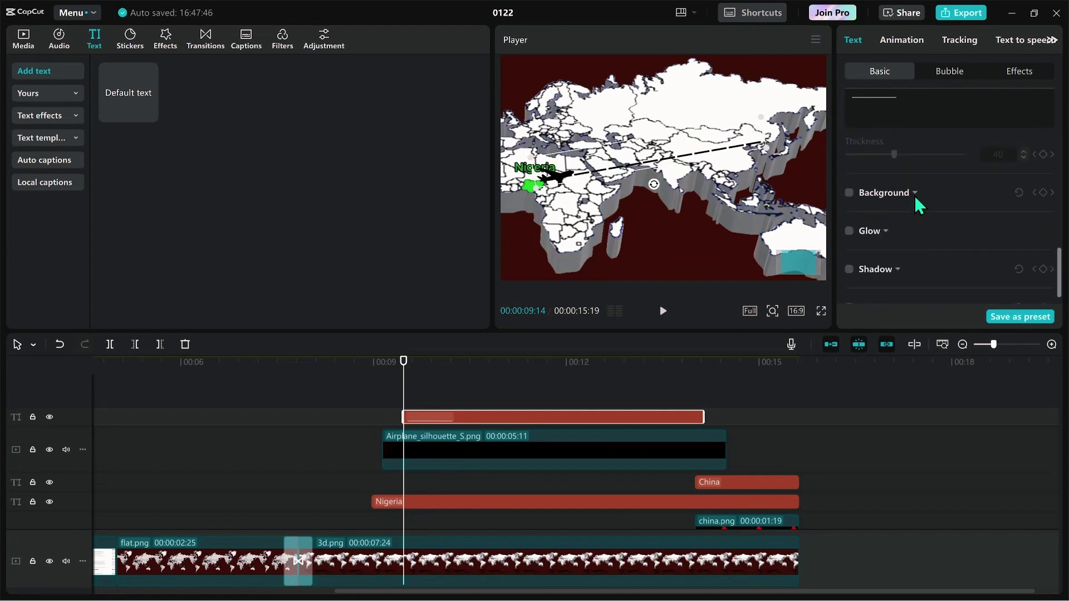
scroll(918, 206, "up", 5)
scroll(919, 206, "down", 3)
At 00:00:14:00, shorten the dashed line and reposition it to run from Nigeria to the plane over China.
left_click(691, 365)
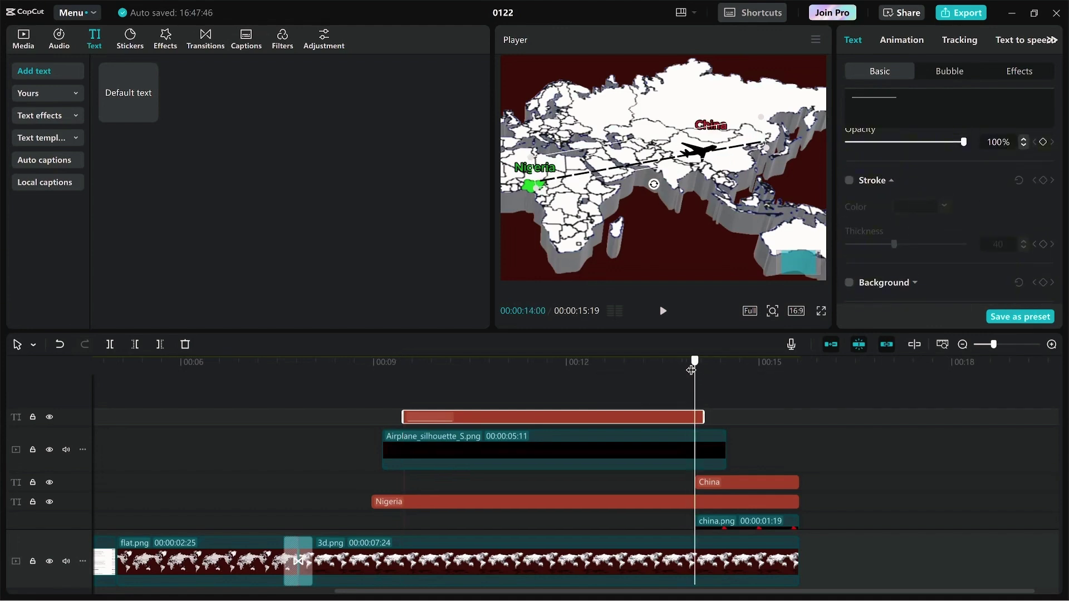
scroll(890, 232, "up", 2)
scroll(890, 238, "down", 4)
scroll(887, 238, "up", 3)
scroll(890, 237, "down", 2)
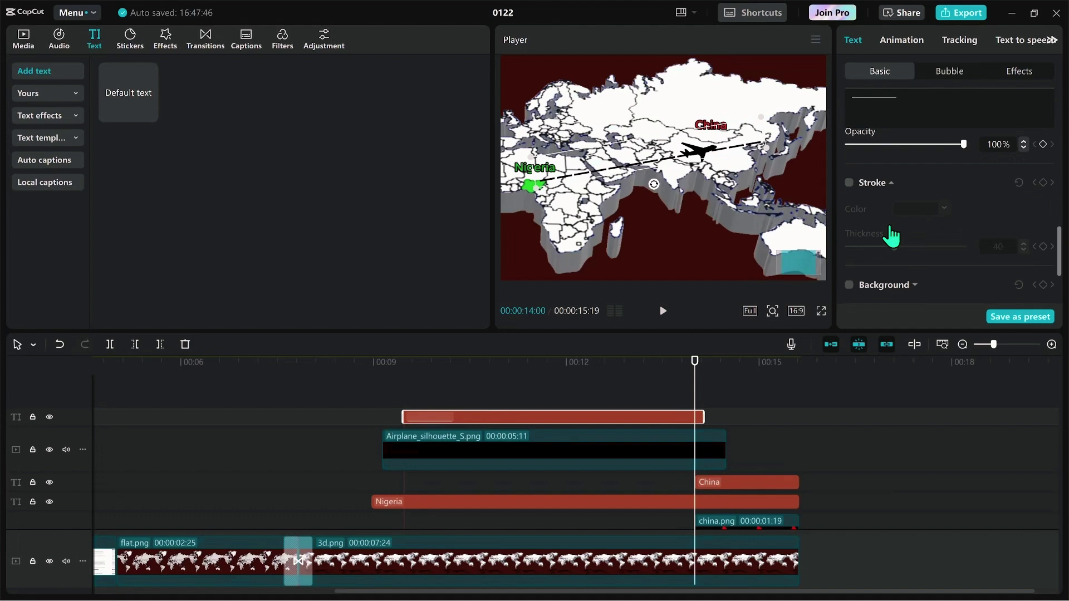
scroll(890, 237, "down", 1)
scroll(874, 222, "up", 4)
left_click_drag(859, 212, 865, 210)
left_click_drag(599, 179, 580, 186)
Add a yellow stroke with a thickness of about 19 to the dashed line.
scroll(883, 249, "down", 4)
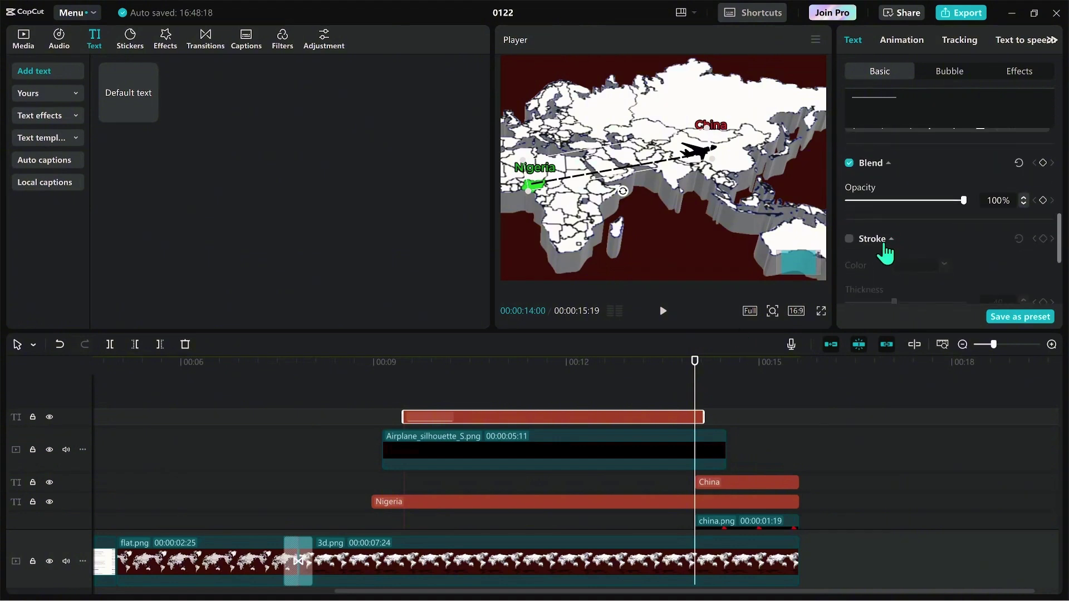
left_click(849, 240)
left_click(923, 266)
left_click(976, 487)
left_click(976, 438)
left_click(907, 273)
scroll(907, 273, "down", 1)
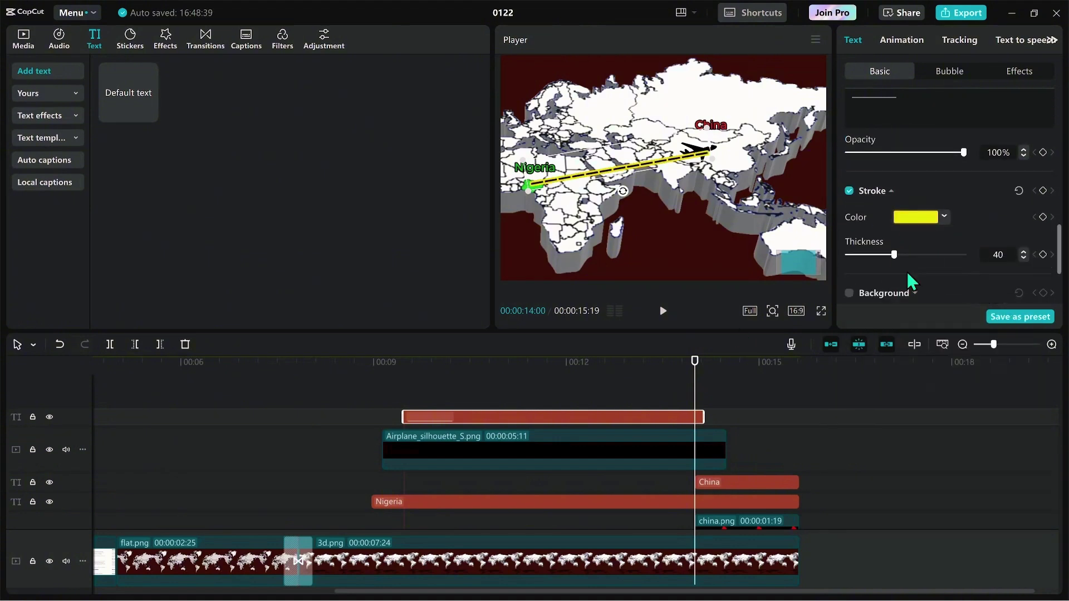
left_click_drag(893, 255, 866, 255)
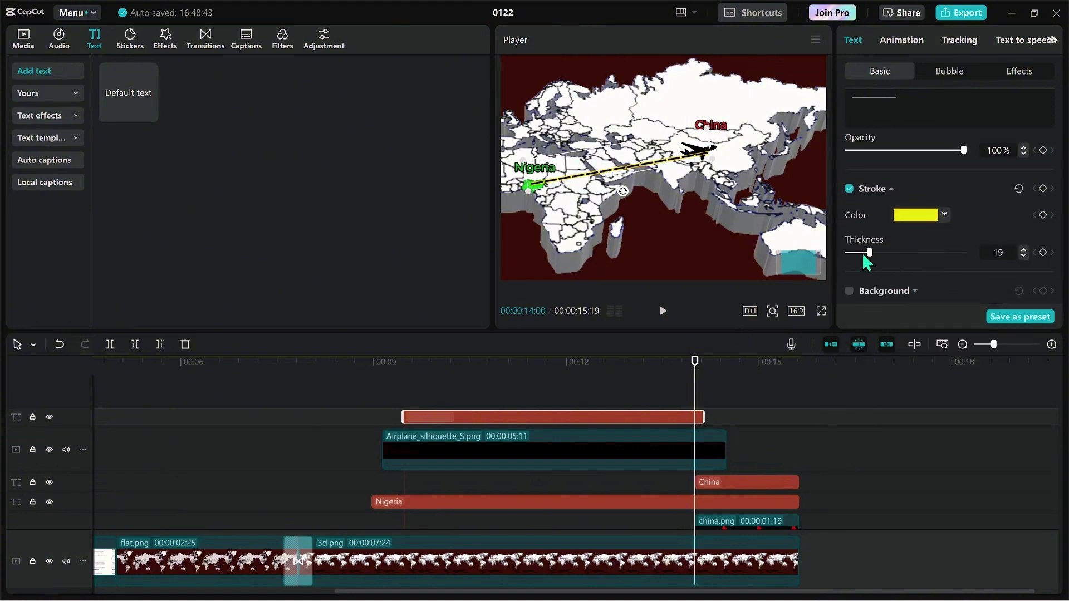
Reduce the line's font size to 8 and place its clip below the airplane track, matching the airplane clip's length.
scroll(945, 188, "up", 6)
left_click_drag(852, 204, 847, 203)
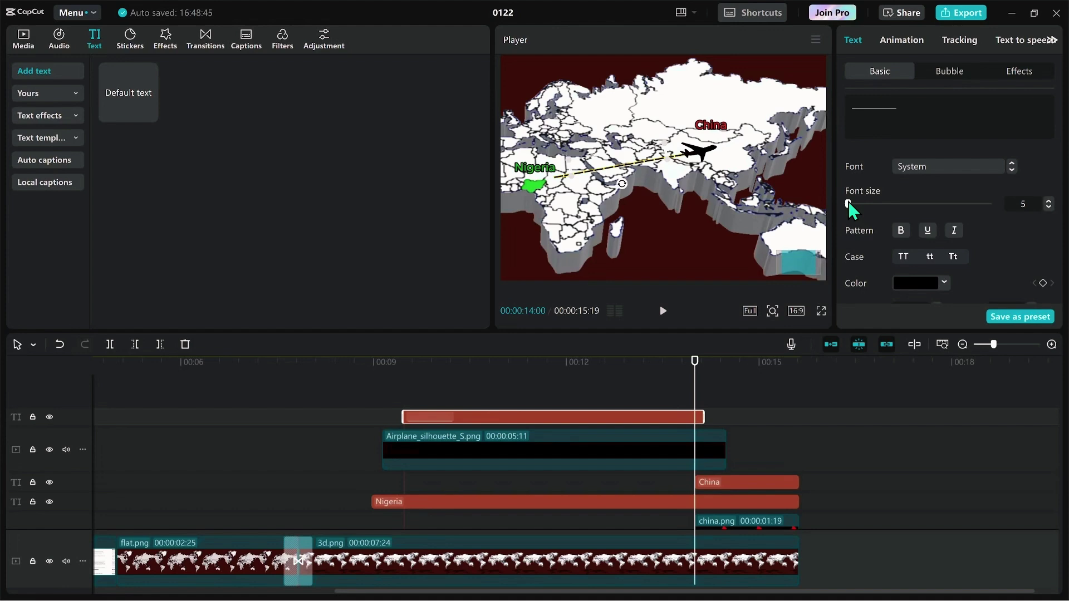
scroll(924, 251, "down", 5)
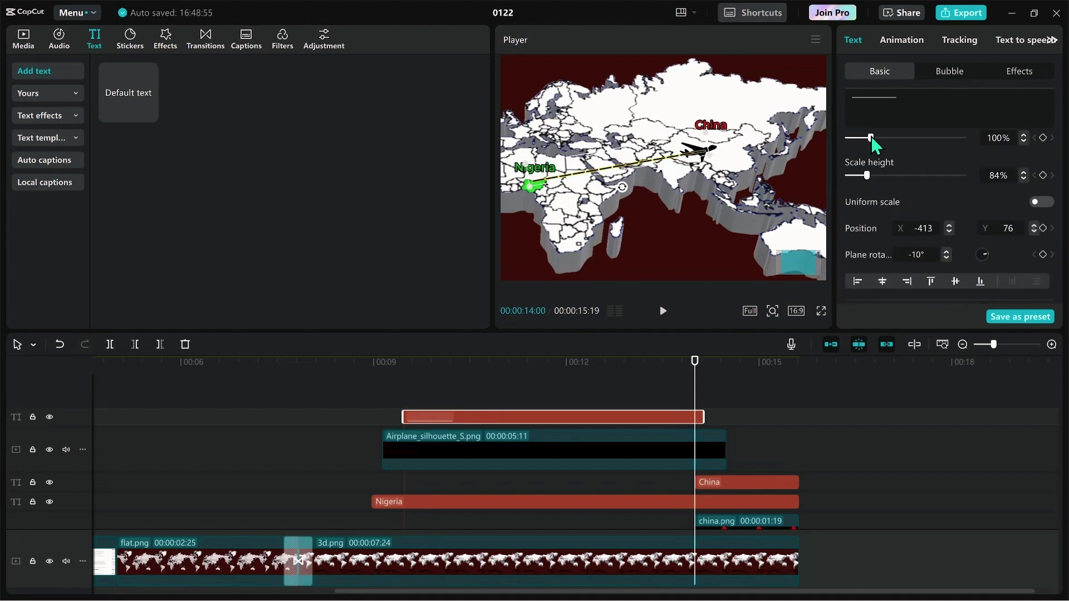
scroll(746, 401, "down", 1)
left_click_drag(583, 383, 601, 447)
Turn the dashed line text into a compound clip and apply a Horizontal mask to it.
right_click(544, 426)
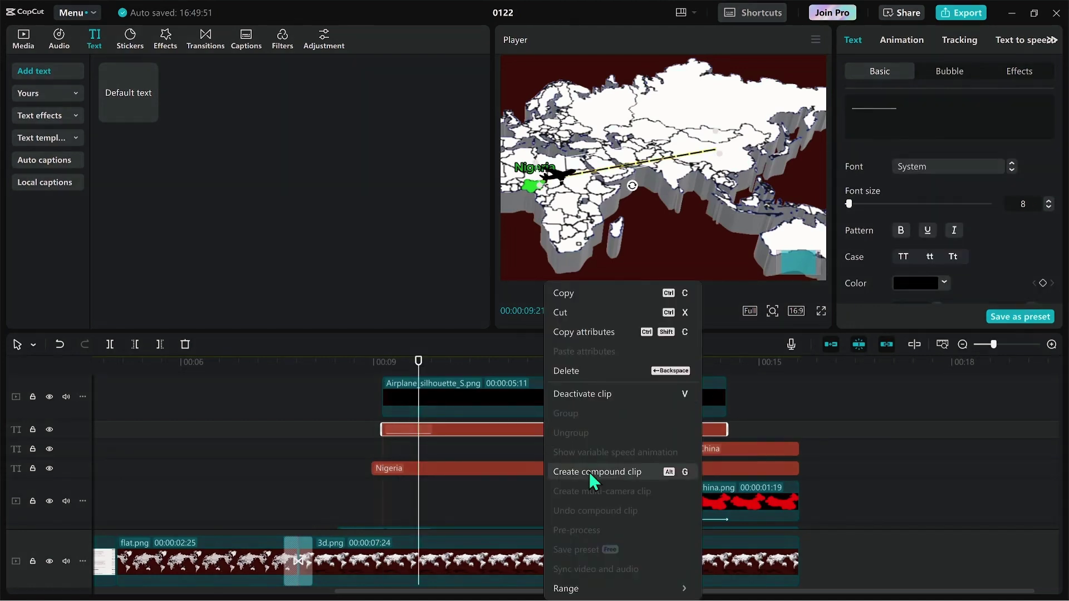
left_click(589, 472)
left_click(976, 71)
left_click(920, 147)
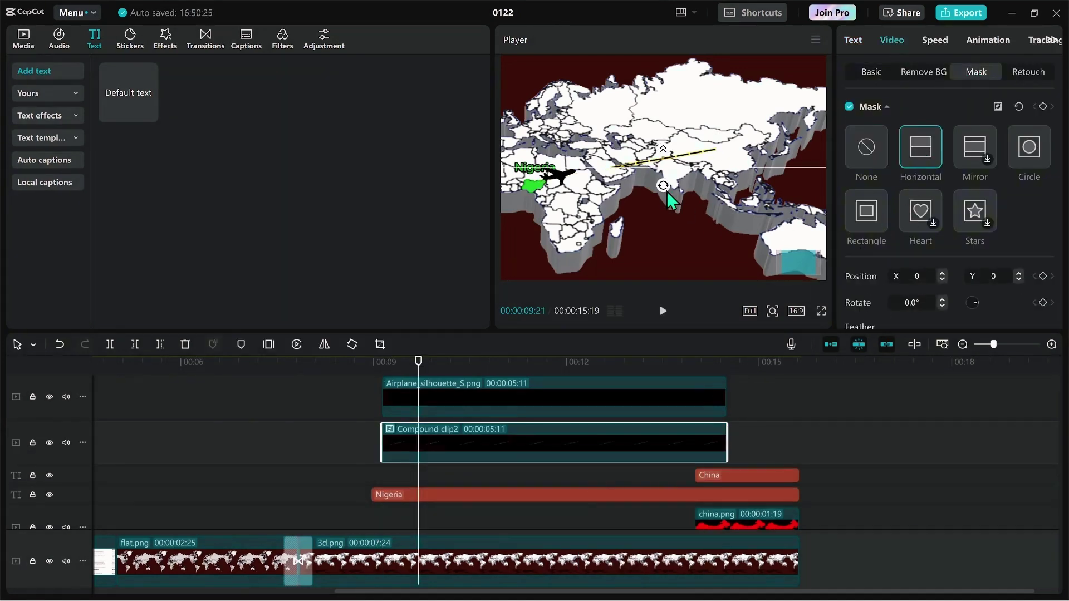
Rotate the mask to -96°, move it to X -553, Y -77 to hide the line, and keyframe it at 00:00:09:04.
left_click_drag(673, 201, 655, 168)
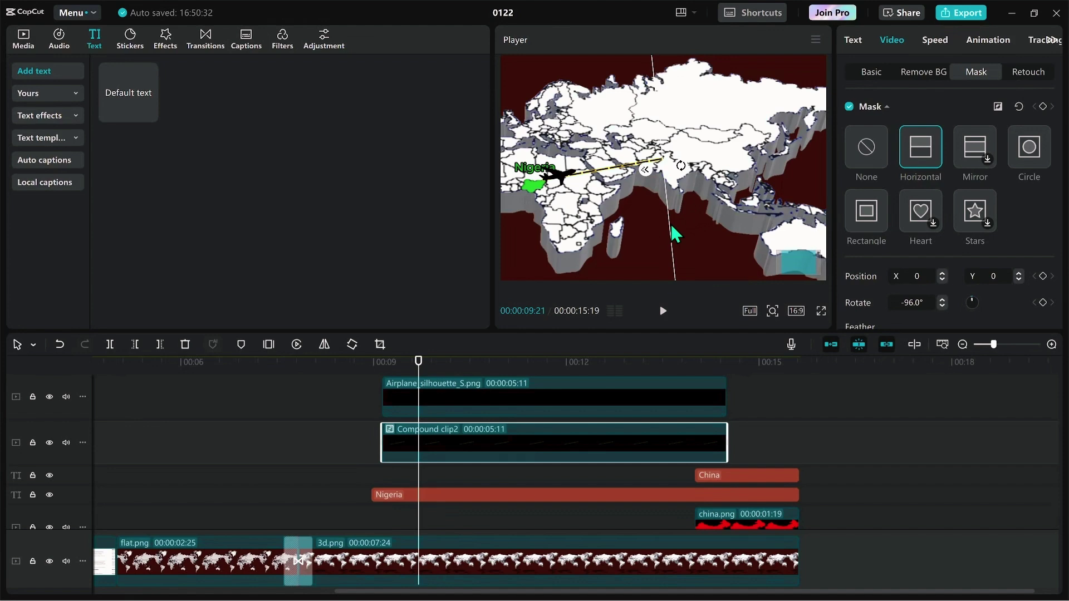
left_click_drag(672, 227, 541, 250)
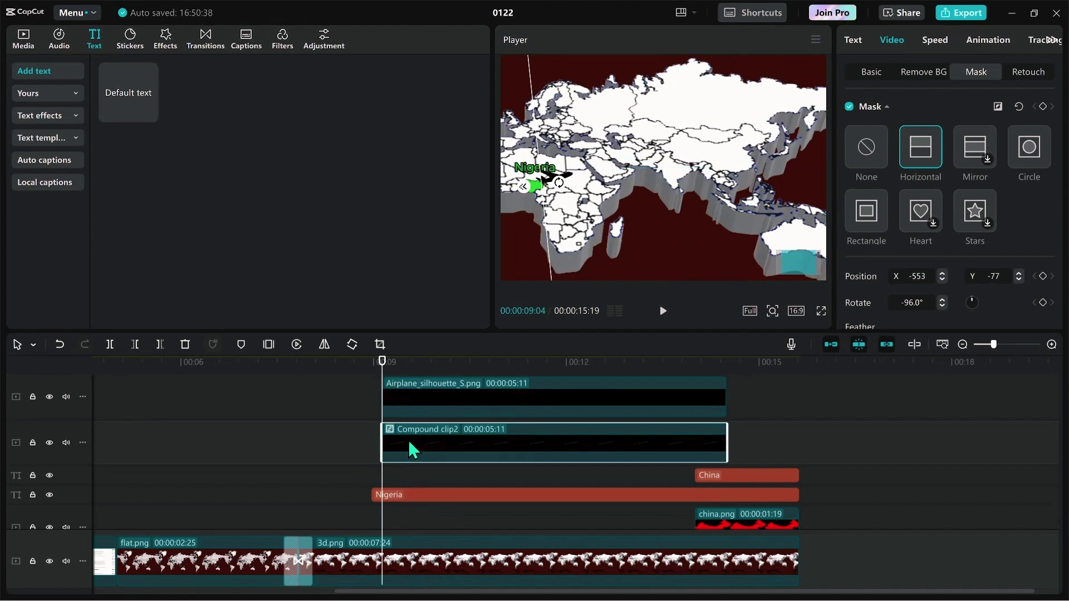
left_click(1042, 276)
left_click(1042, 106)
Set the mask's feather to 5 and move the mask to X 183, Y -40 at 00:00:14:13 to reveal the line.
scroll(1043, 284, "down", 1)
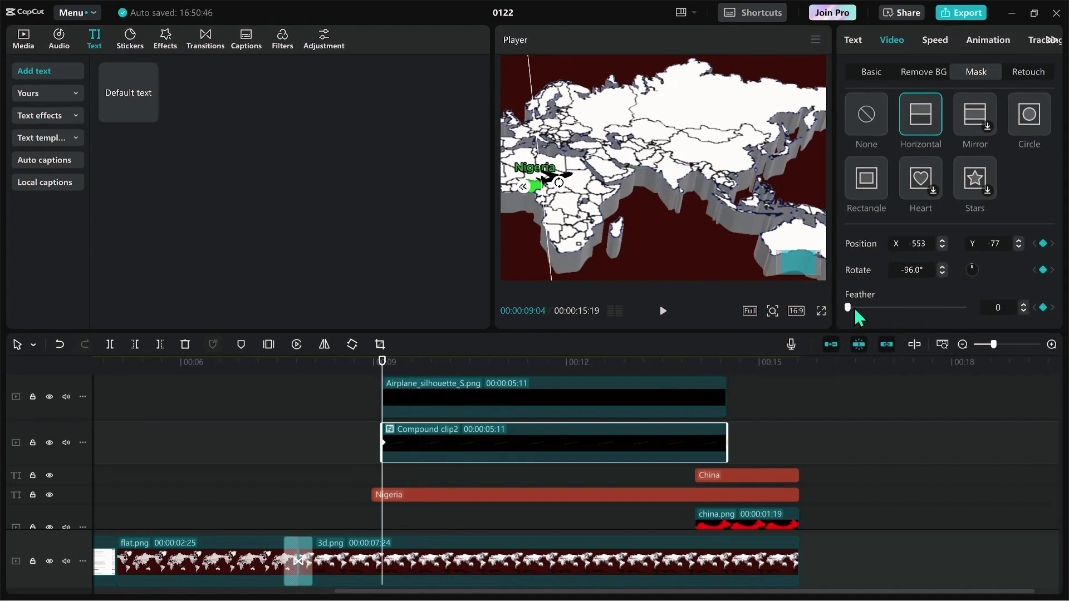
left_click_drag(383, 367, 723, 373)
scroll(500, 403, "up", 1)
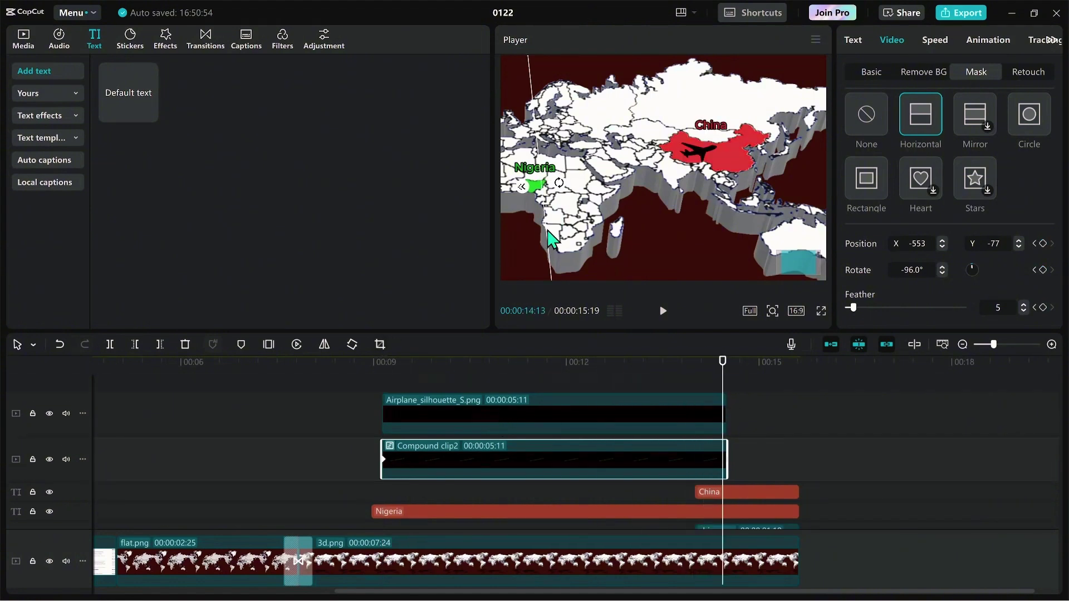
left_click_drag(548, 233, 713, 236)
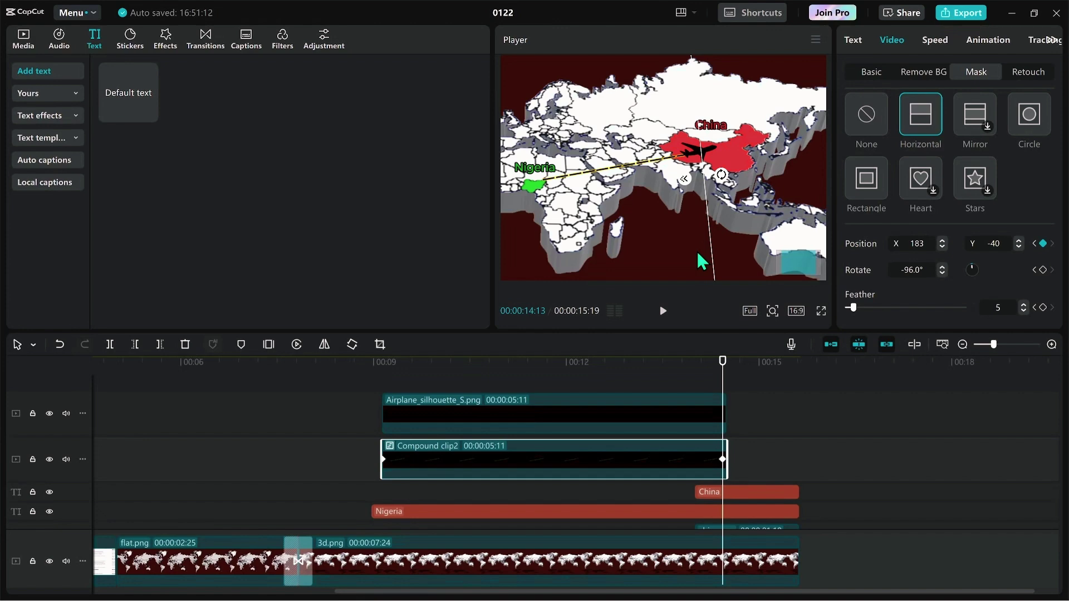
Enable Curve on the line text inside the compound clip, then align the arc's start with Nigeria on the main timeline.
double_click(429, 430)
left_click(392, 444)
scroll(908, 201, "down", 5)
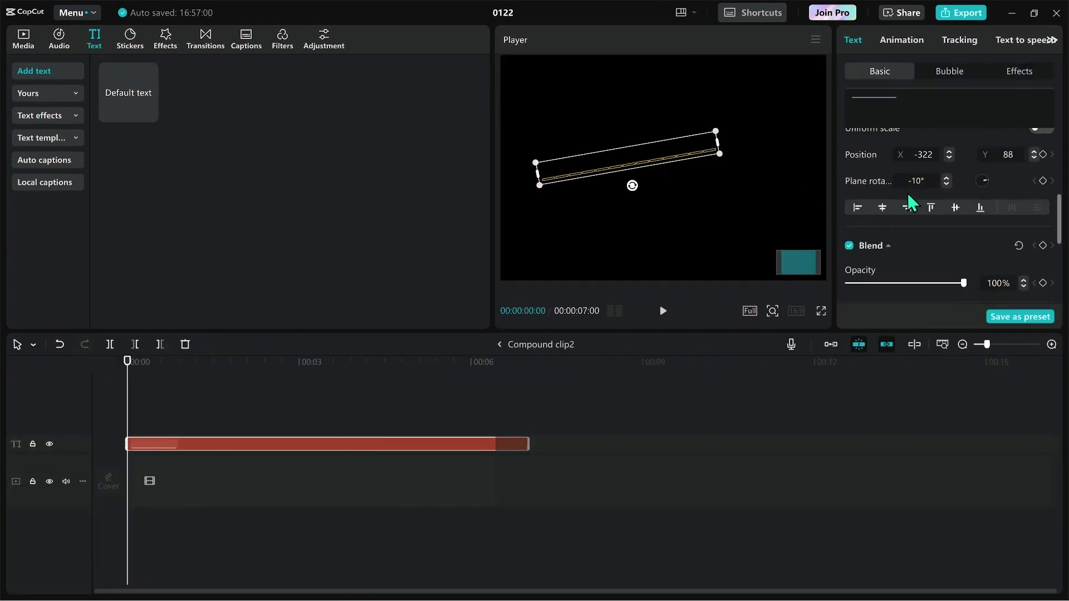
scroll(909, 202, "down", 6)
left_click(849, 285)
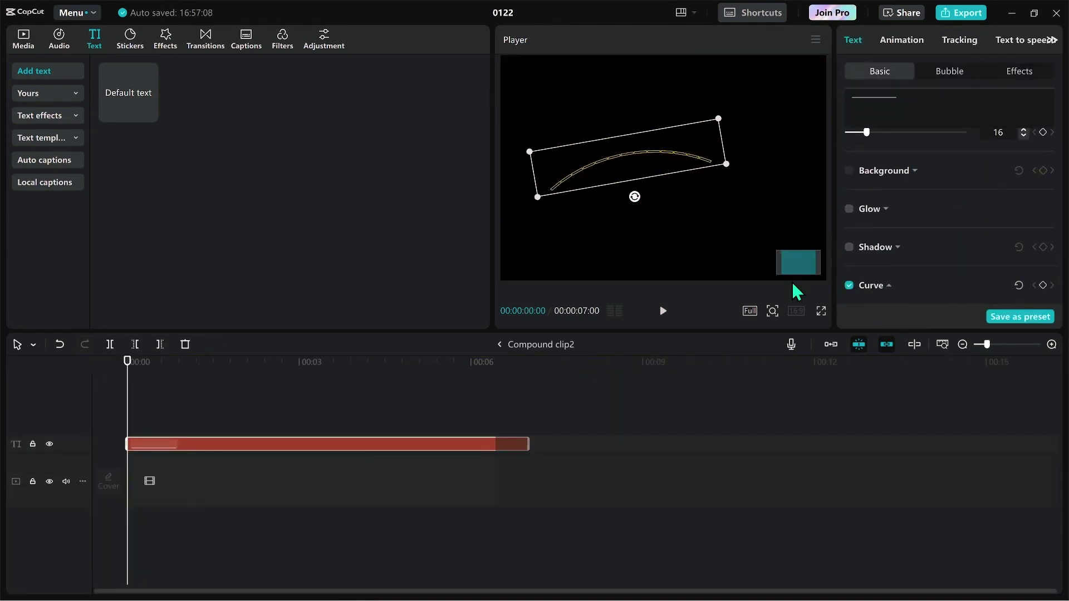
left_click(494, 346)
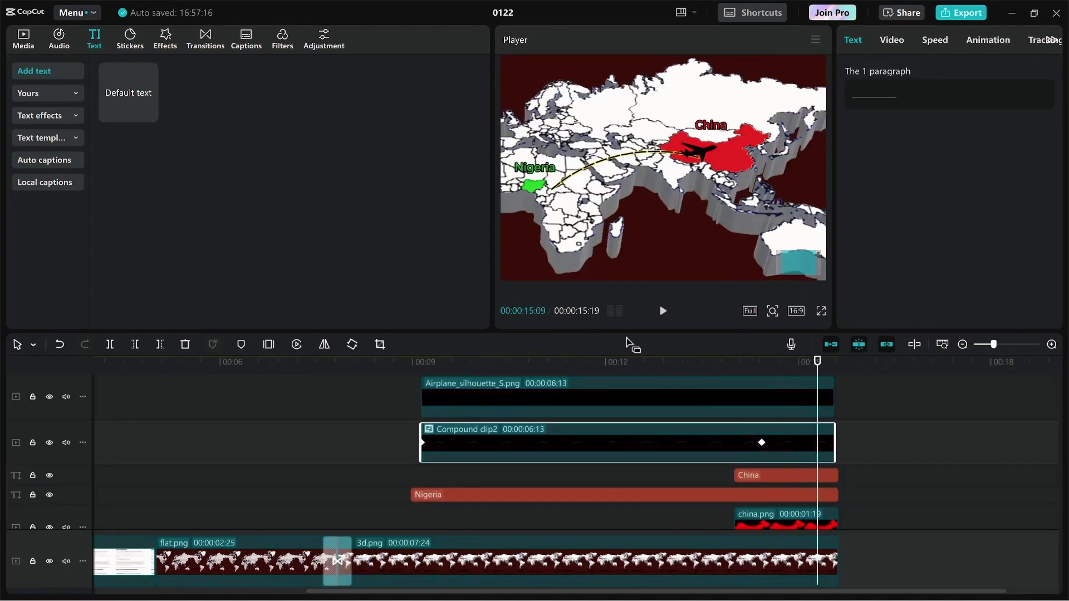
left_click_drag(620, 158, 603, 153)
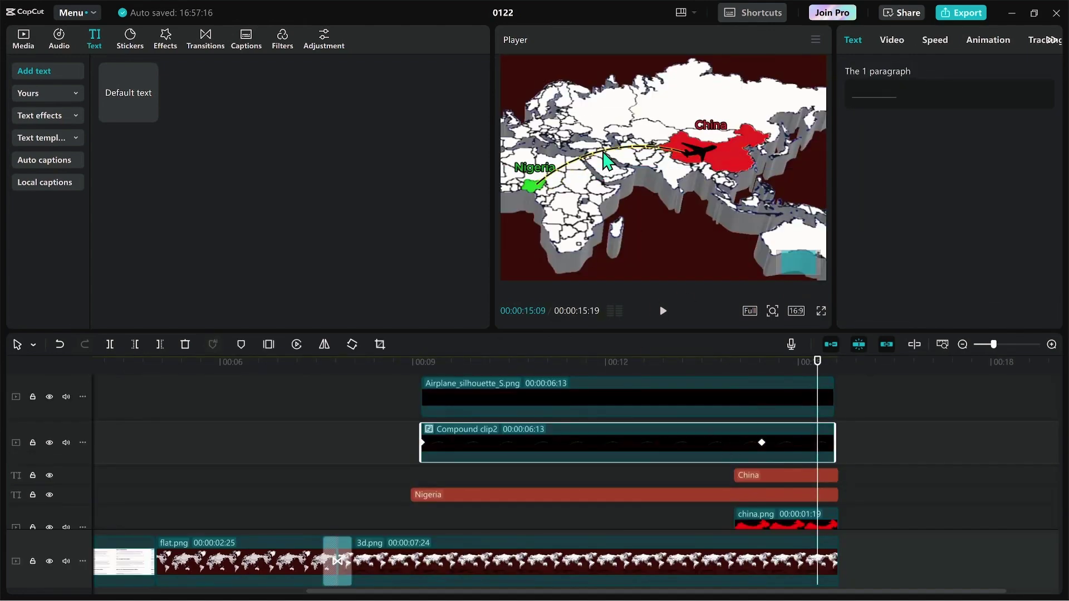
Add position keyframes to the airplane clip up to 00:00:10:15 so the plane follows the first part of the arc.
left_click_drag(426, 361, 462, 377)
left_click(622, 405)
right_click(494, 396)
left_click(515, 450)
mouse_move(564, 183)
left_mouse_down()
mouse_move(563, 173)
mouse_move(577, 194)
mouse_move(572, 164)
left_mouse_up()
left_click(483, 361)
left_click_drag(498, 362, 509, 361)
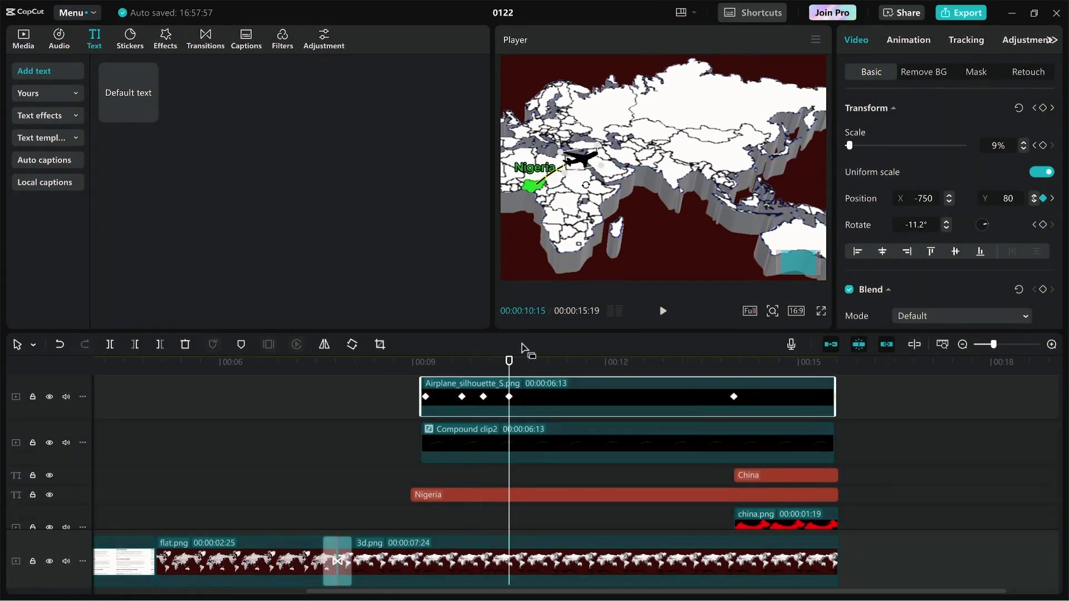
Keyframe the plane's position along the rising middle of the arc until it nears the crest.
left_click(528, 362)
left_click_drag(592, 164, 617, 148)
left_click(558, 362)
left_click(572, 361)
left_click_drag(574, 362, 597, 362)
left_click_drag(628, 151, 635, 147)
left_click(611, 363)
Keyframe the airplane's position over the crest of the dashed arc up to about 00:00:13:01.
left_click_drag(635, 170, 635, 143)
left_click_drag(611, 363, 629, 363)
left_click_drag(644, 149, 645, 172)
left_click(642, 365)
left_click_drag(641, 365, 663, 364)
left_click_drag(657, 149, 660, 150)
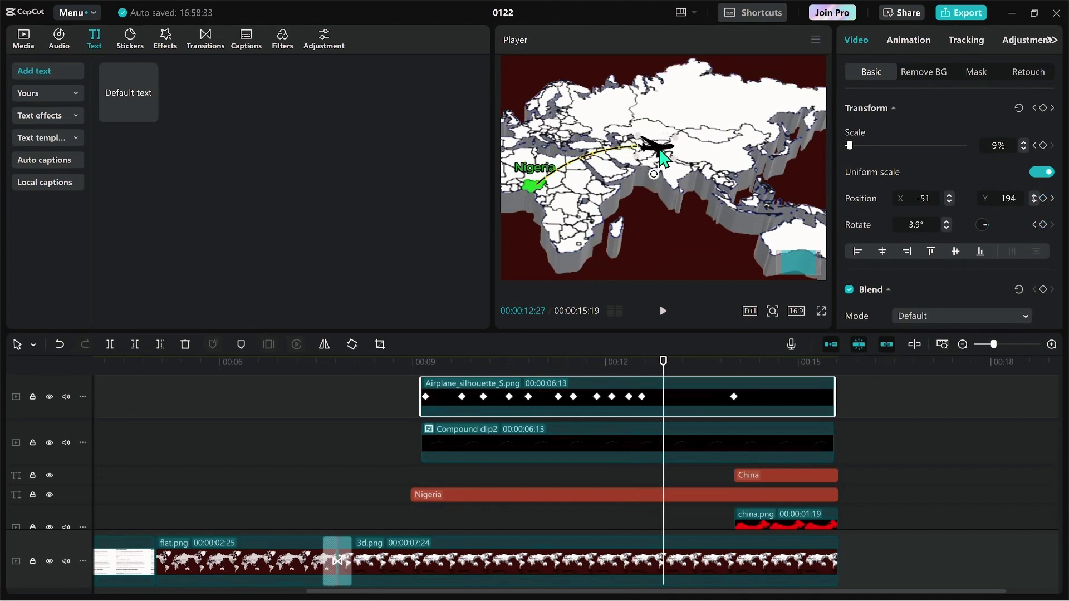
left_click_drag(667, 373, 682, 373)
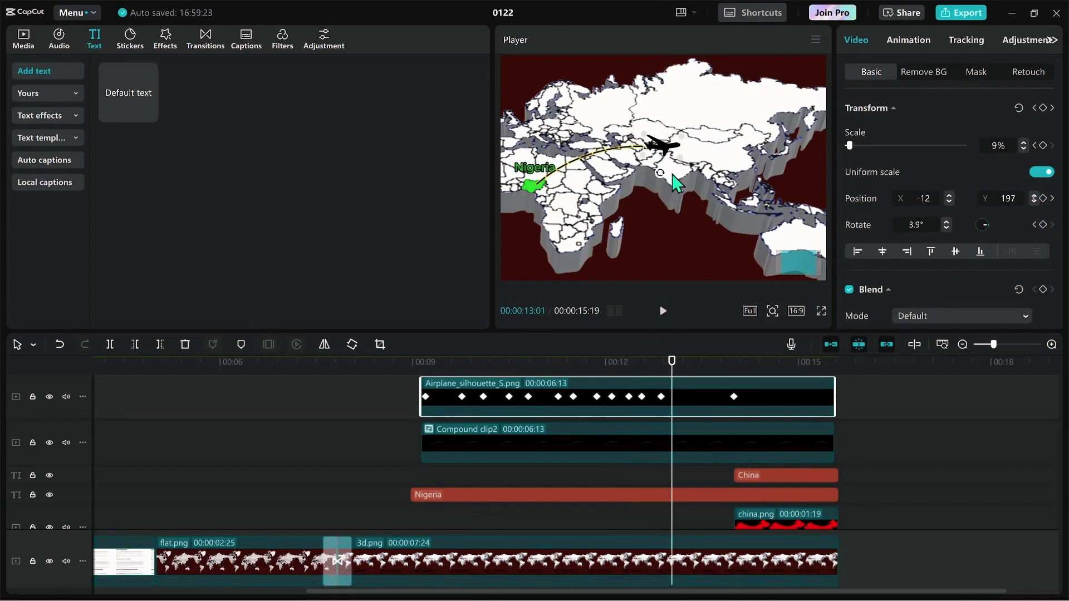
Keyframe the airplane's position down the descending part of the arc until it reaches China.
left_click_drag(661, 174, 658, 174)
left_click_drag(671, 364, 682, 364)
left_click_drag(667, 149, 667, 149)
left_click_drag(683, 364, 705, 364)
left_click_drag(677, 152, 678, 153)
left_click_drag(707, 363, 721, 365)
left_click_drag(697, 163, 695, 163)
Play back the plane animation to check that it follows the arc from Nigeria to China.
key("Right")
key("Right")
key("Right")
key("Right")
key("Right")
key("Right")
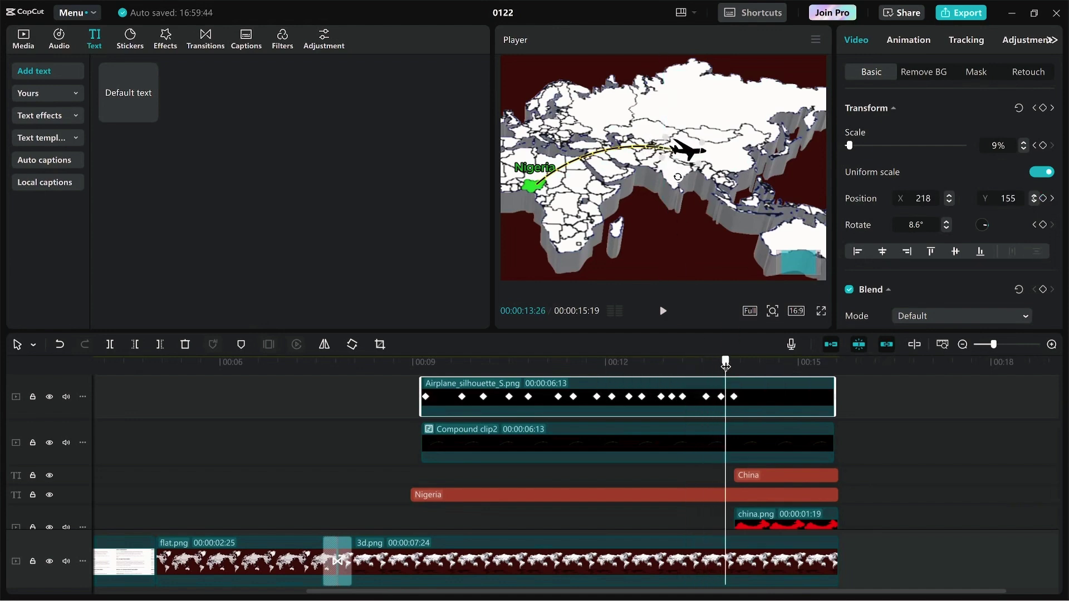
key("space")
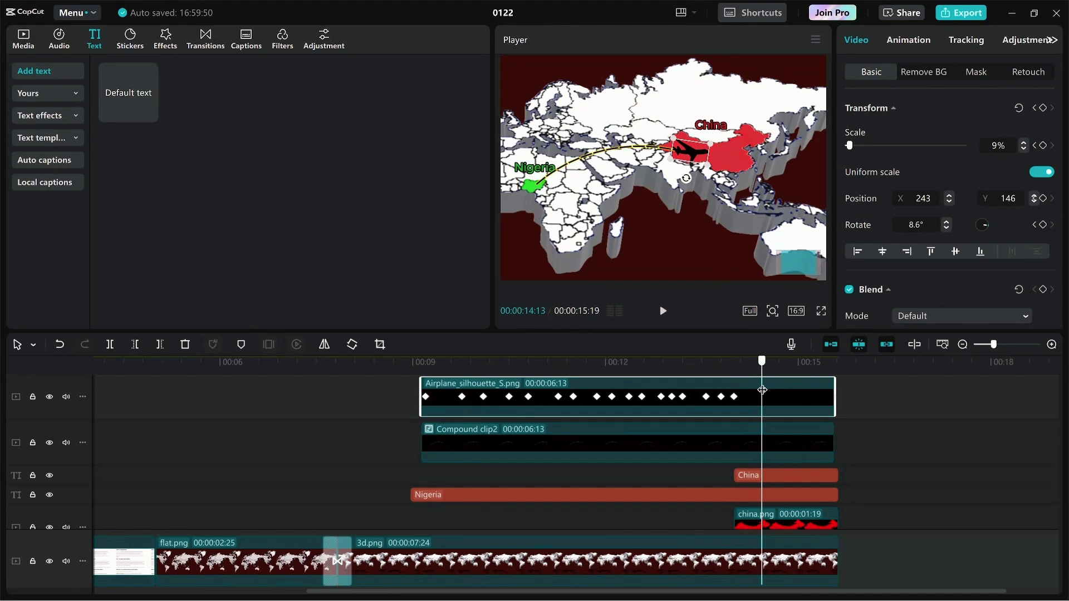
left_click(394, 406)
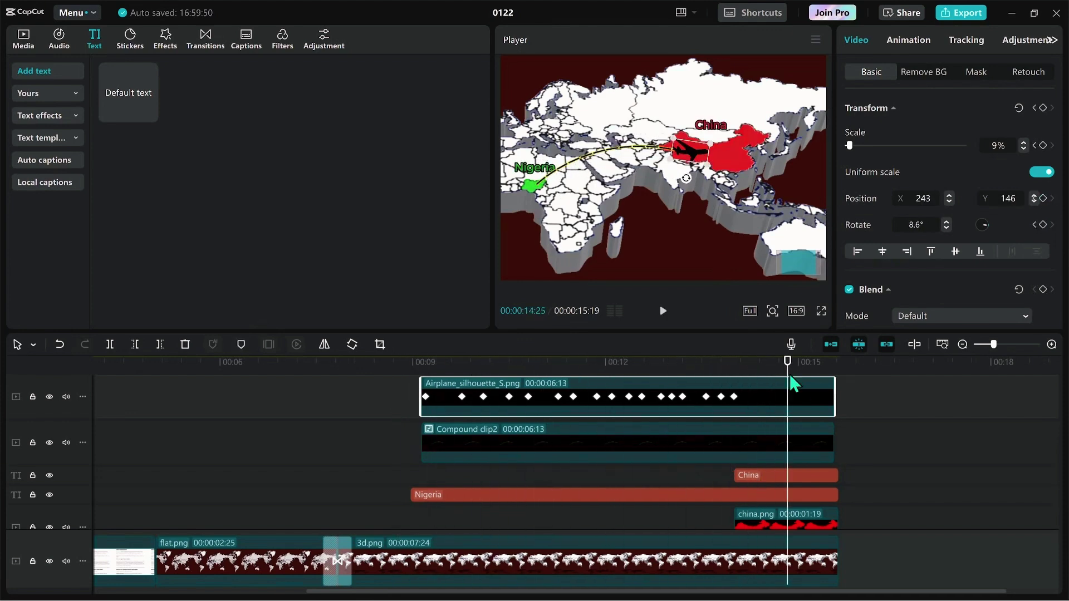
left_click_drag(789, 382, 443, 441)
key("space")
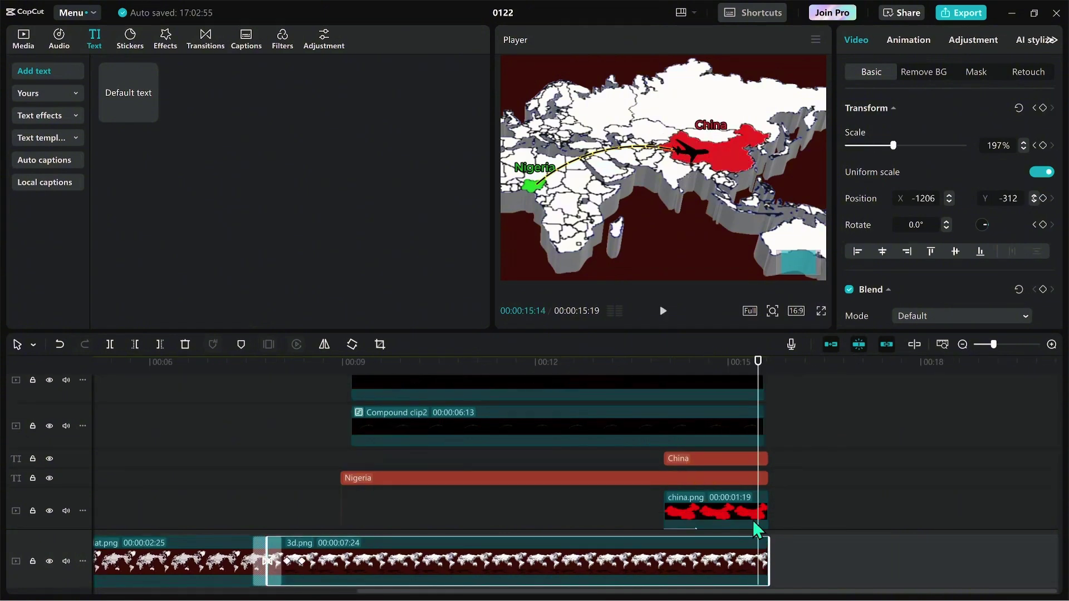
Select all the map section's clips, text labels and overlays together and trim off everything after 00:00:15:14.
left_click(753, 518, "ctrl")
left_click(752, 478, "ctrl")
left_click(751, 458, "ctrl")
left_click(753, 434, "ctrl")
left_click(754, 392, "ctrl")
scroll(775, 430, "up", 1)
left_click(161, 344)
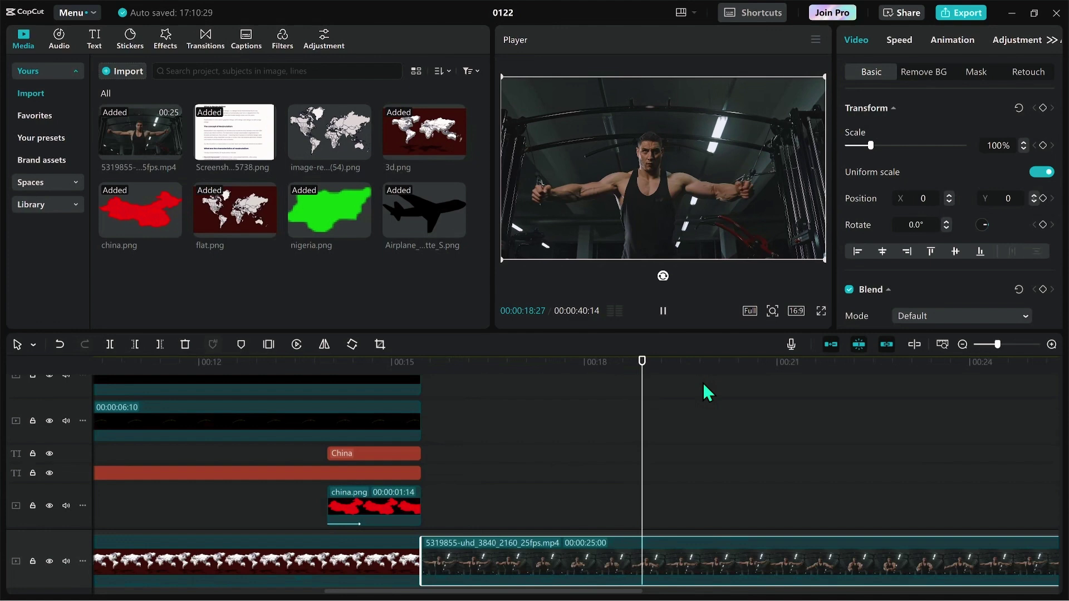
Insert a freeze frame in the gym video at 00:00:18:28, where the man's arms are outstretched.
key("space")
scroll(707, 393, "right", 2)
left_click(269, 345)
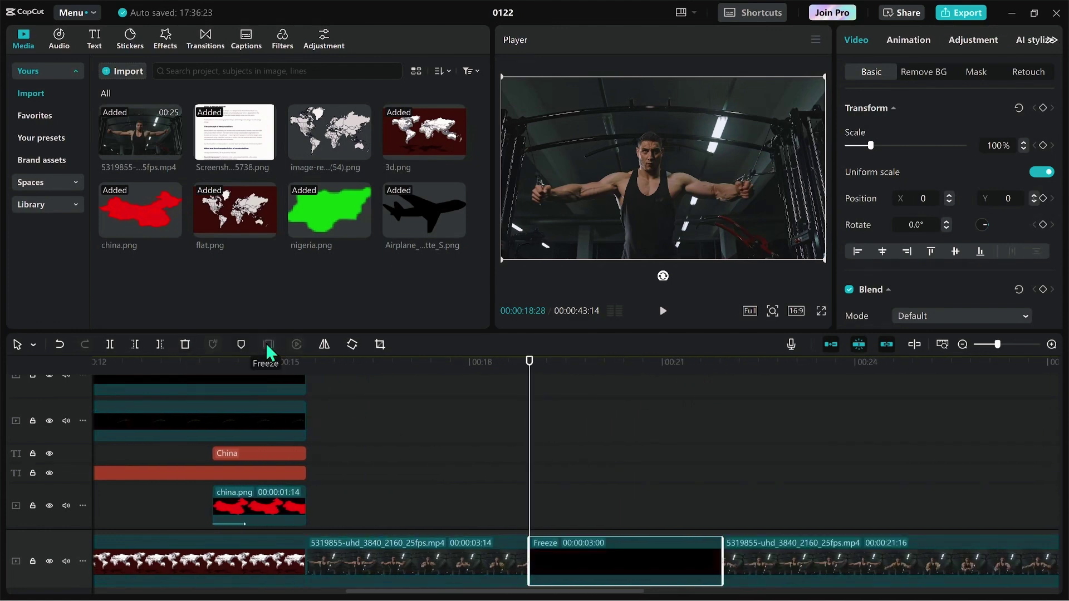
Limit the export range to the freeze clip and export it as 0122(2), a 1080P H.264 mp4 at 30fps.
right_click(562, 557)
left_click(754, 565)
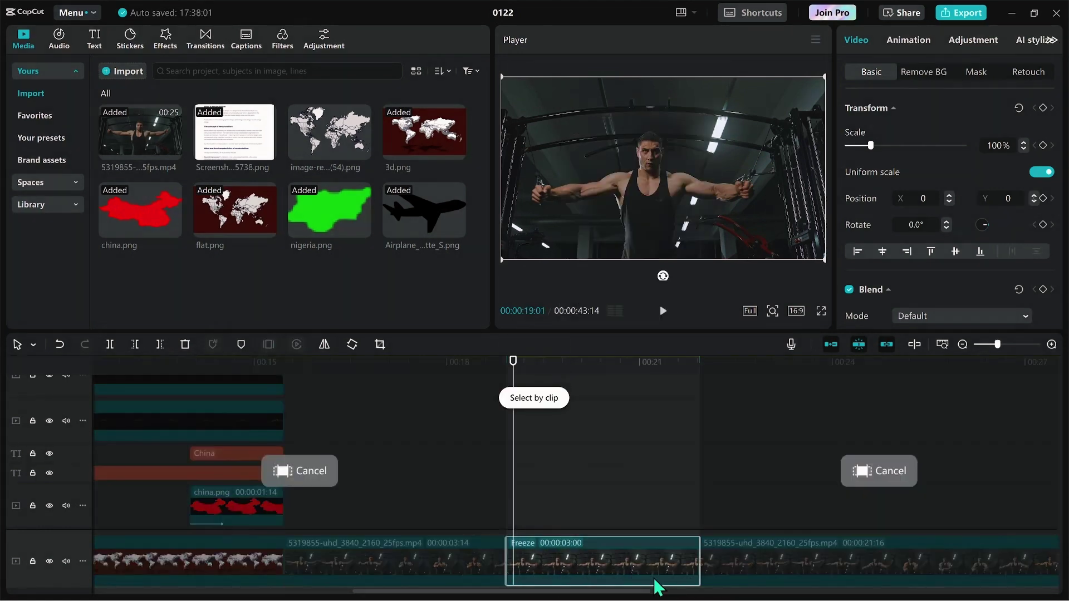
left_click(956, 13)
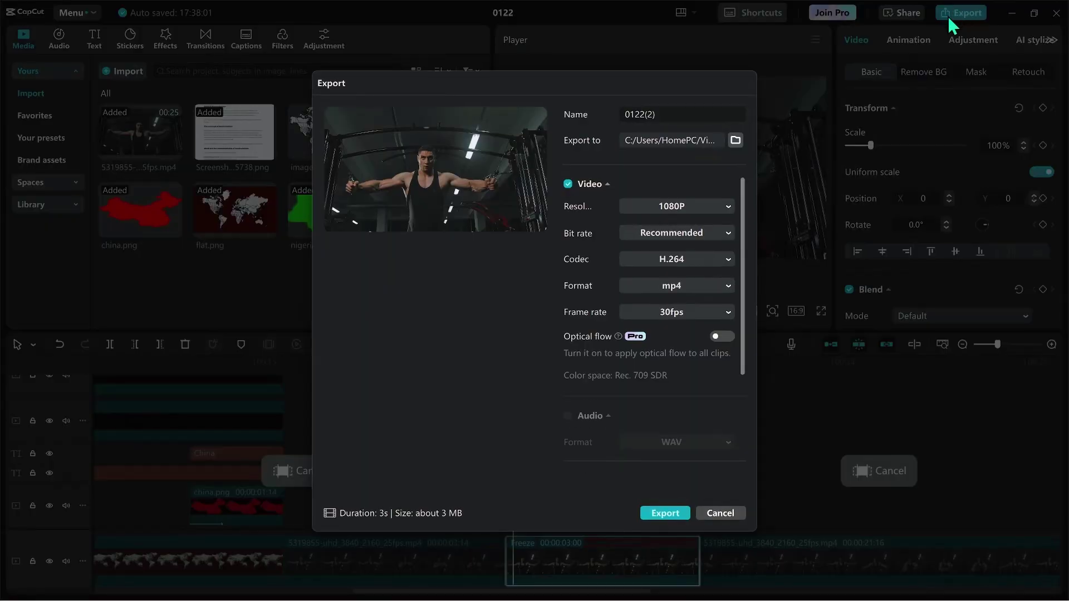
left_click(663, 513)
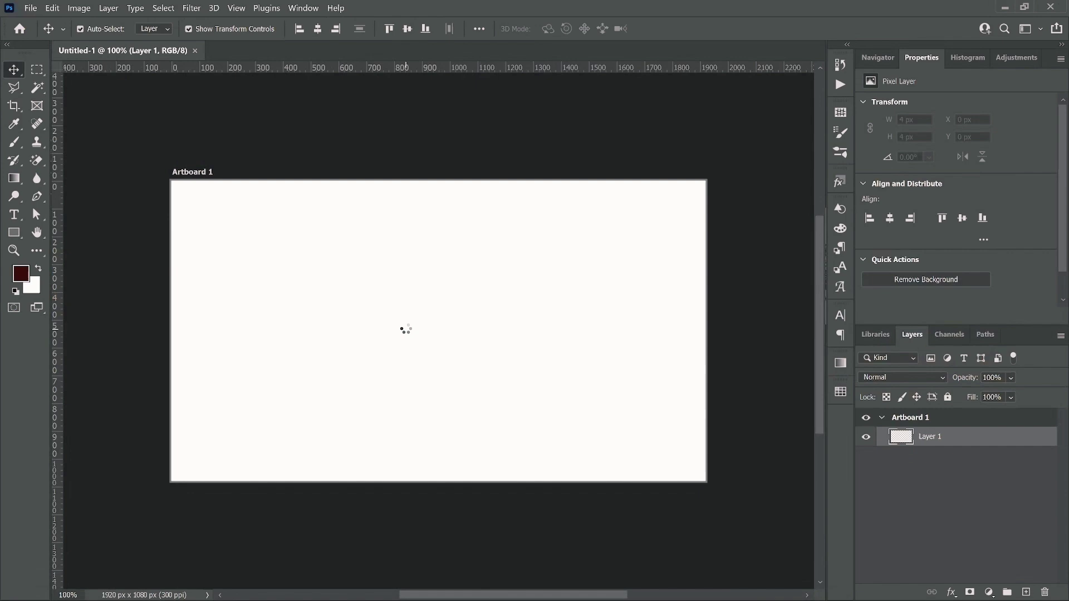
In Photoshop, place the 0122(2) gym frame on the 1920 x 1080 px artboard and select its layer.
left_click(672, 30)
scroll(611, 389, "up", 3)
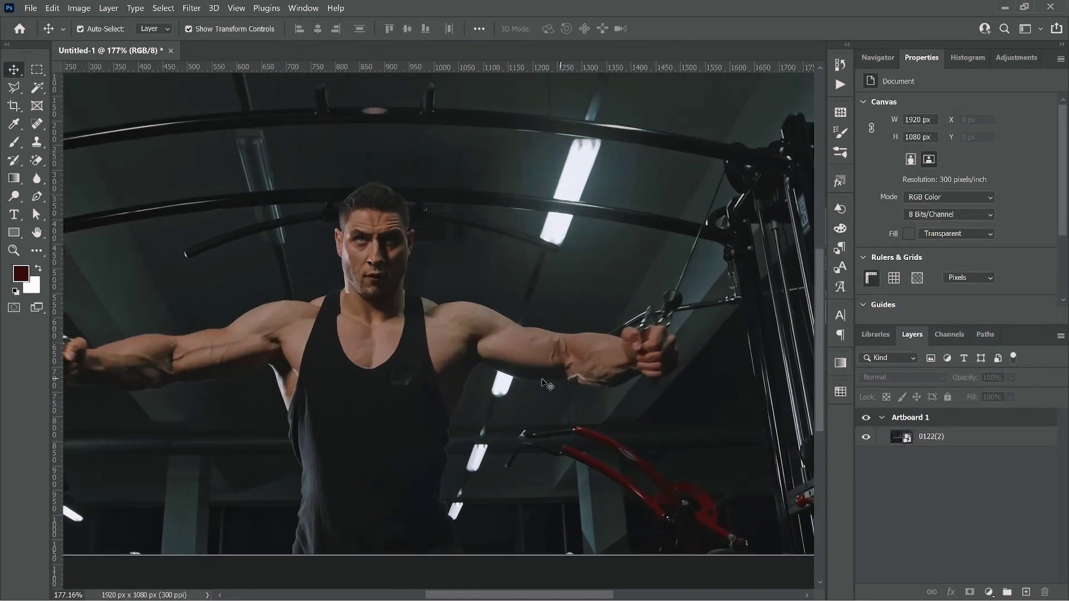
scroll(507, 386, "down", 3)
scroll(480, 390, "up", 2)
left_click(485, 394)
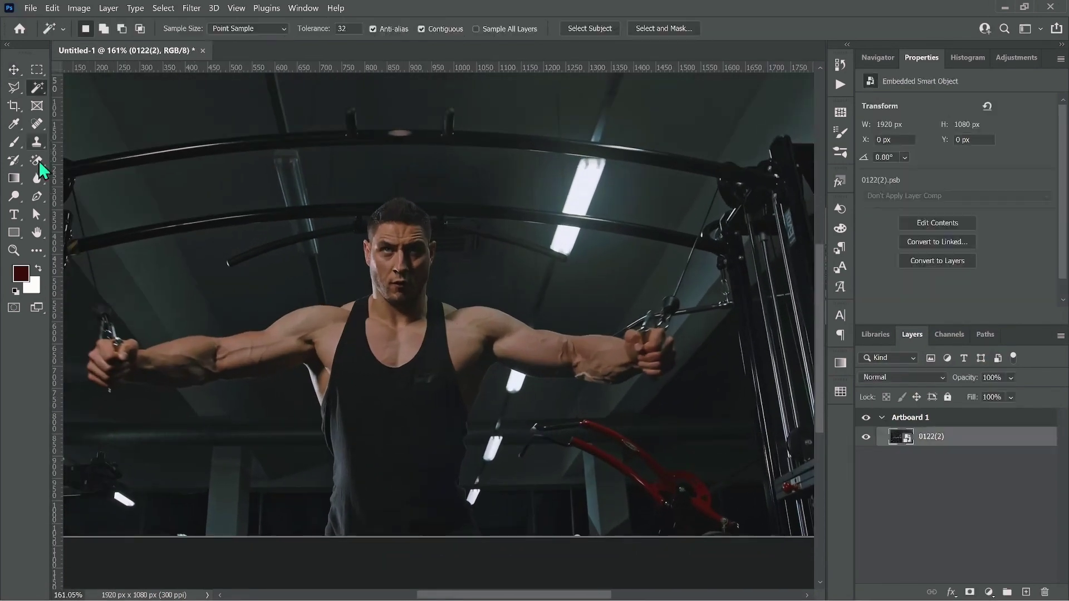
On a new layer, outline the shoulder at the image's left with the Pen tool and convert the path to a shape.
left_click(37, 196)
scroll(345, 340, "up", 3)
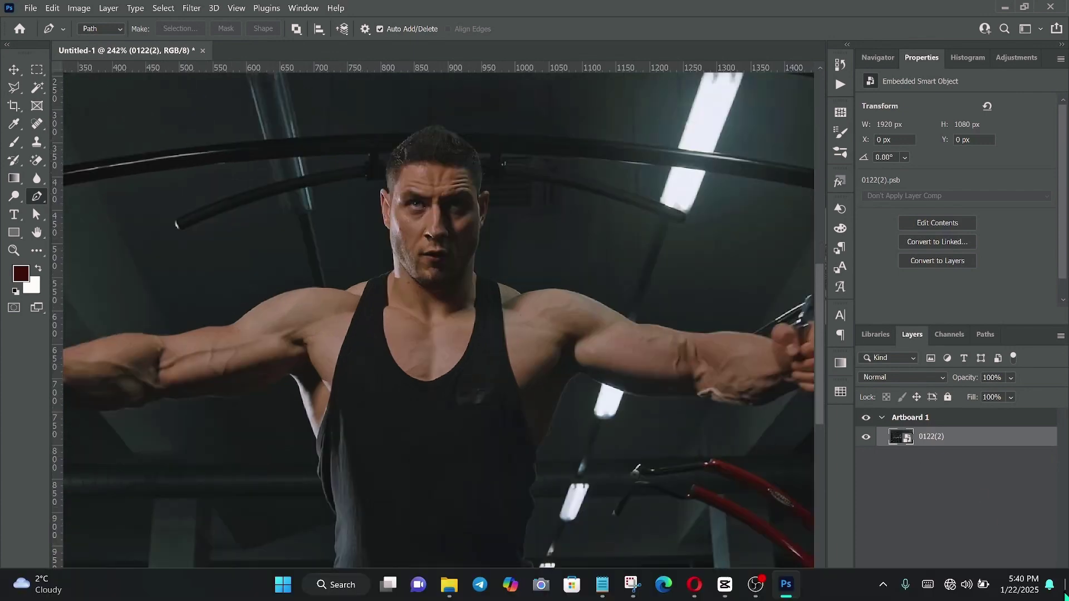
left_click(1026, 592)
left_click_drag(233, 327, 256, 334)
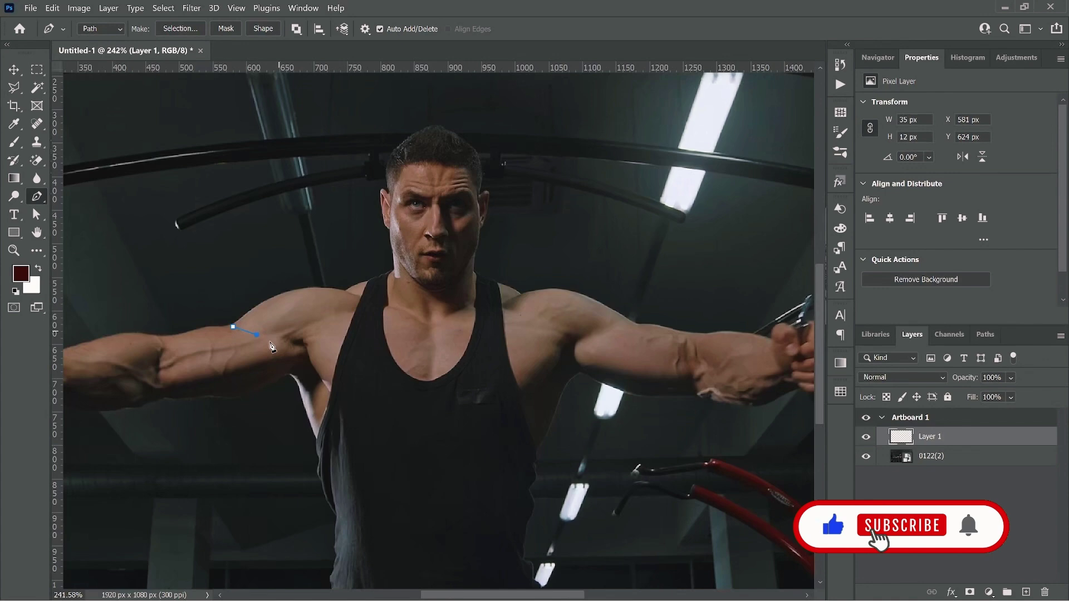
left_click(302, 330)
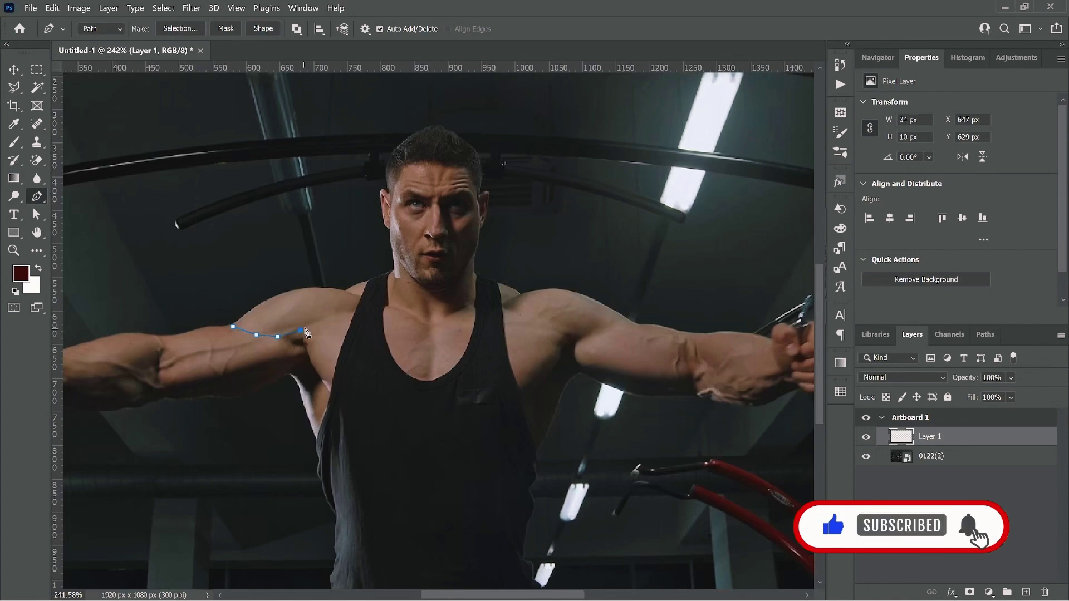
left_click_drag(234, 328, 195, 381)
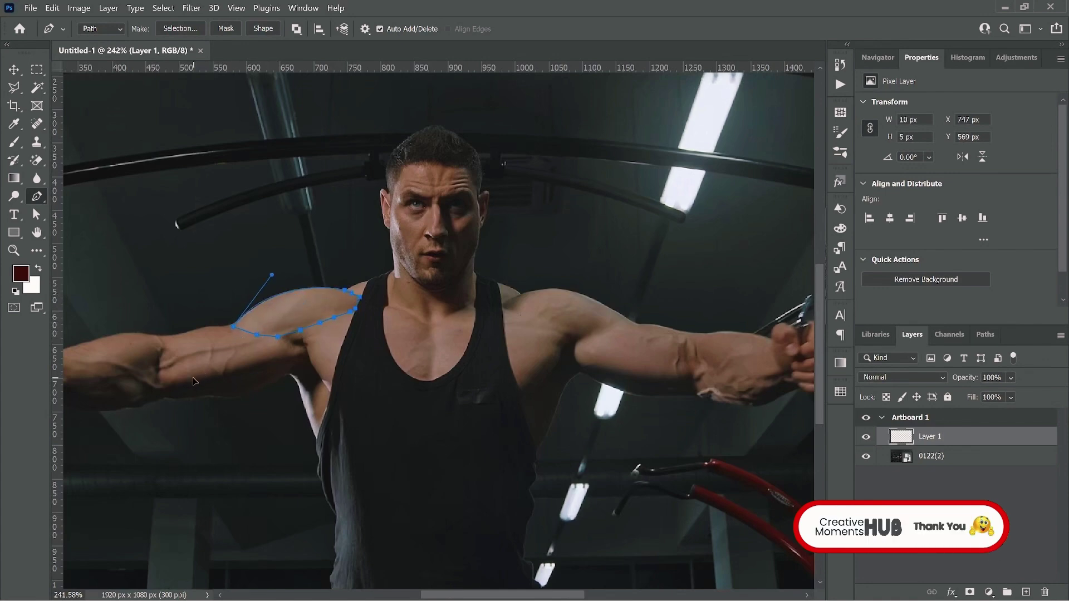
left_click(265, 32)
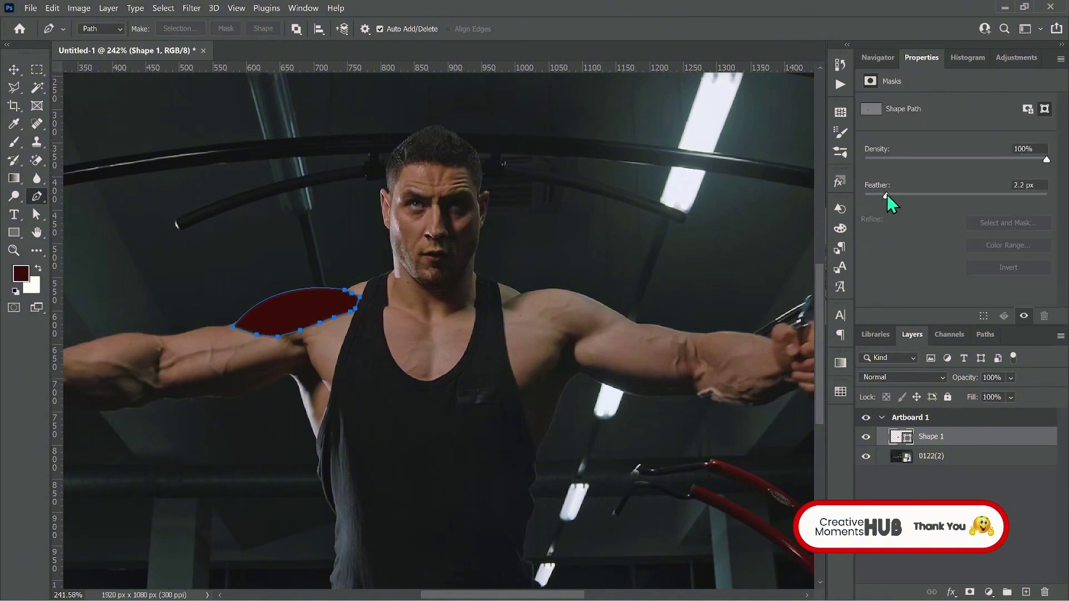
Fill the shoulder shape with red, feather it 4.5 px, and add a matching outline on the other shoulder.
left_click(840, 391)
left_click(686, 491)
left_click(840, 391)
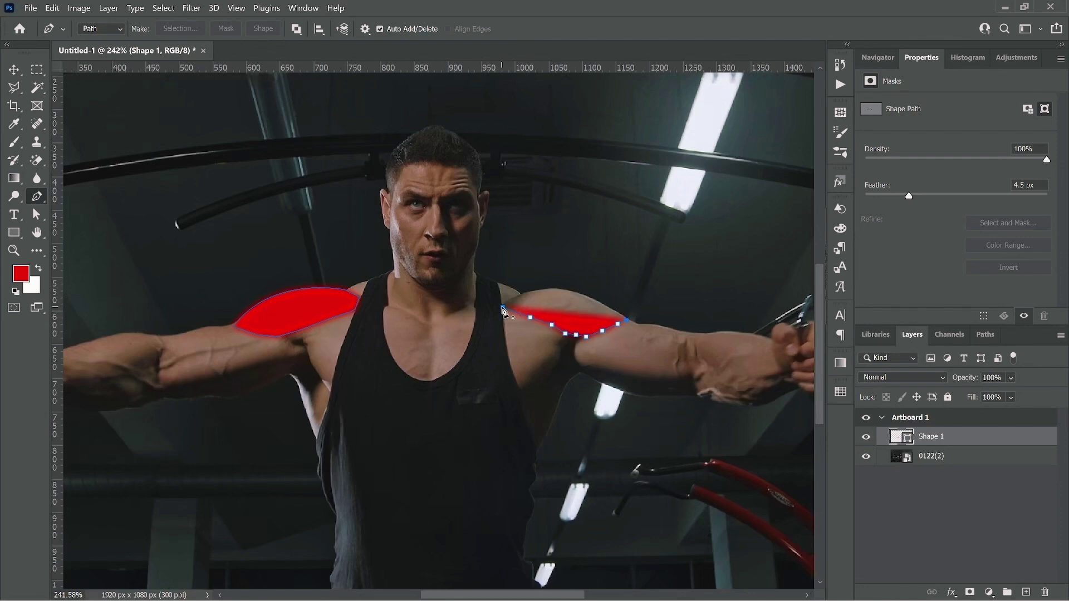
Add a layer mask to the red shoulder shape and brush along its lower edges to blend them into the skin.
left_click(14, 73)
scroll(443, 269, "down", 5)
left_click(707, 339)
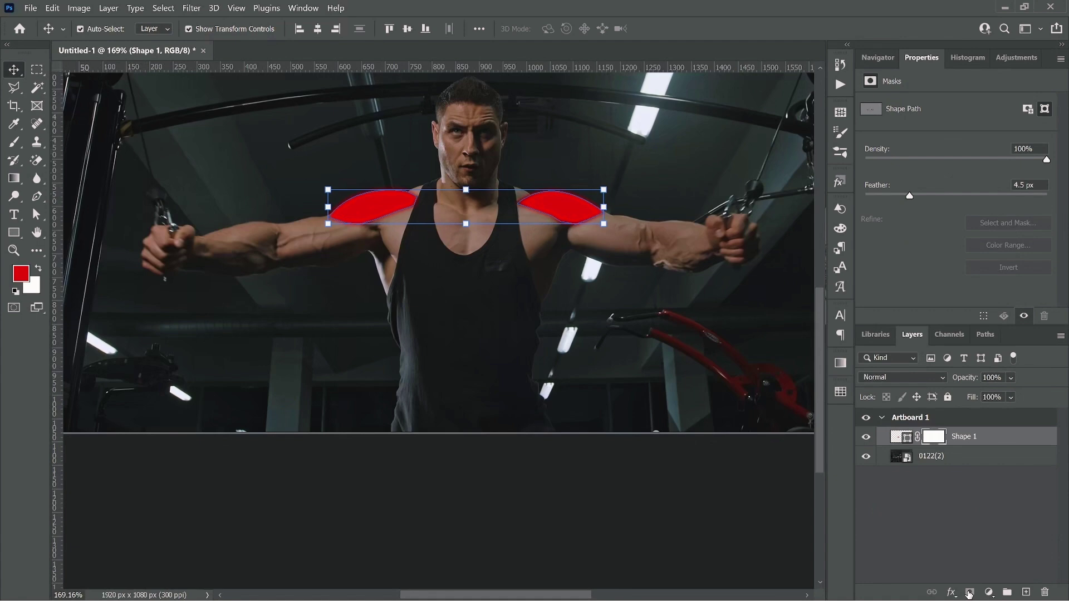
key("b")
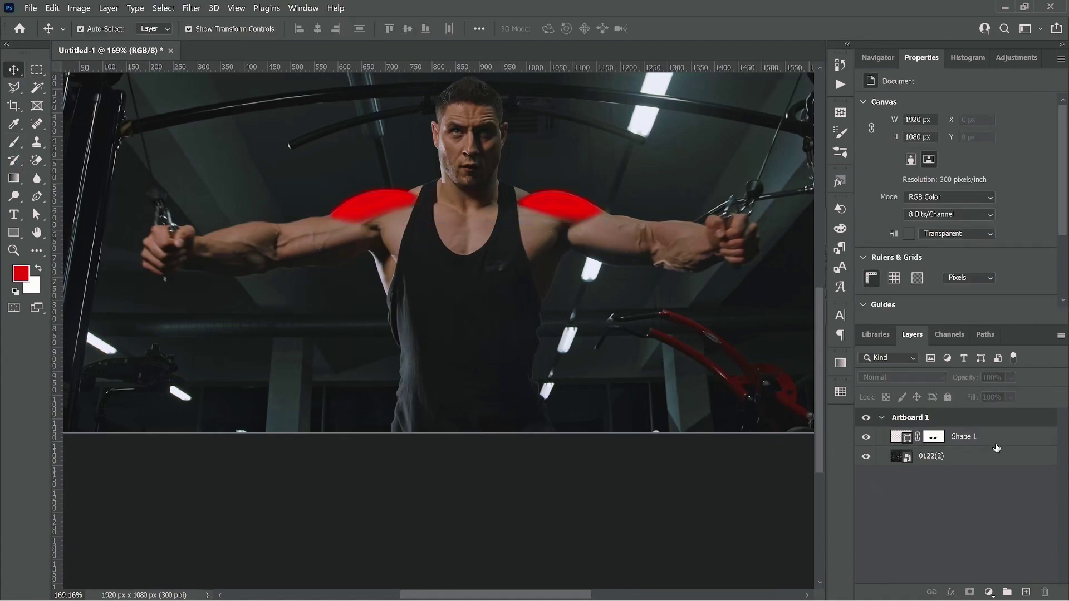
right_click(968, 436)
left_click(854, 126)
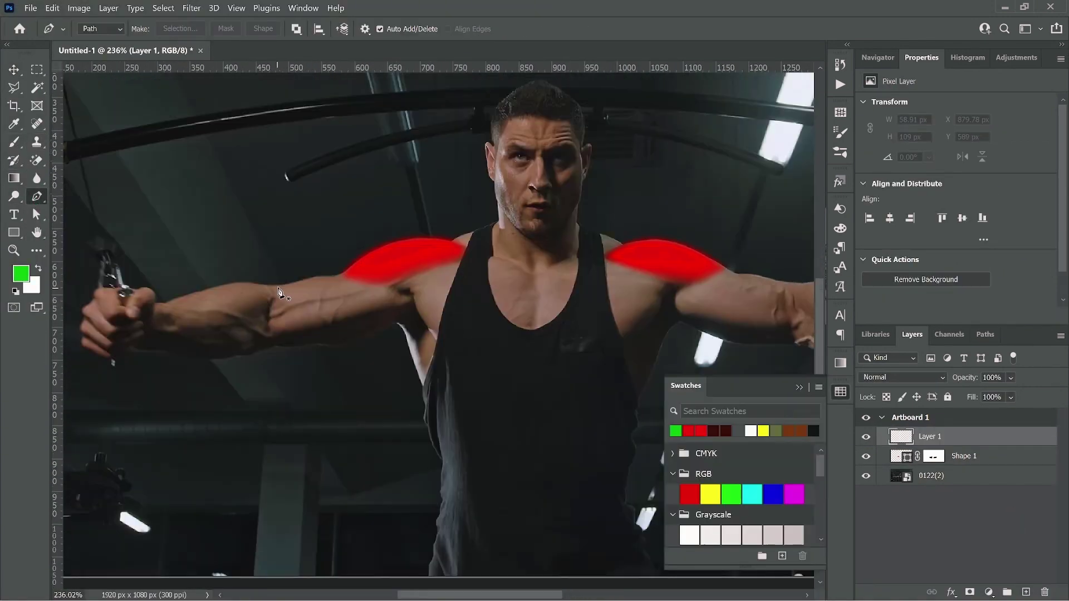
Outline the upper arm at the image's left with the Pen tool, convert it to a green shape and feather it 3.8 px.
left_click(272, 293)
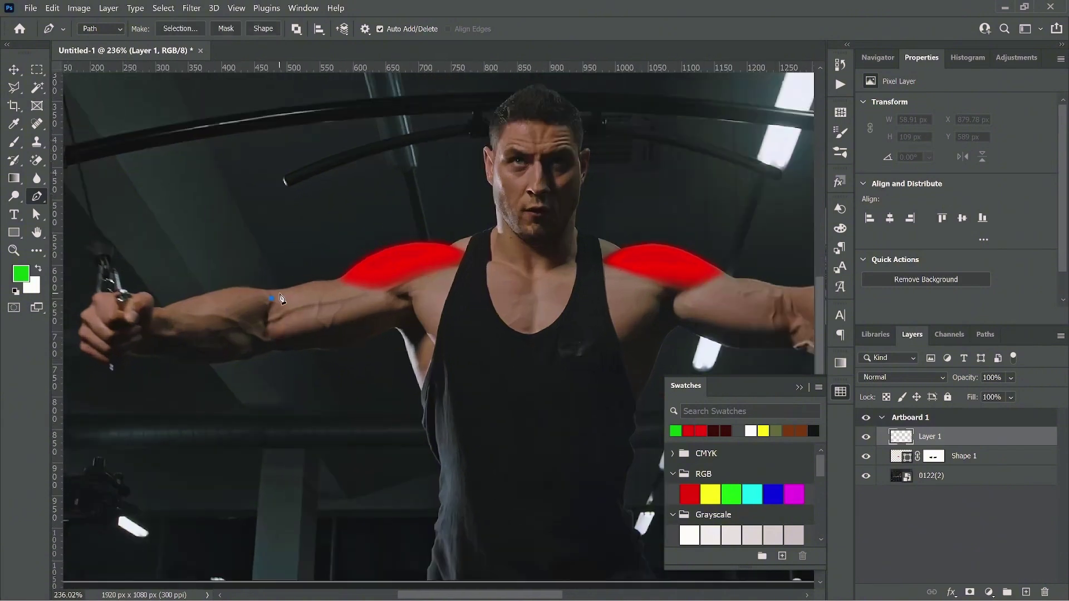
left_click(294, 286)
left_click(307, 283)
left_click(316, 280)
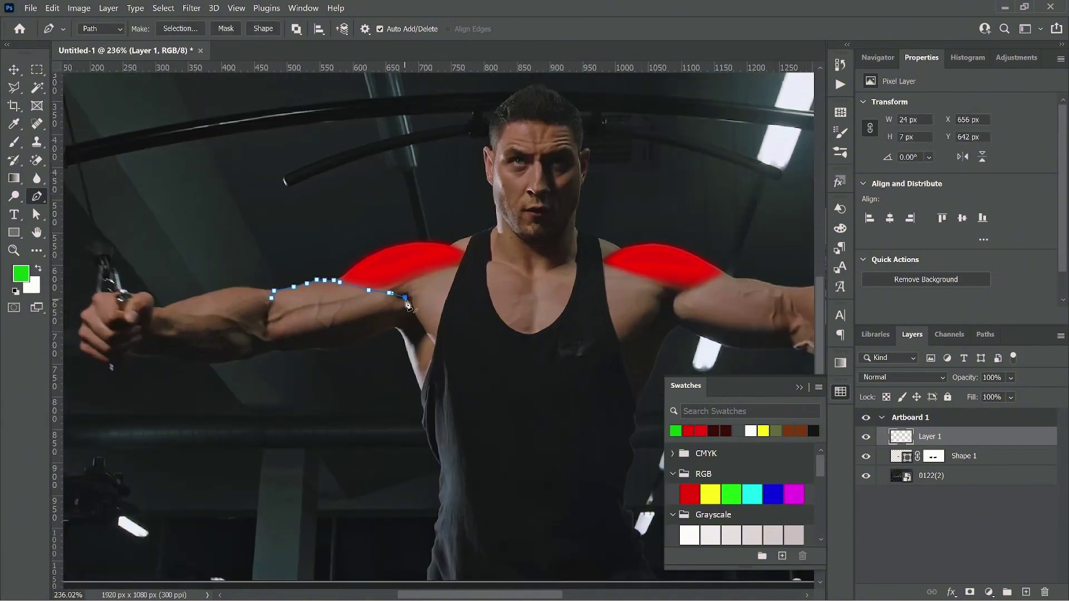
left_click(340, 352)
left_click_drag(310, 349, 297, 350)
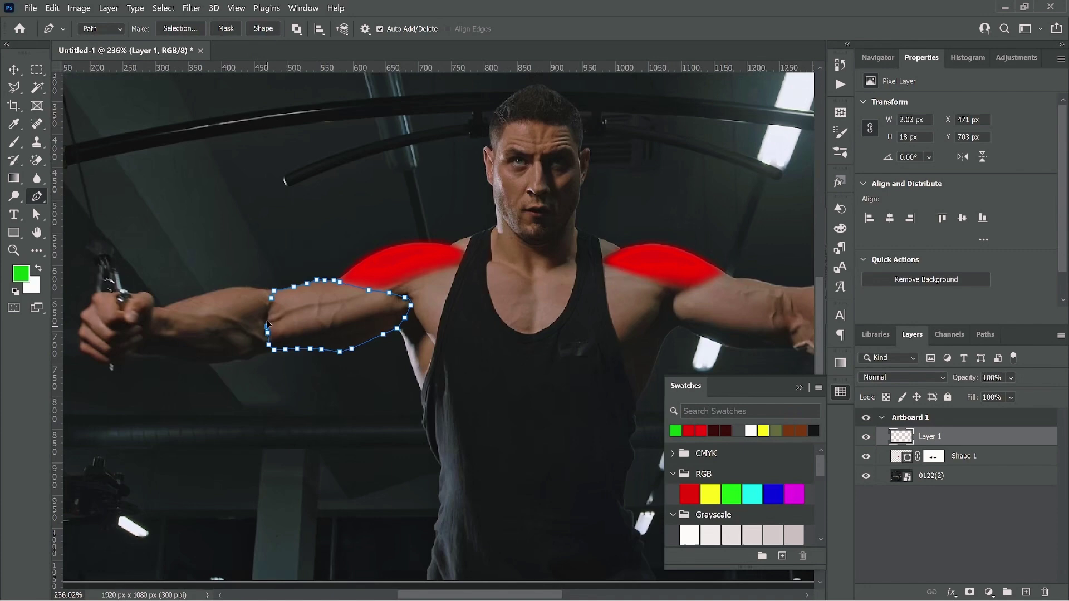
left_click(250, 29)
left_click_drag(866, 196, 902, 195)
Add a matching closed Pen outline around the upper arm at the image's right to the green Shape 2 layer.
scroll(292, 315, "down", 3)
scroll(292, 315, "down", 1)
scroll(489, 309, "up", 4)
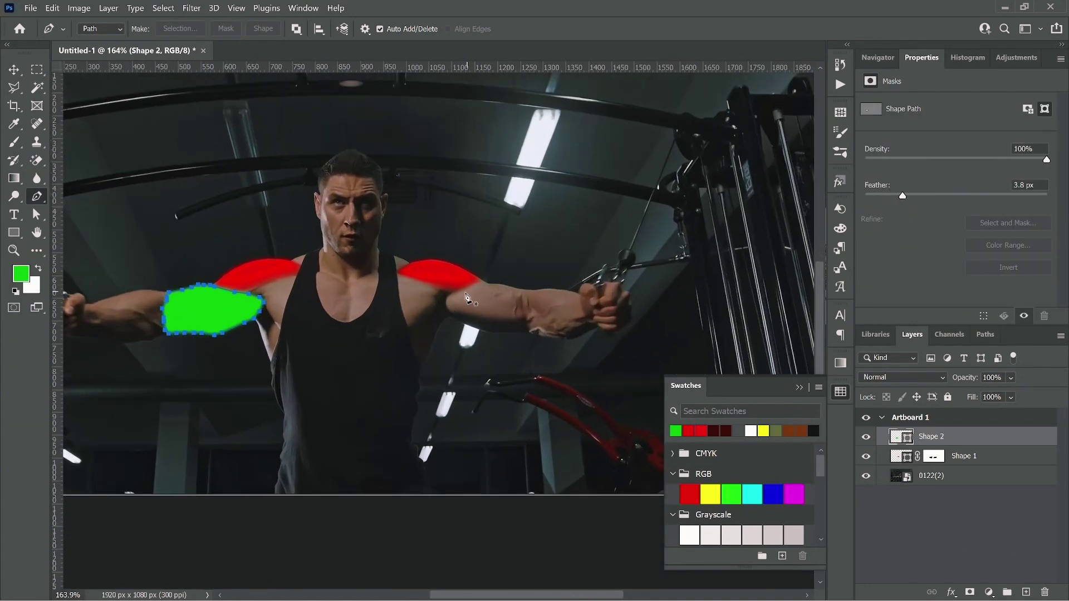
left_click(451, 292)
left_click_drag(443, 299, 441, 302)
left_click(443, 314)
left_click(497, 340)
left_click(520, 342)
left_click(538, 340)
left_click(539, 322)
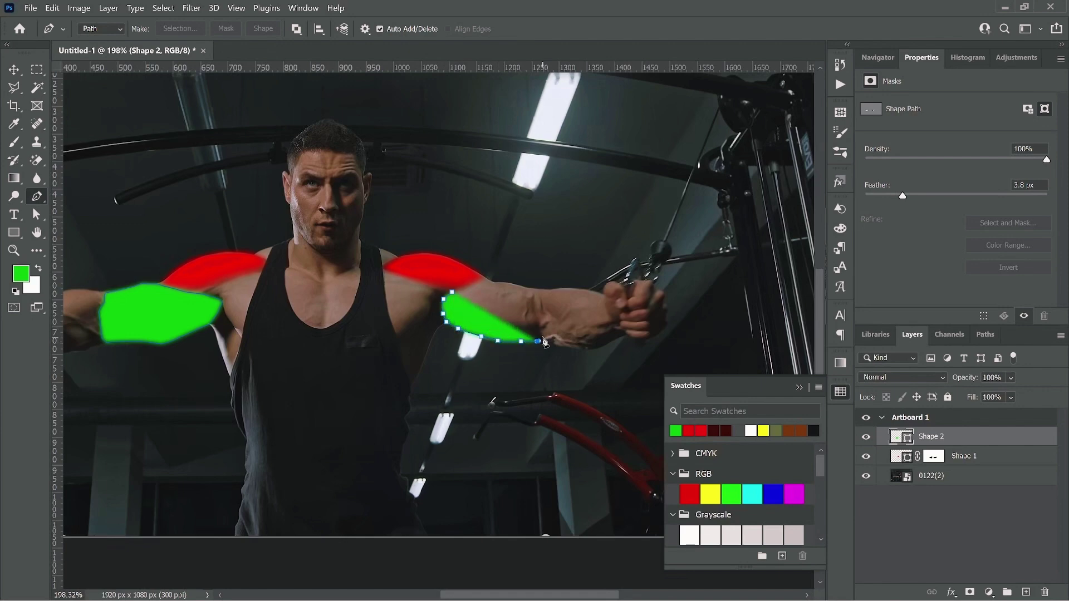
left_click(539, 305)
left_click(542, 291)
left_click(533, 287)
left_click(451, 292)
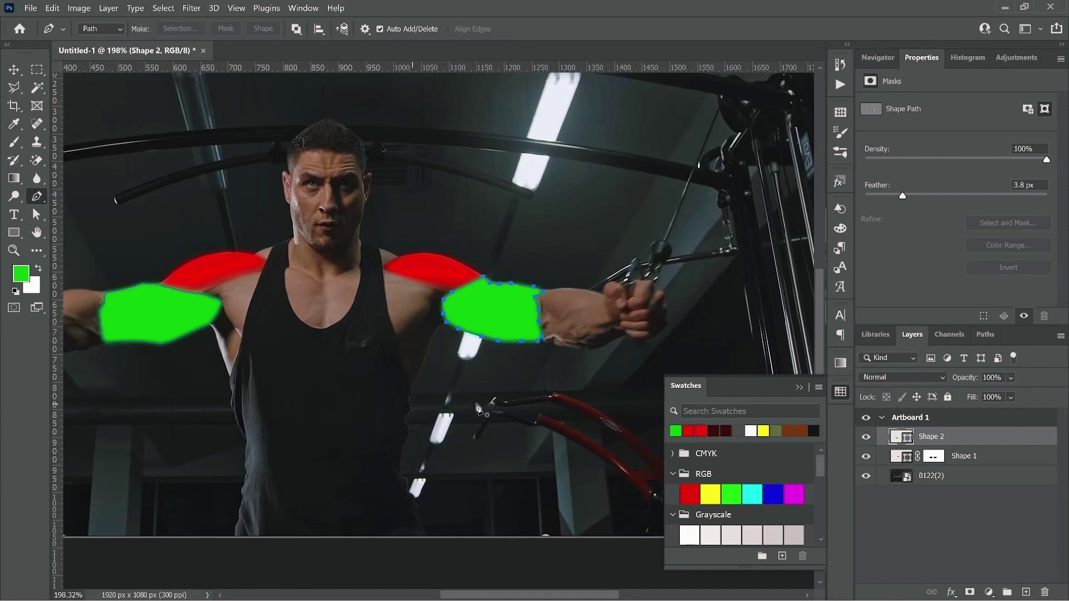
Add a layer mask to Shape 2 and paint black around both green arm shapes to soften their edges.
scroll(482, 409, "down", 1)
scroll(482, 418, "up", 1)
key("v")
left_click(969, 592)
key("b")
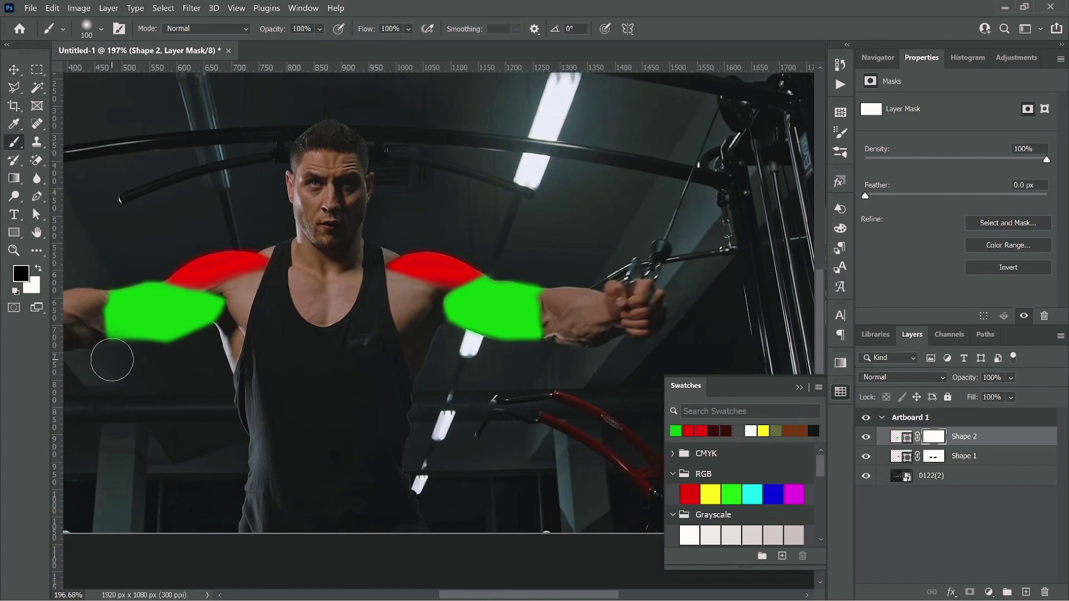
mouse_move(112, 360)
left_mouse_down()
mouse_move(148, 367)
mouse_move(214, 324)
left_mouse_up()
mouse_move(198, 270)
left_mouse_down()
mouse_move(92, 290)
mouse_move(85, 315)
left_mouse_up()
mouse_move(431, 344)
left_mouse_down()
mouse_move(463, 358)
mouse_move(552, 266)
left_mouse_up()
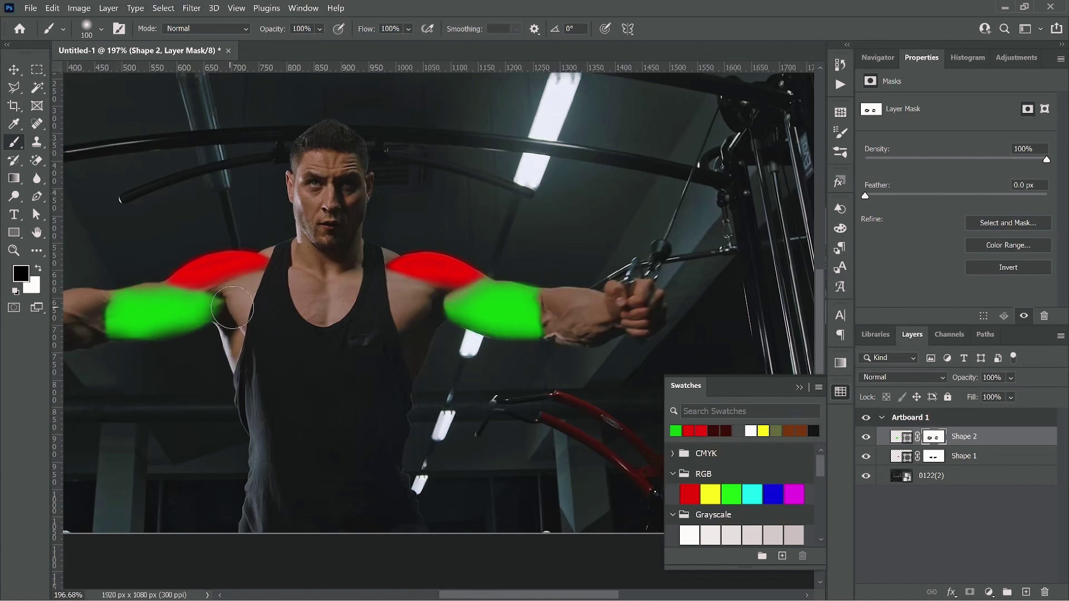
scroll(327, 336, "down", 5)
scroll(265, 339, "up", 5)
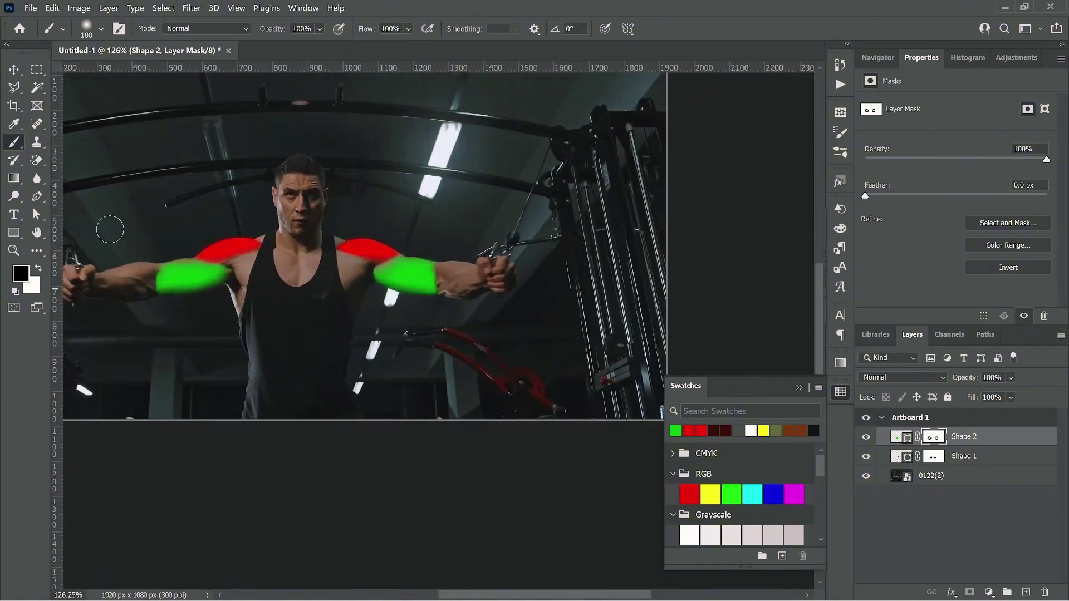
Try the Darken blend mode on the green Shape 2 layer and return it to Normal.
key("v")
left_click(902, 378)
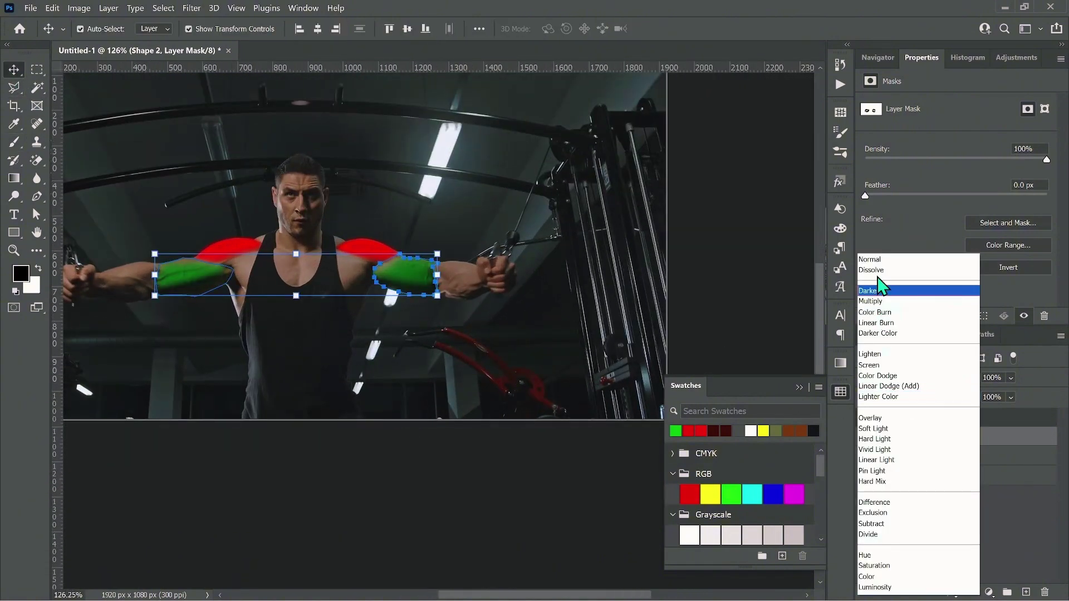
left_click(879, 291)
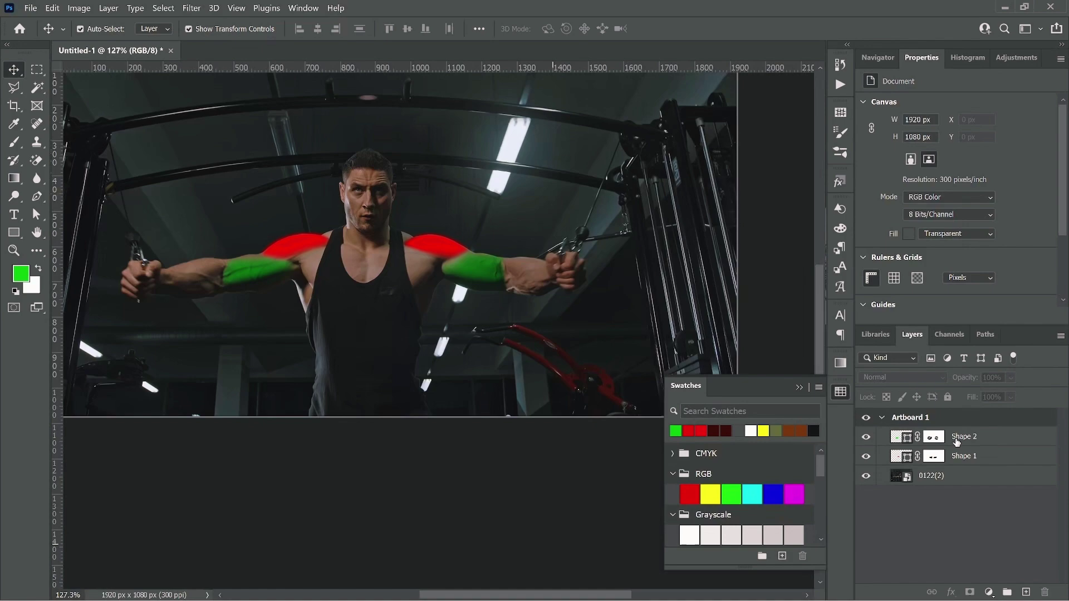
left_click(969, 456)
left_click(963, 437)
left_click(903, 378)
left_click(879, 259)
Export the green and red shape layers as Shape 2.png and Shape 1.png, and import both into CapCut.
left_click(469, 515)
scroll(469, 515, "down", 5)
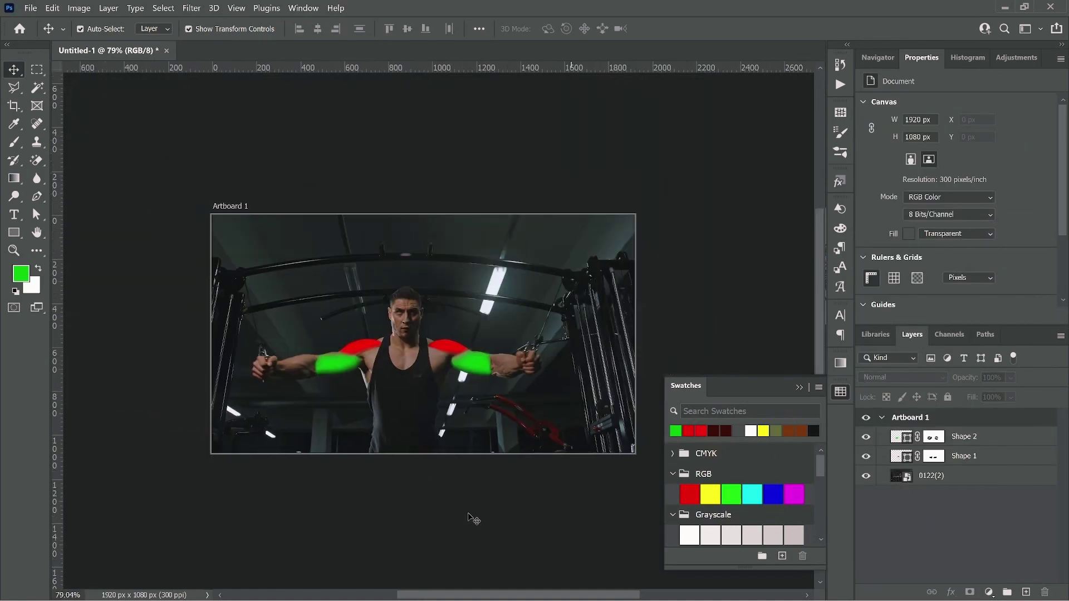
right_click(1009, 437)
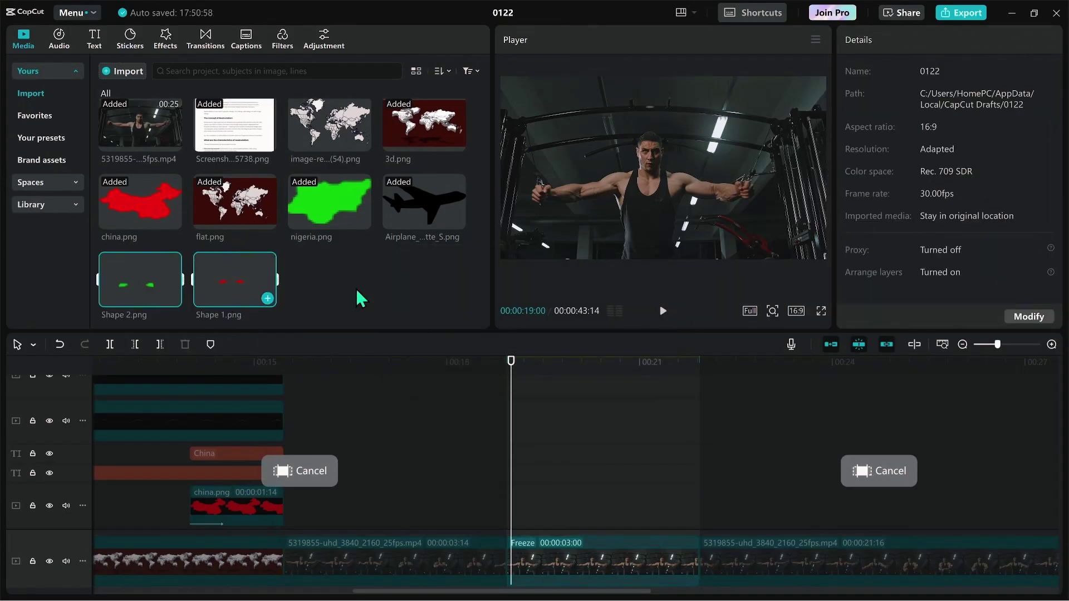
Place Shape 1.png above the Freeze clip, trim it to the freeze's end and set its blend mode to Multiply.
left_click_drag(358, 299, 746, 501)
left_click_drag(834, 492, 702, 490)
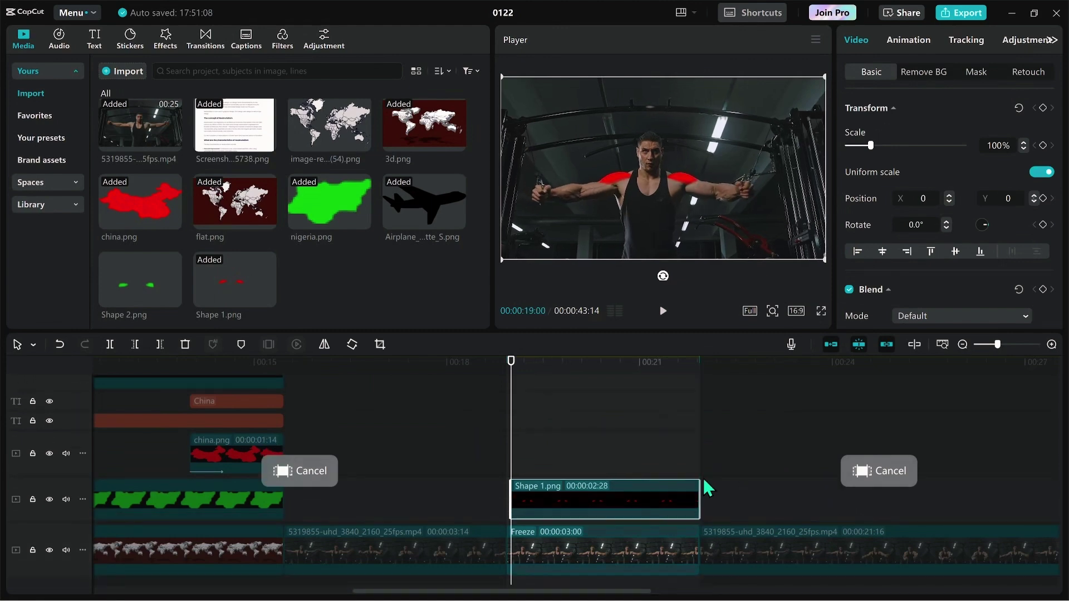
scroll(933, 275, "down", 2)
left_click(933, 267)
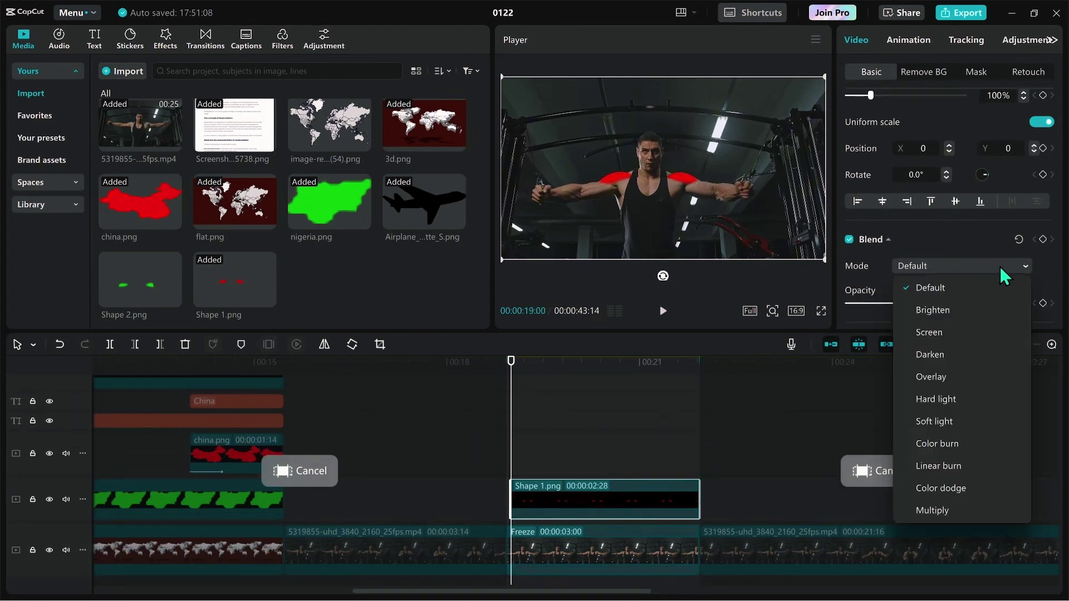
left_click(902, 508)
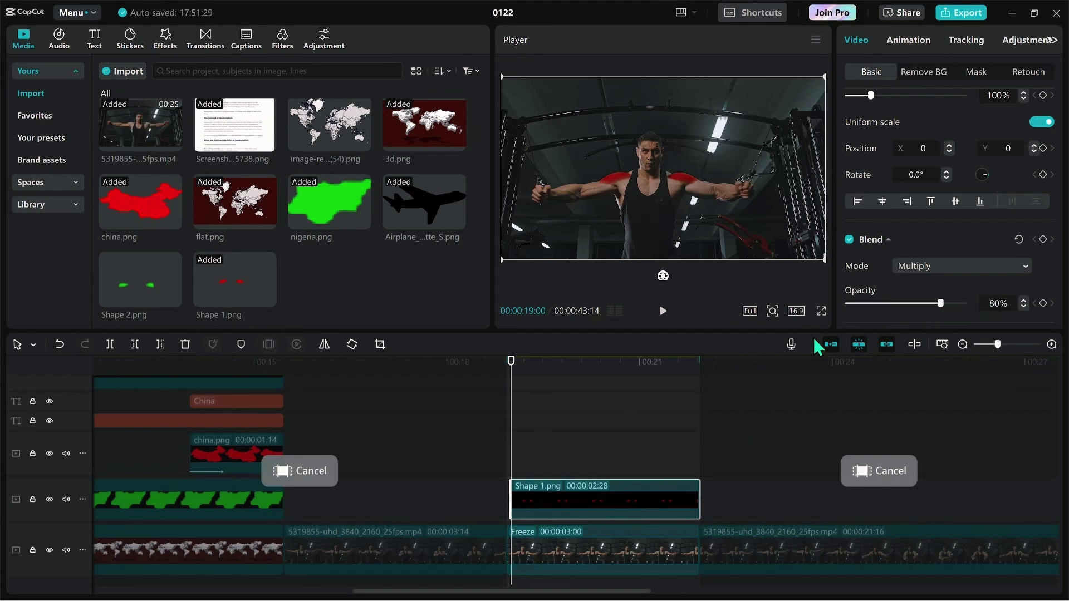
Place Shape 2.png on the track above Shape 1.png, trim it to the freeze's end and set its blend mode to Multiply.
left_click_drag(141, 280, 518, 445)
left_click_drag(834, 444, 723, 437)
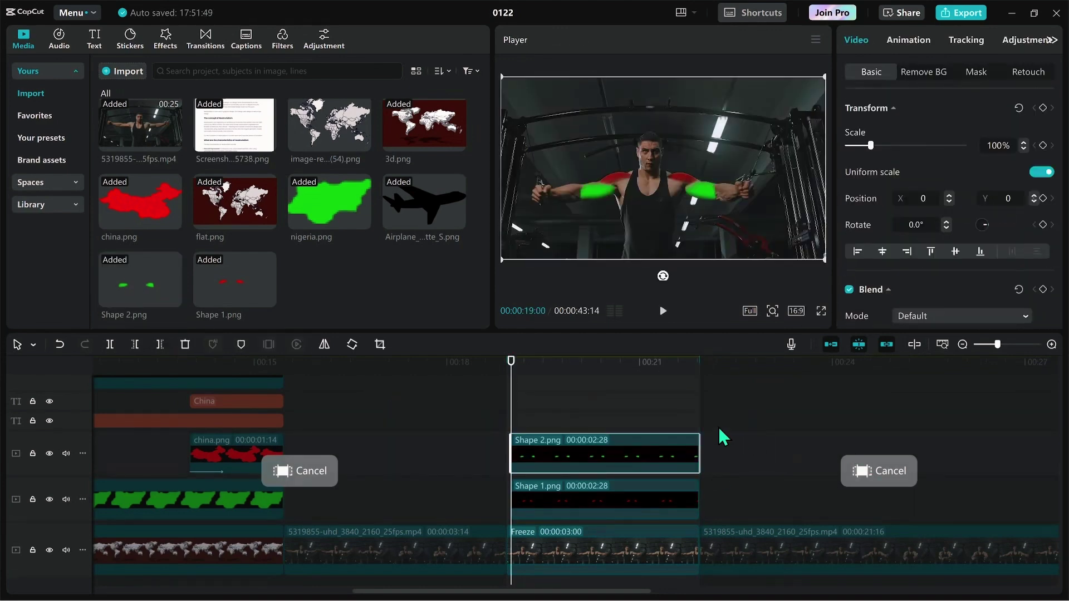
left_click(957, 316)
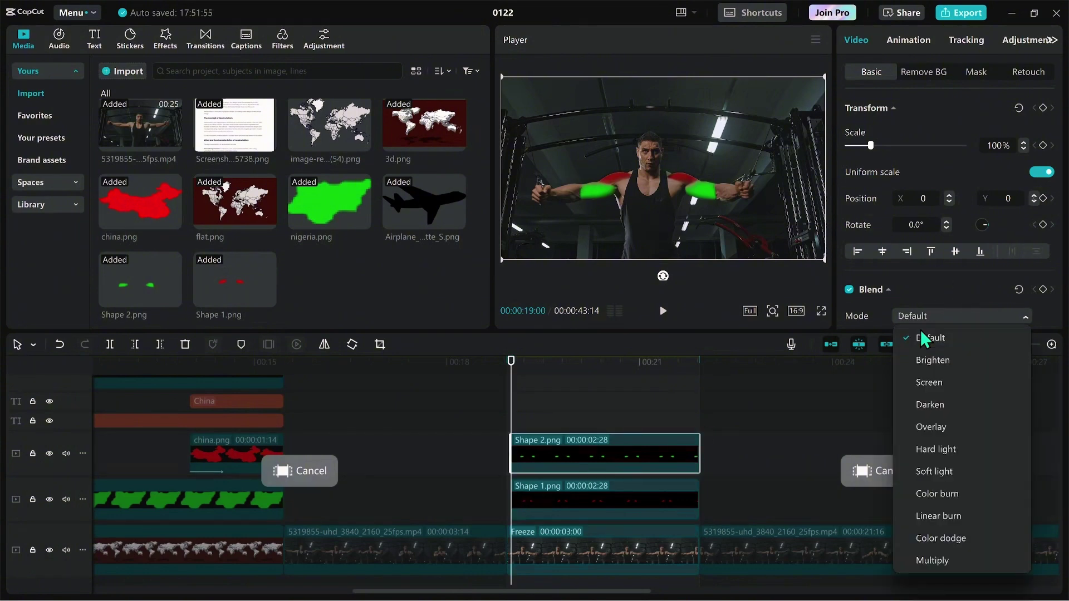
left_click(919, 558)
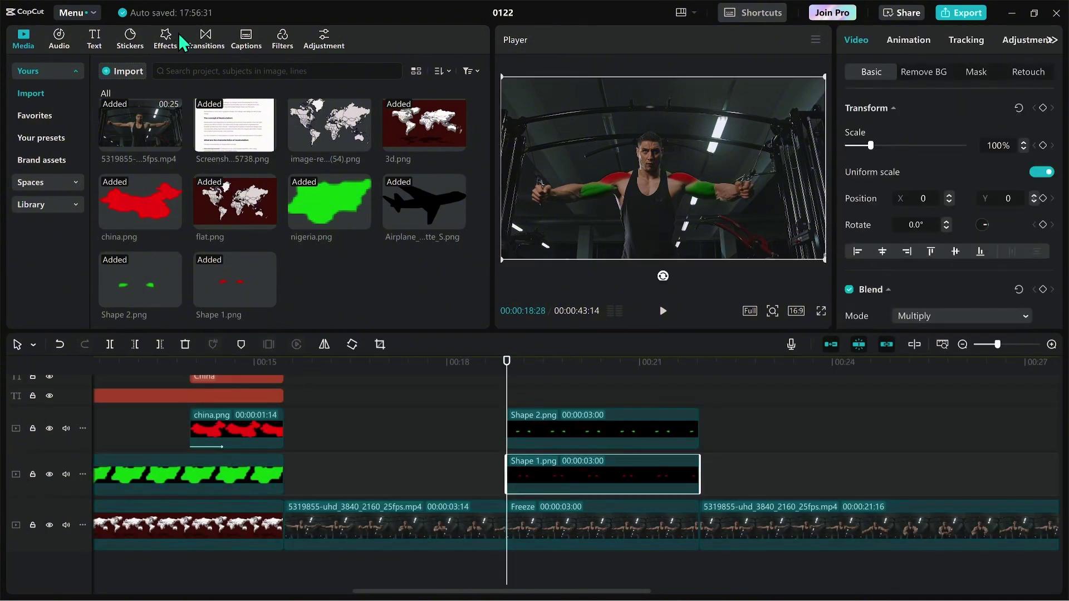
Apply the Nightclub effect Strobe at speed 100 to the opening part of both the Shape 1 and Shape 2 clips, and preview it.
left_click(177, 39)
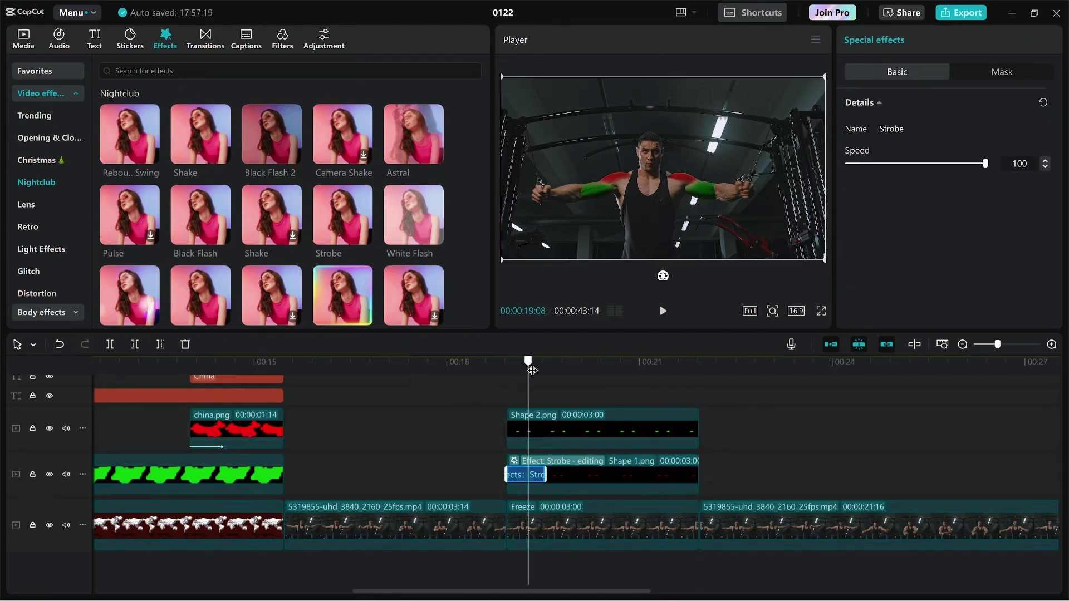
mouse_move(532, 370)
left_mouse_down()
mouse_move(256, 375)
mouse_move(630, 405)
mouse_move(540, 389)
left_mouse_up()
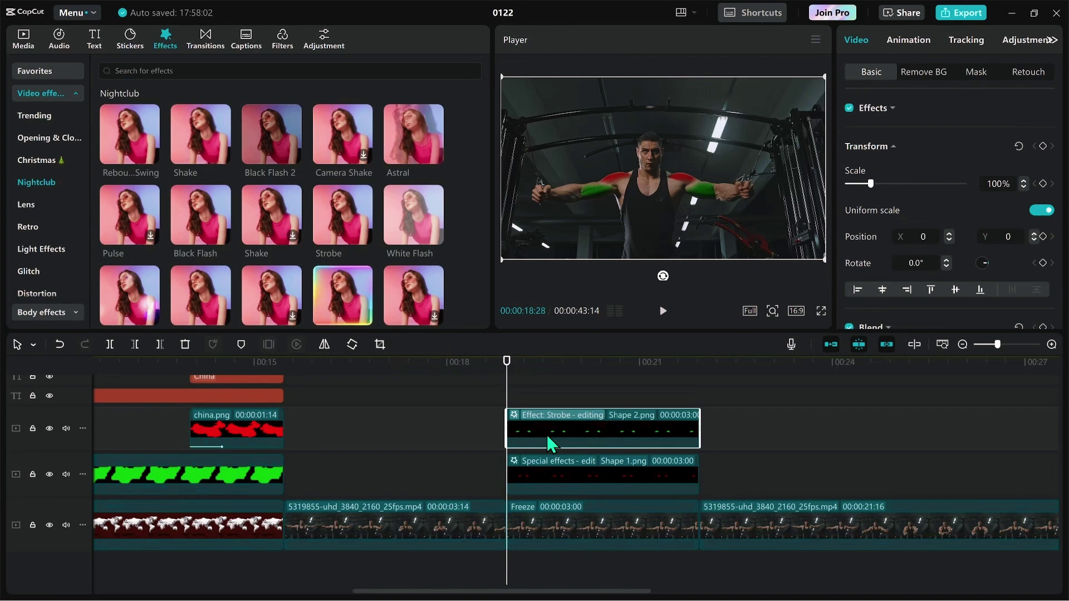
left_click(550, 429)
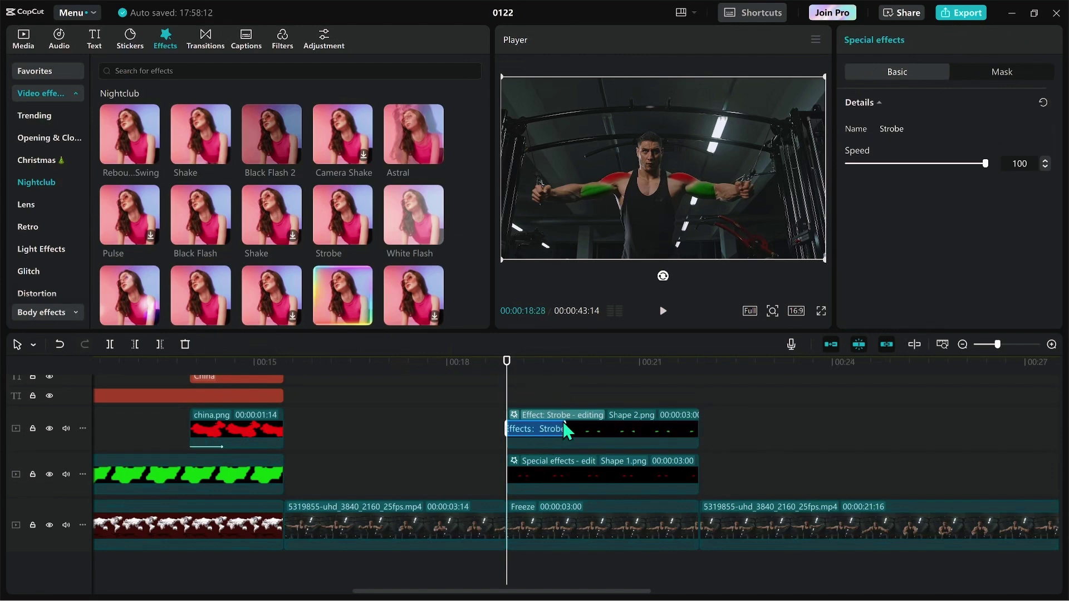
key("space")
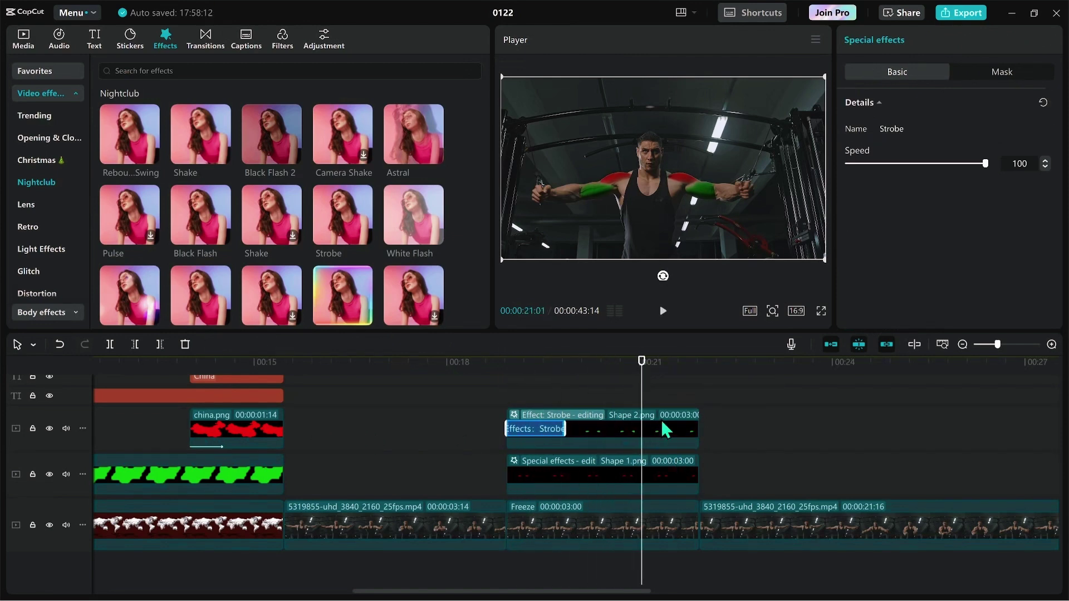
Try to trim the ends of the Shape 2, Shape 1 and Freeze clips together at 00:00:21:01 and replay the section.
left_click(661, 422)
left_click(665, 474, "ctrl")
left_click(666, 524, "ctrl")
left_click(161, 345)
left_click_drag(522, 364, 516, 396)
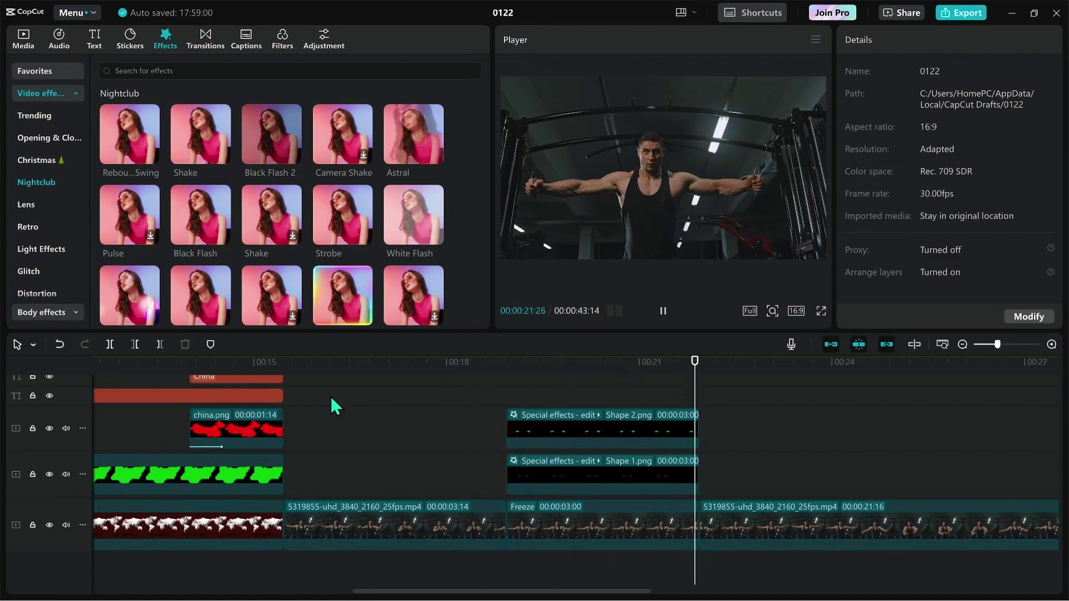
left_click_drag(593, 363, 381, 454)
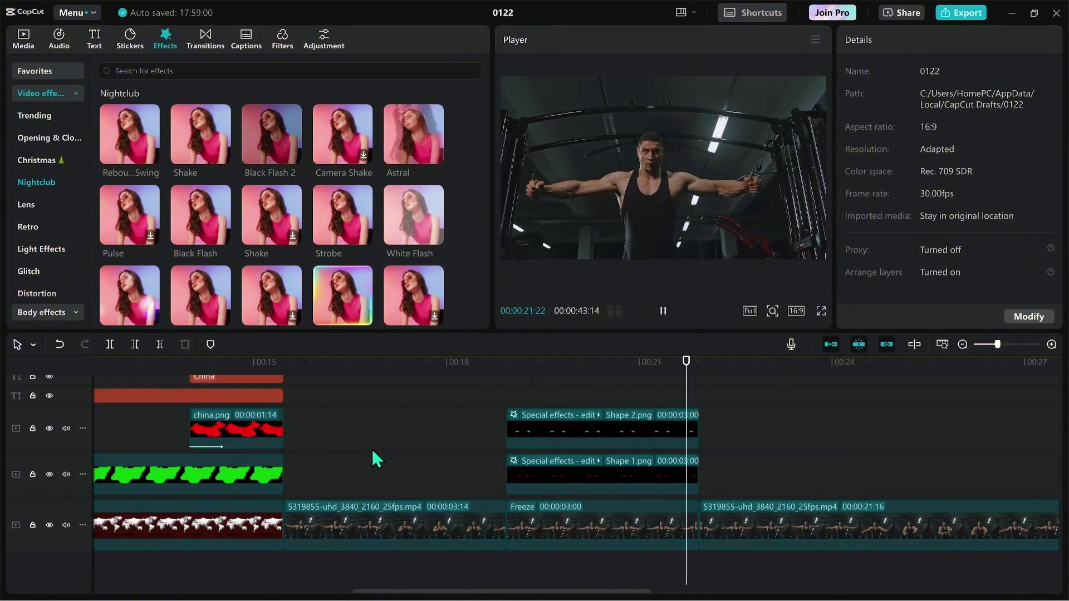
Trim the ends of the Shape 2, Shape 1 and Freeze clips together at 00:00:20:29, making the freeze 00:00:02:01 long.
left_click(509, 384)
left_click_drag(510, 384, 637, 379)
left_click(630, 425)
left_click(654, 471, "ctrl")
left_click(653, 523, "ctrl")
left_click(159, 344)
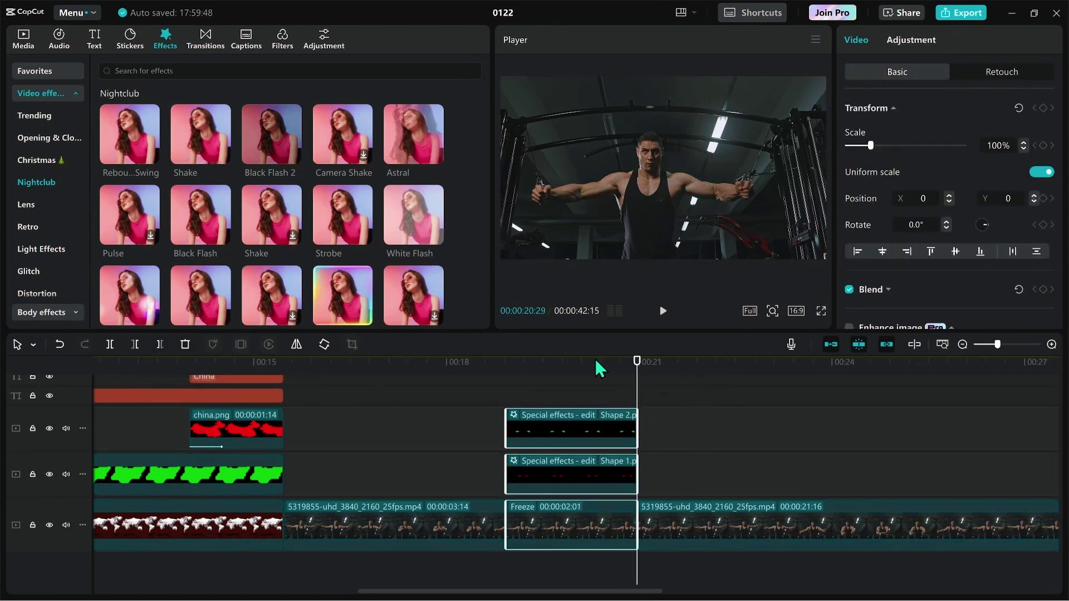
Preview the freeze section and shorten the Freeze clip and both shape clips together to 00:00:01:12.
left_click(490, 387)
key("space")
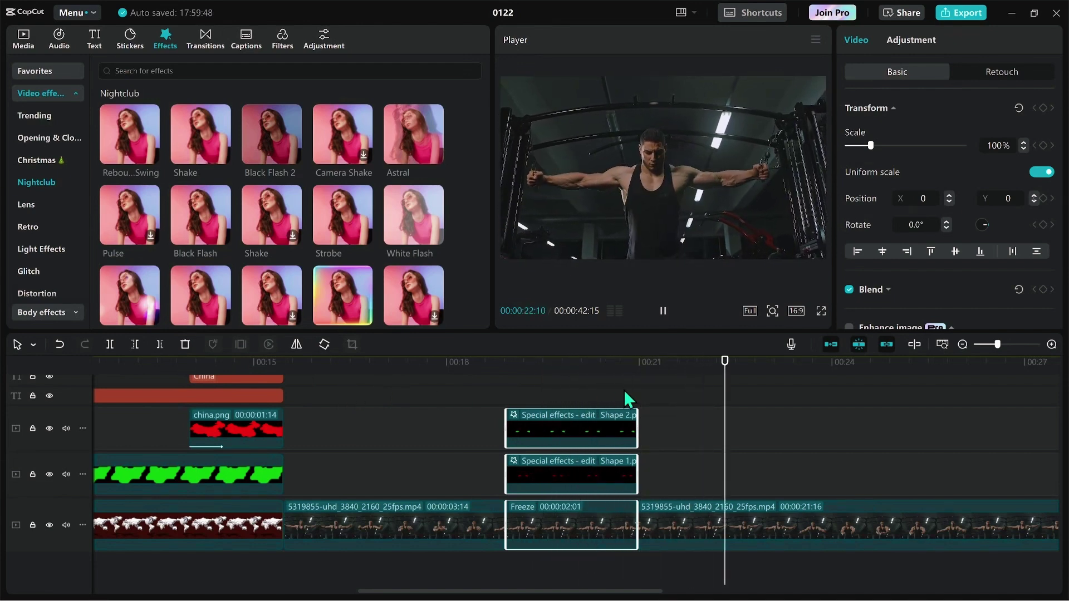
left_click(540, 389)
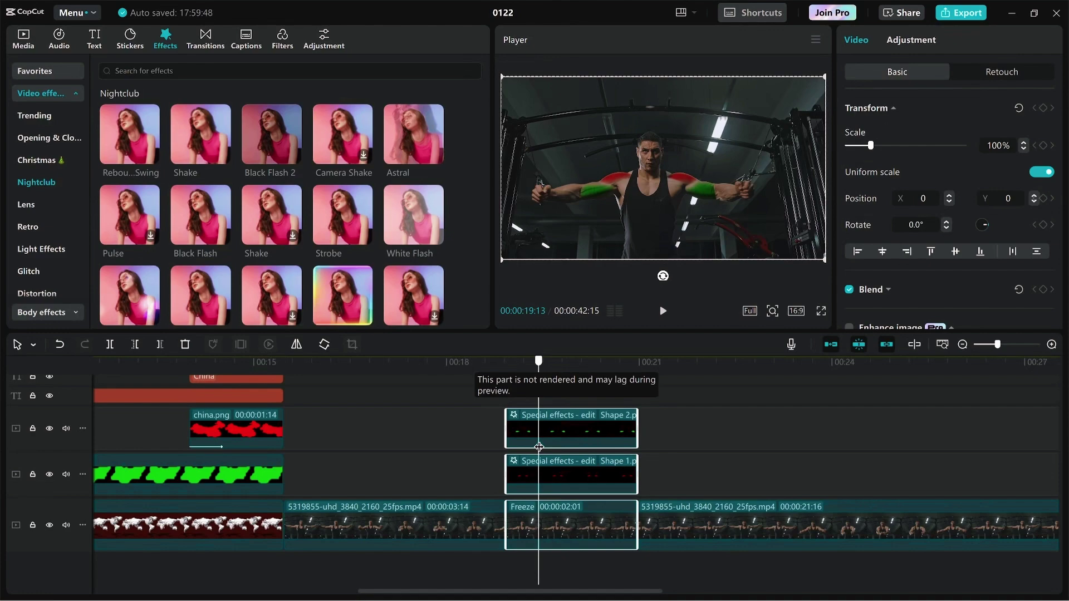
left_click(160, 344)
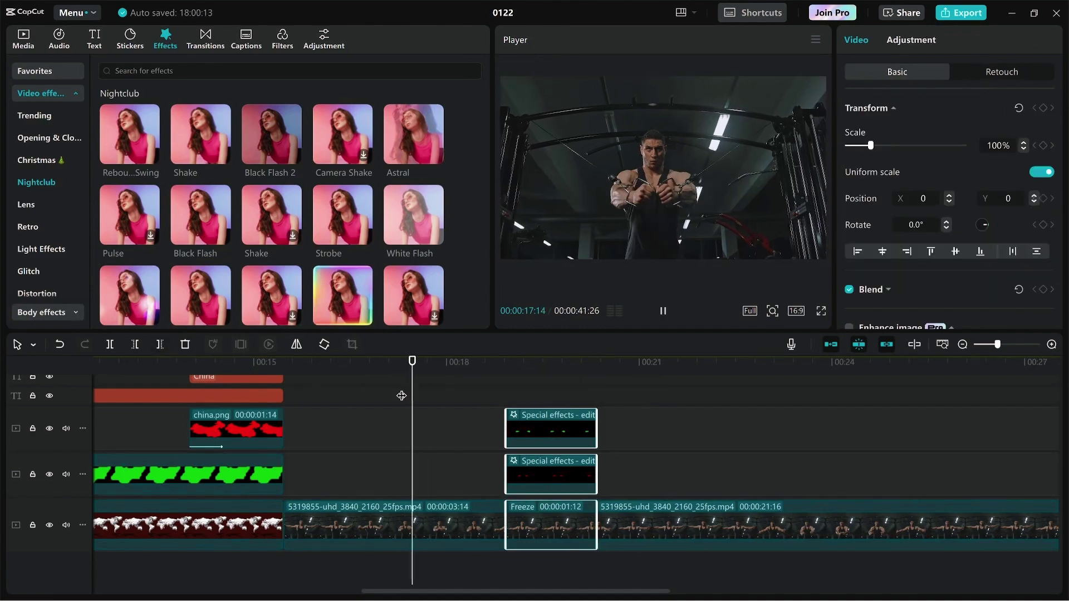